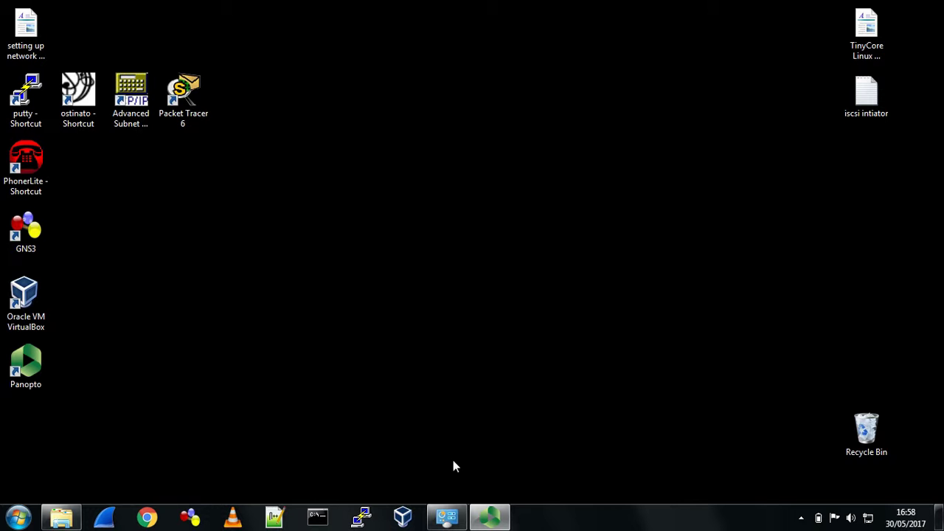
- Launch VirtualBox Manager from the desktop icon to see the existing virtual machines
click(38, 304)
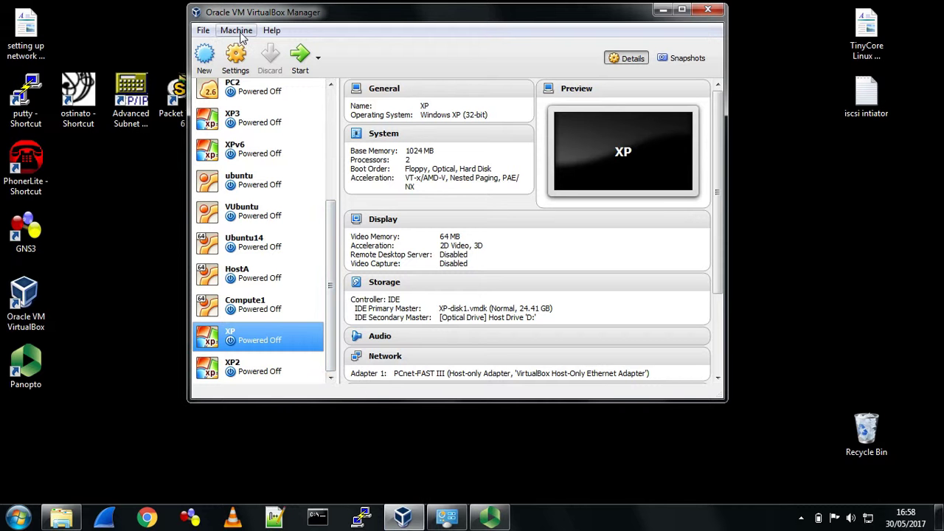
click(59, 518)
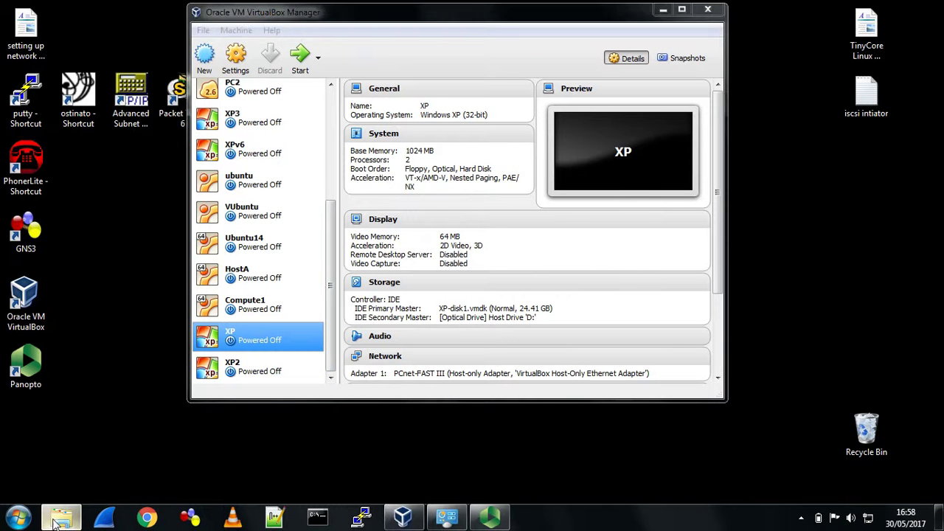
- Launch the VirtualBox-5.1.22-115126-Win installer from the Downloads folder
click(292, 136)
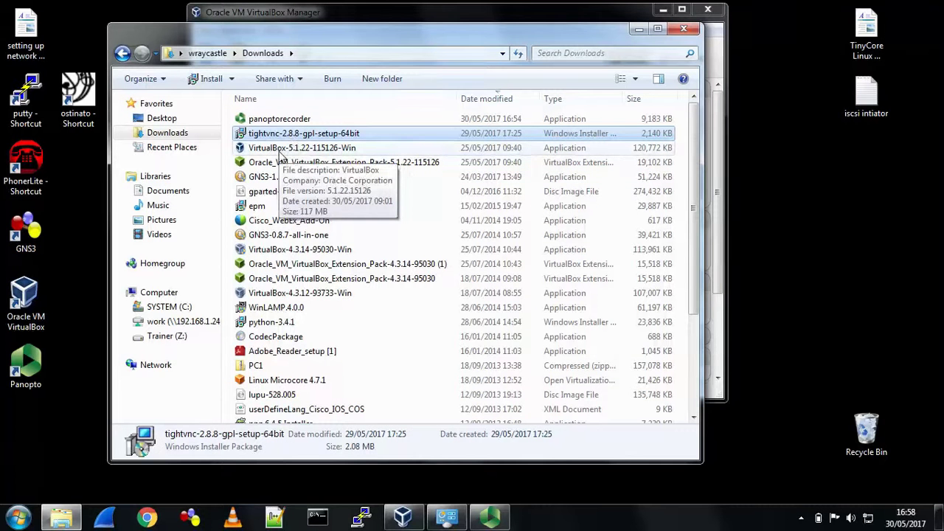
click(280, 151)
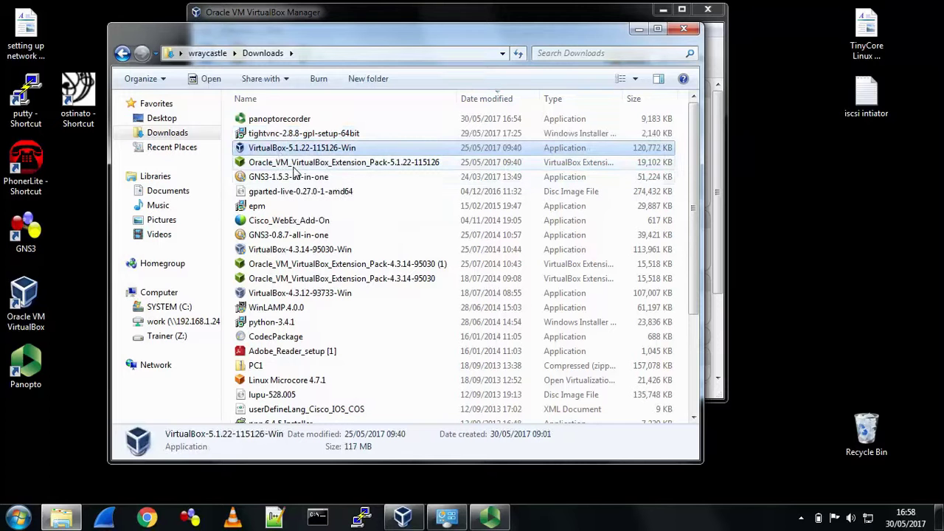
click(293, 167)
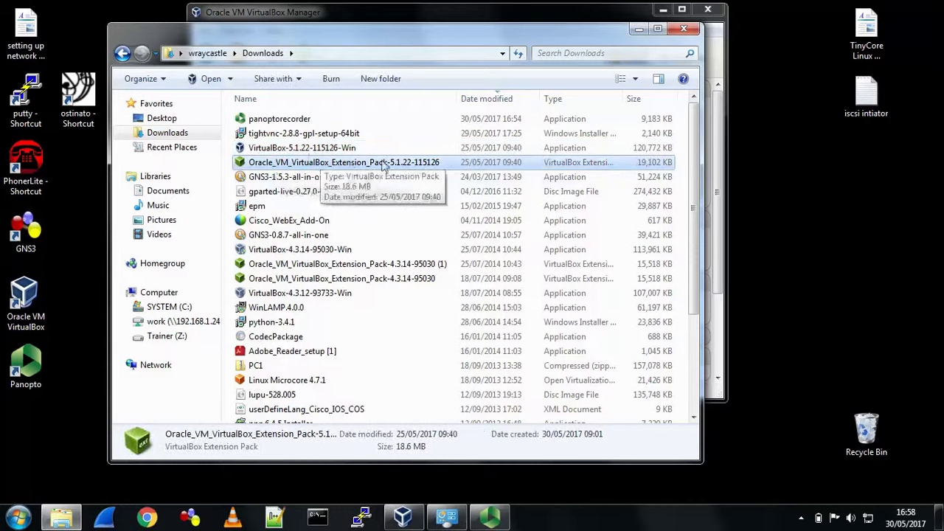
click(266, 180)
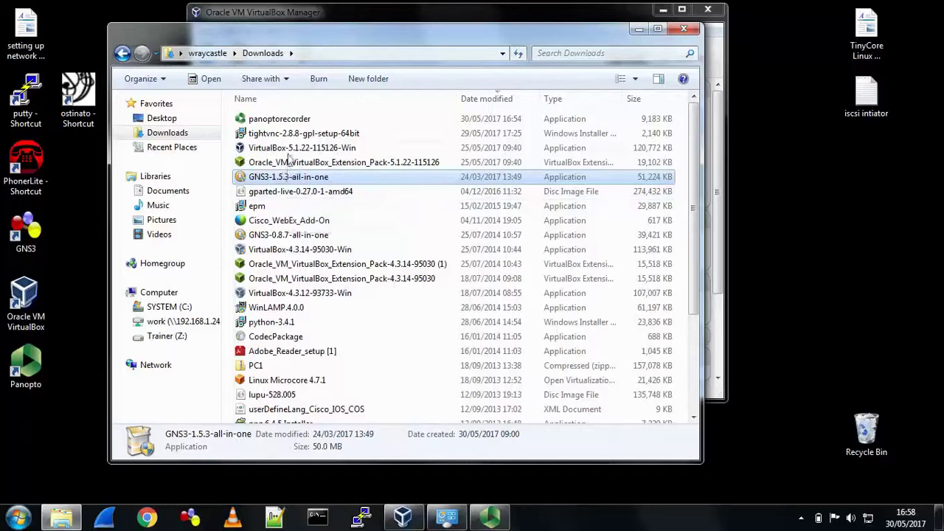
click(289, 153)
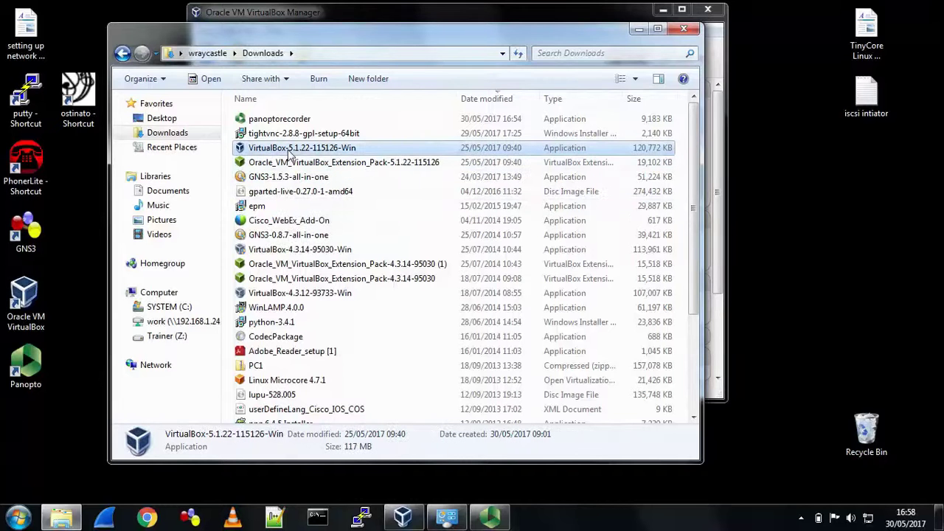
double_click(290, 152)
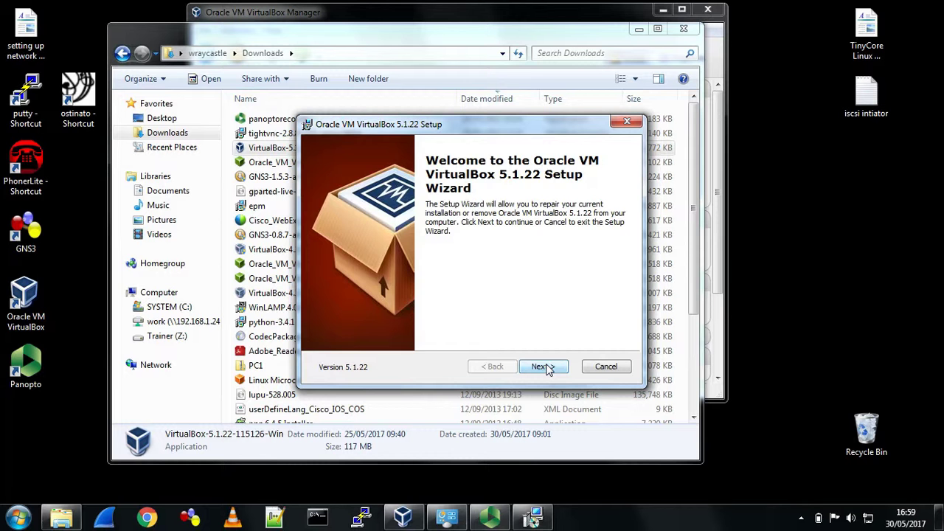
- Choose Remove in the VirtualBox 5.1.22 setup and confirm the uninstall
click(542, 366)
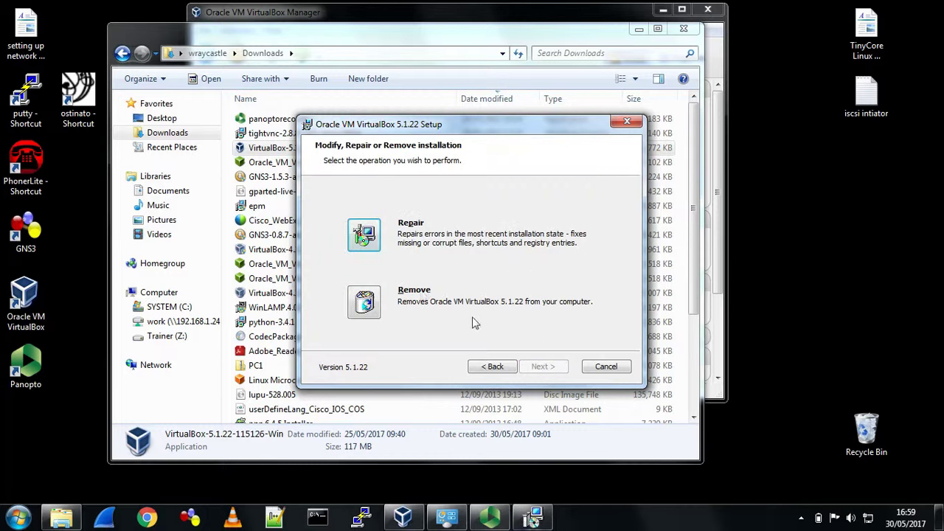
click(363, 310)
click(551, 366)
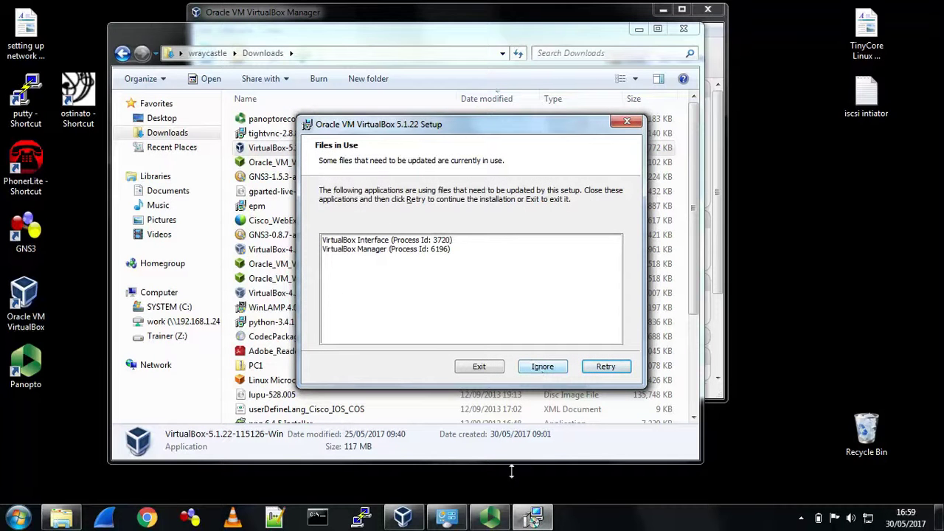
- Close the running VirtualBox Manager holding files, retry, and finish the removal
click(403, 516)
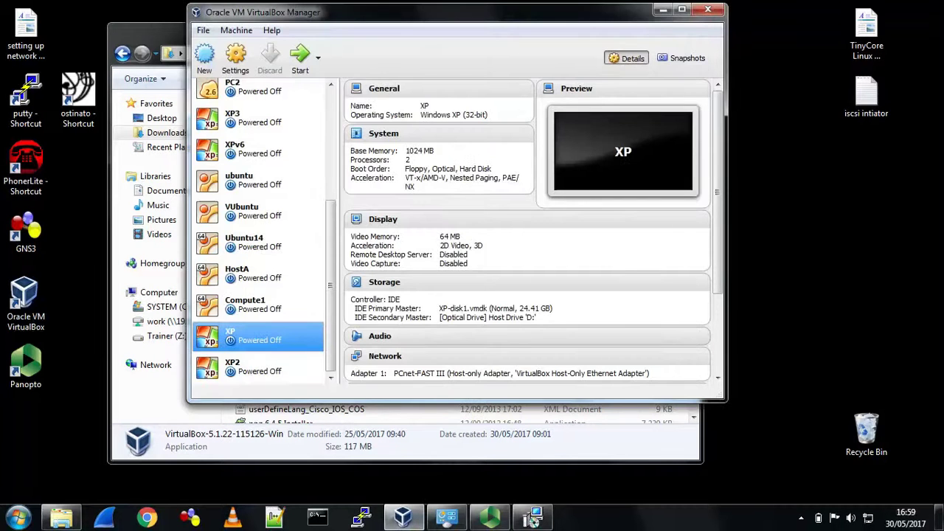
click(708, 10)
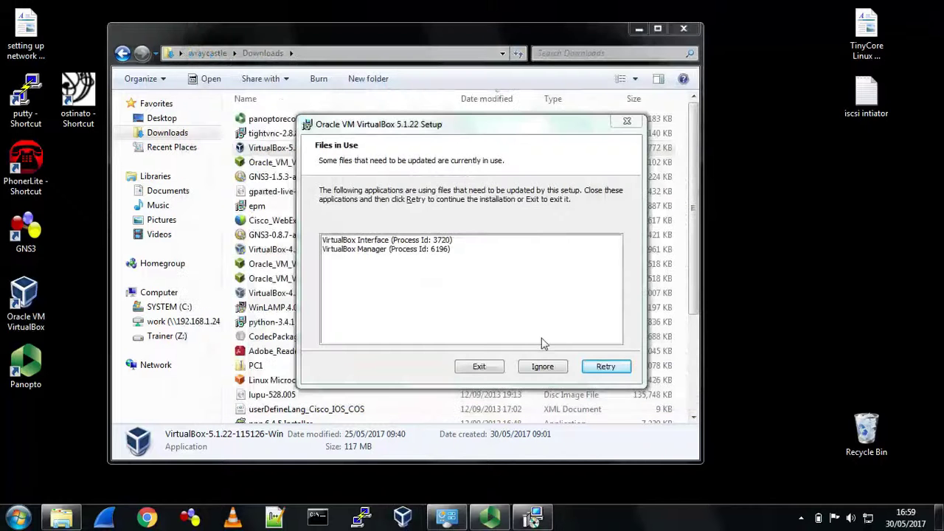
click(601, 368)
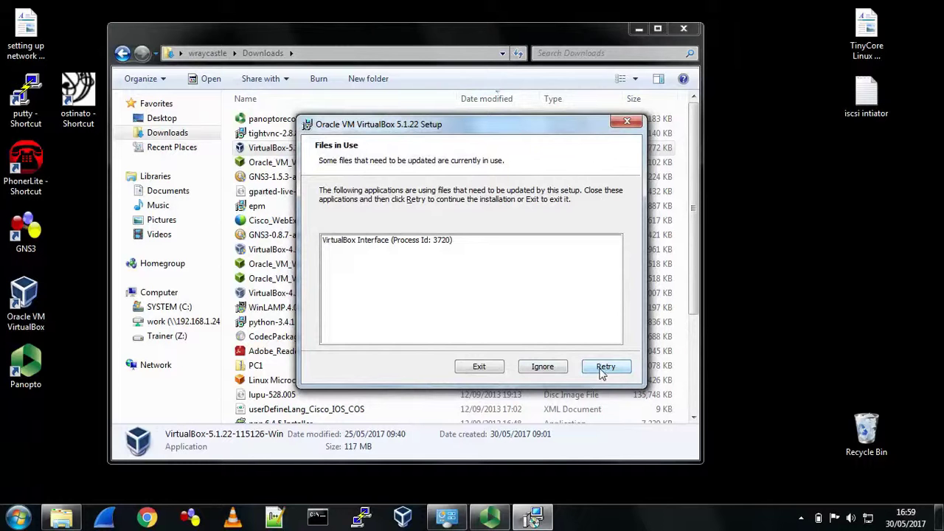
click(601, 369)
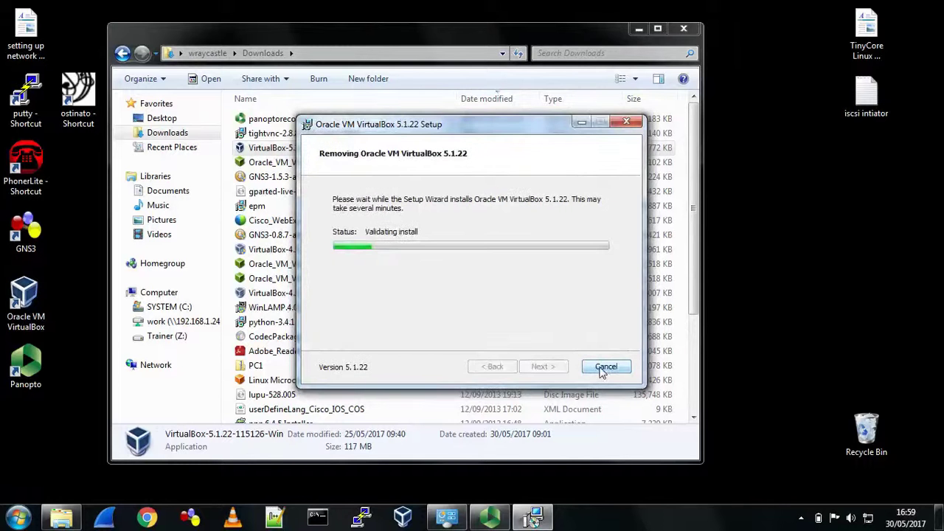
click(603, 369)
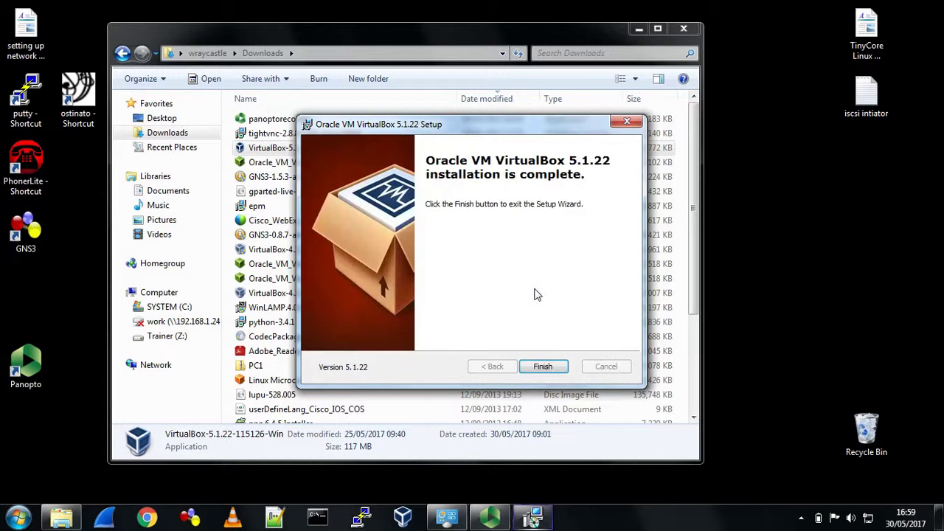
click(543, 366)
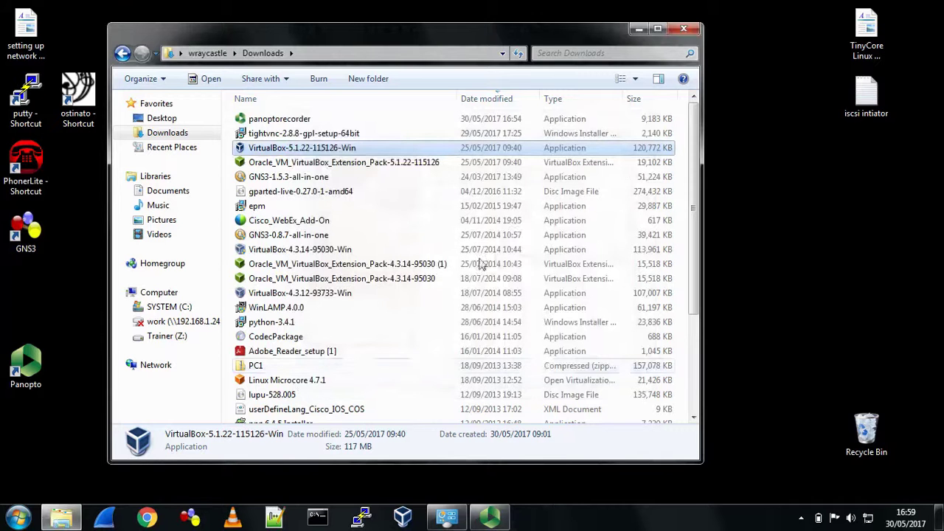
- Rerun the VirtualBox 5.1.22 installer with default features and shortcuts, accepting the network reset warning
double_click(315, 149)
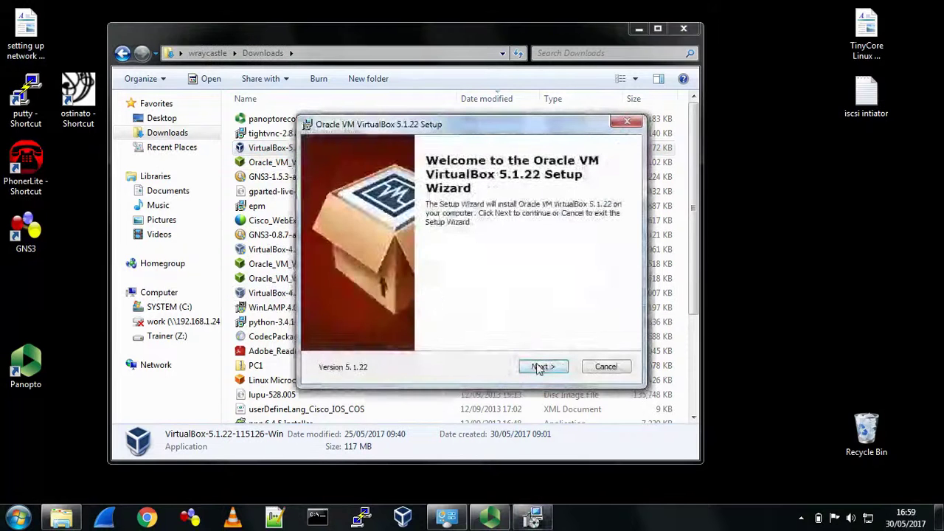
click(540, 367)
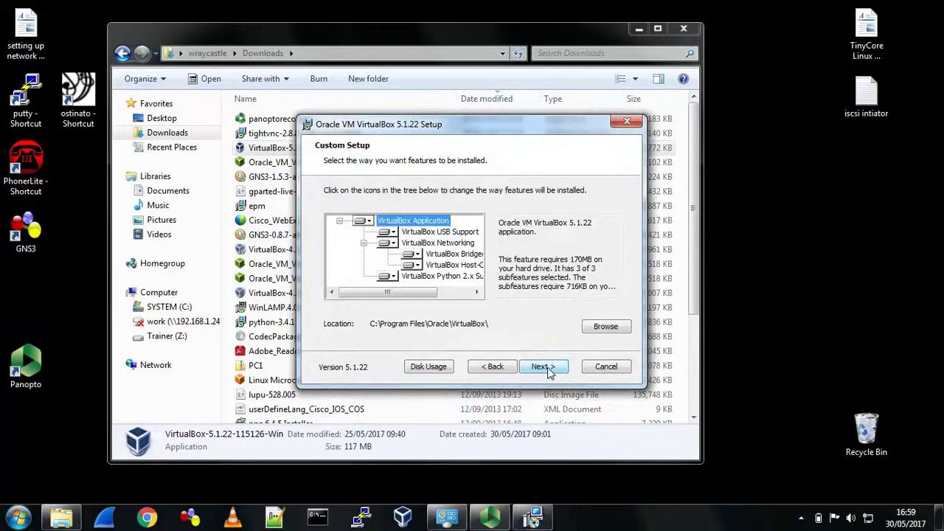
click(547, 372)
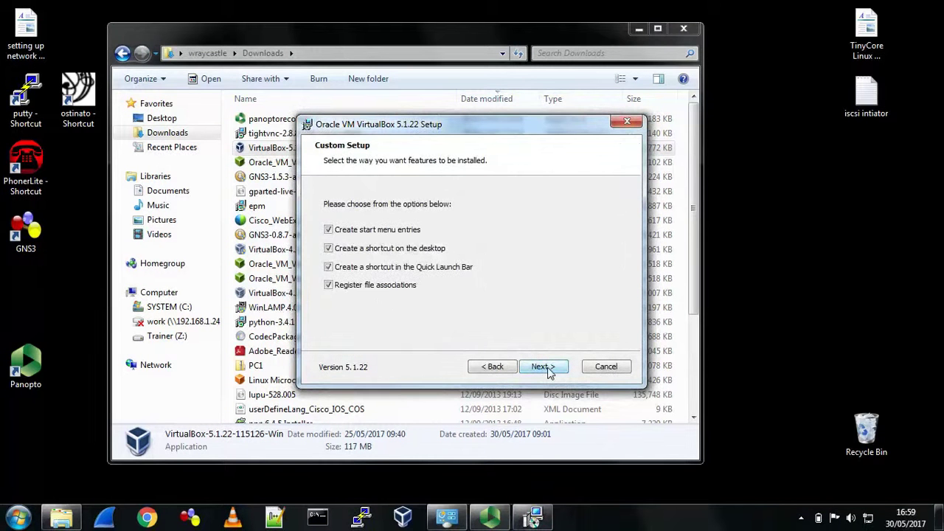
click(548, 372)
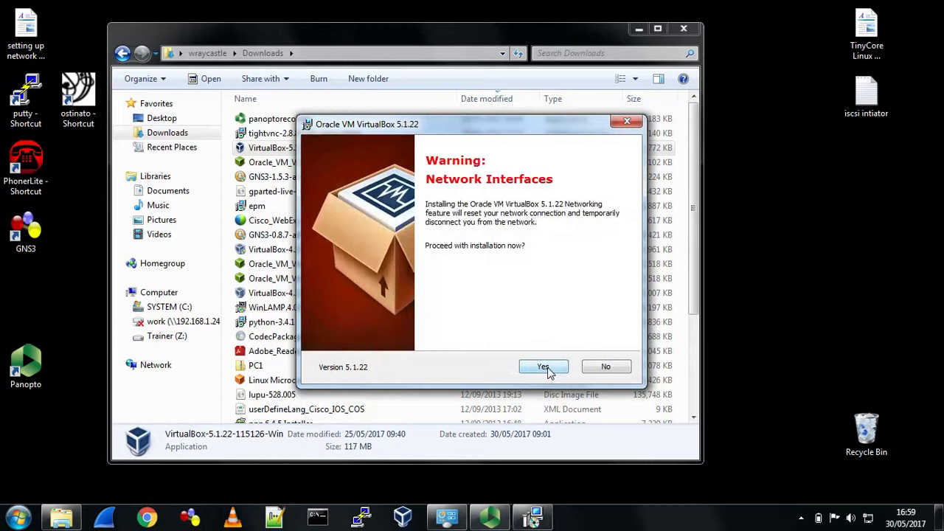
click(544, 367)
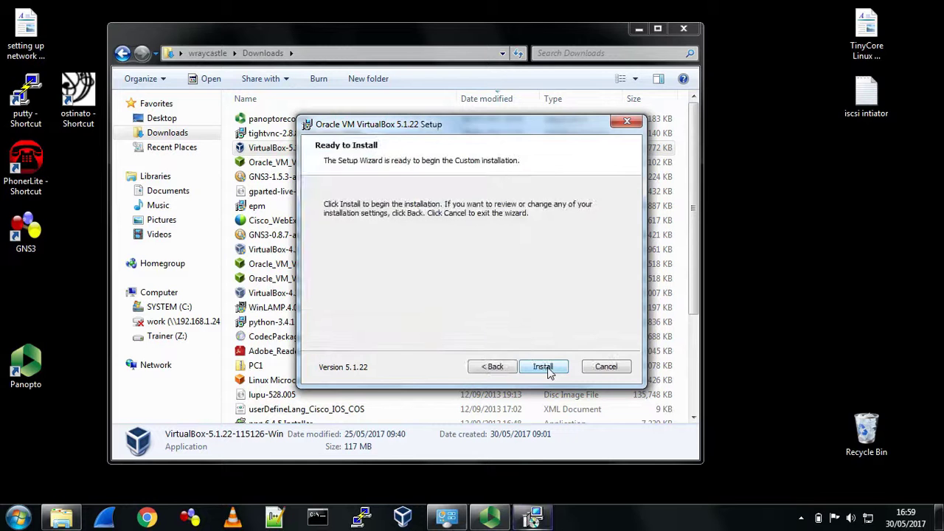
click(548, 372)
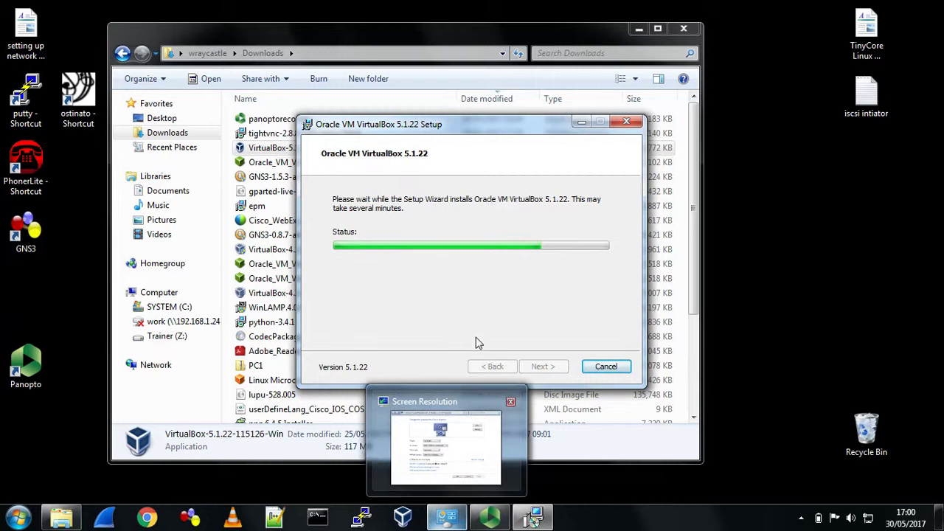
- Swap the old taskbar VirtualBox shortcut for the new one and finish setup without launching
right_click(402, 516)
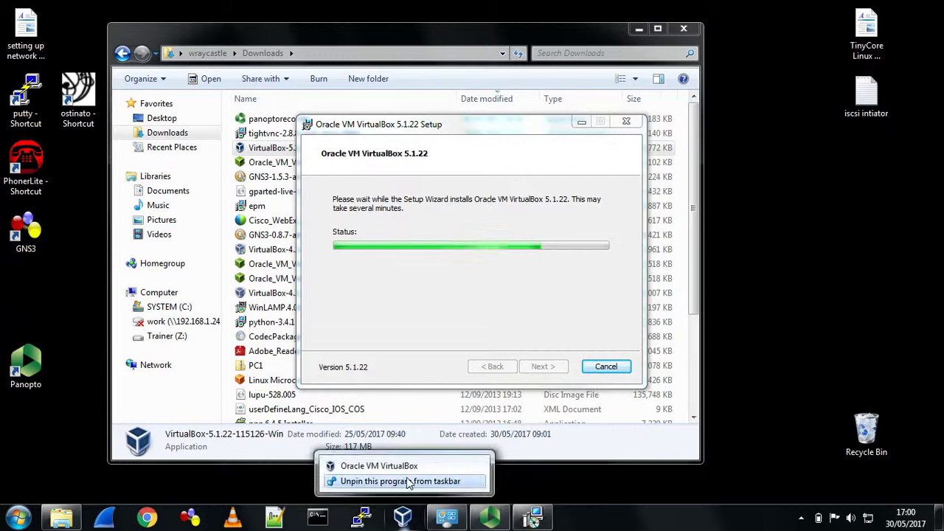
click(406, 481)
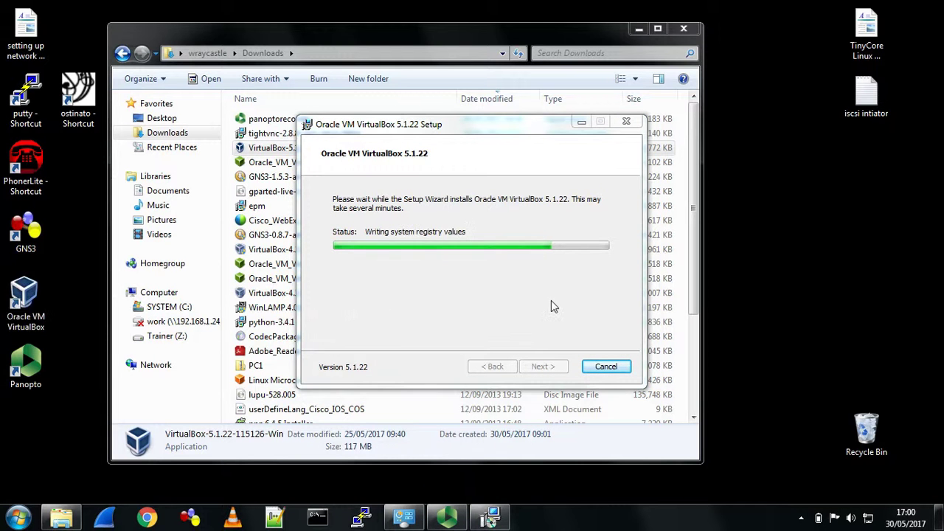
right_click(29, 298)
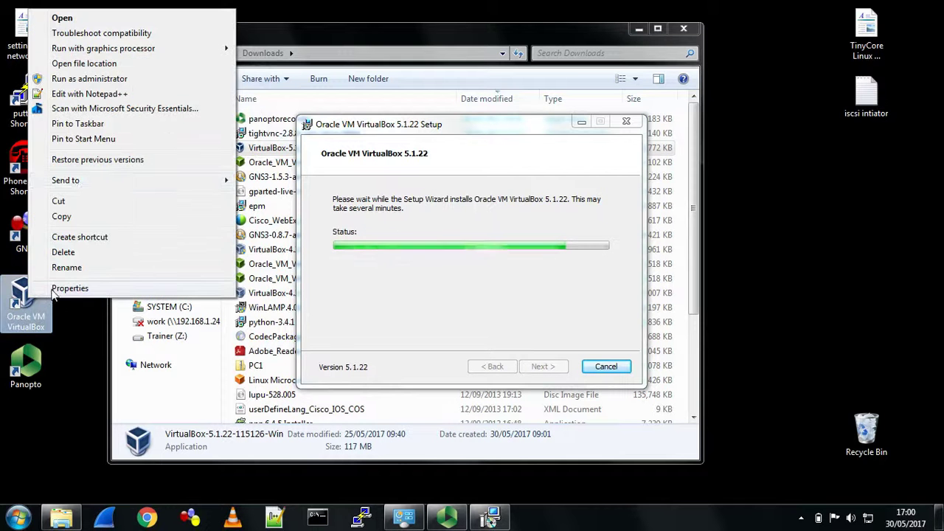
click(77, 124)
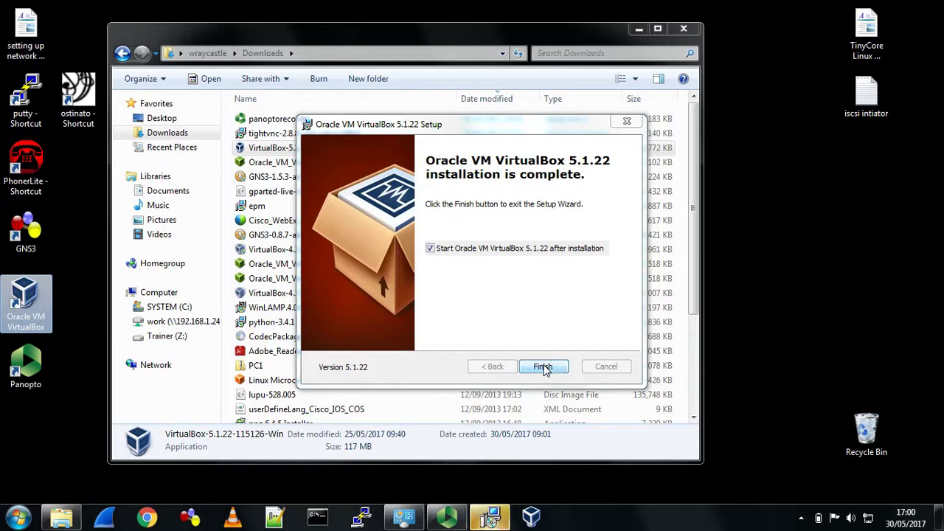
click(433, 248)
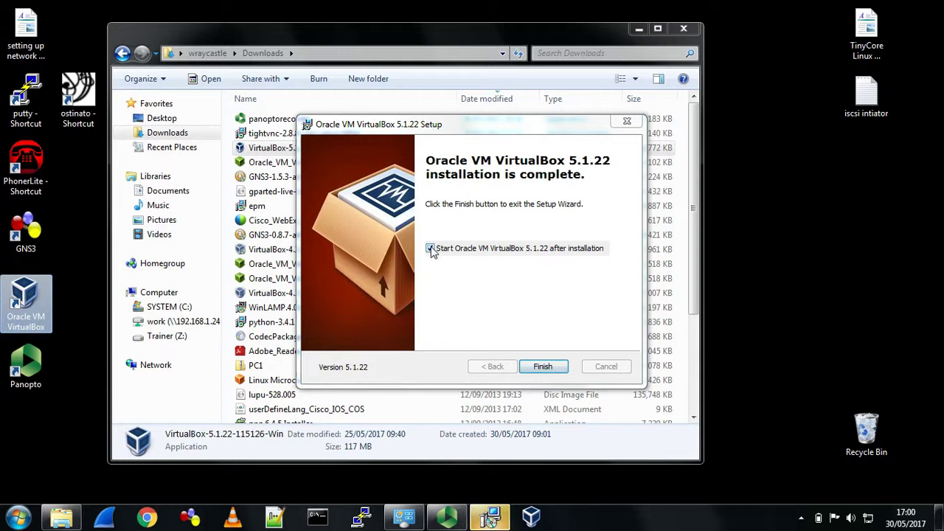
click(540, 367)
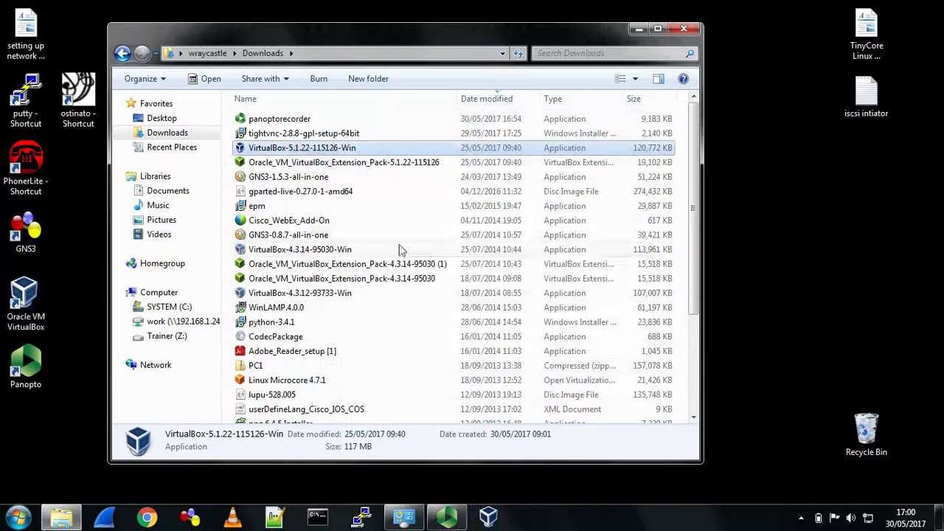
- Reinstall the VirtualBox 5.1.22 Extension Pack, accepting its licence and the success message
click(288, 165)
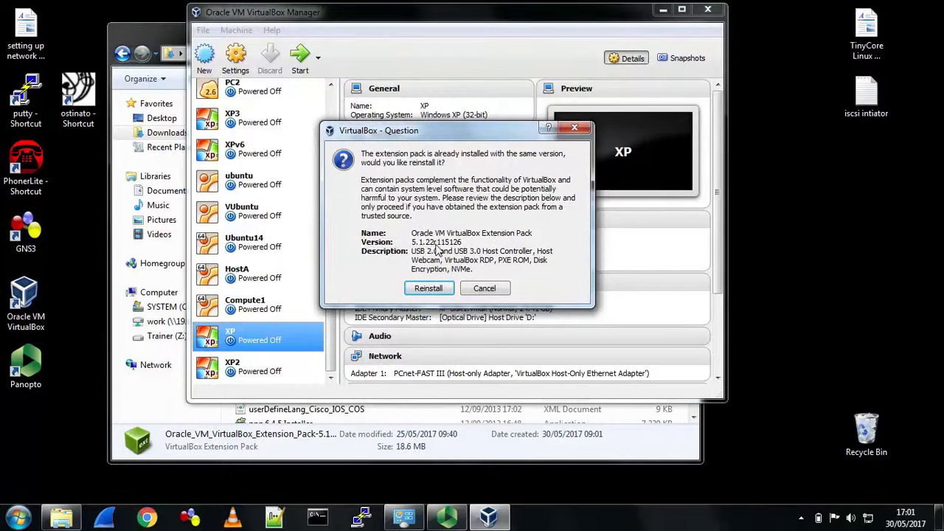
click(428, 289)
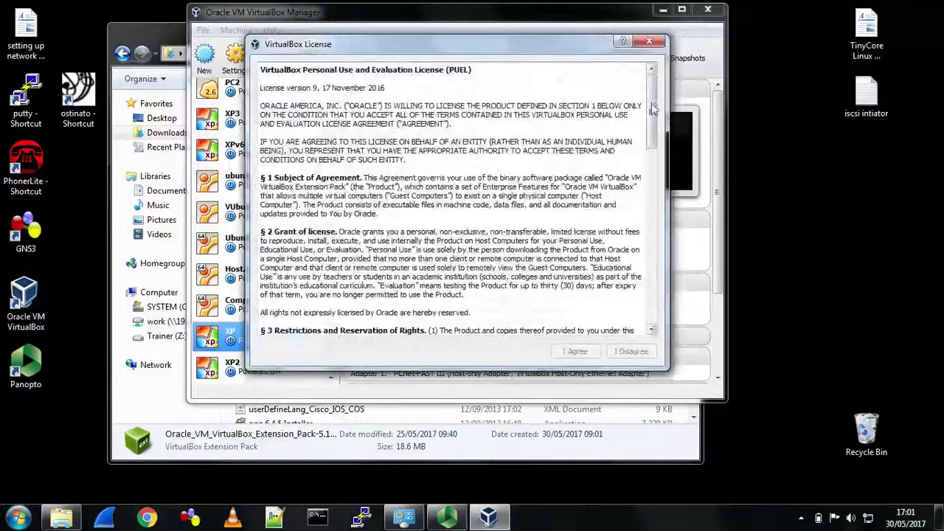
drag(652, 109, 652, 325)
click(577, 352)
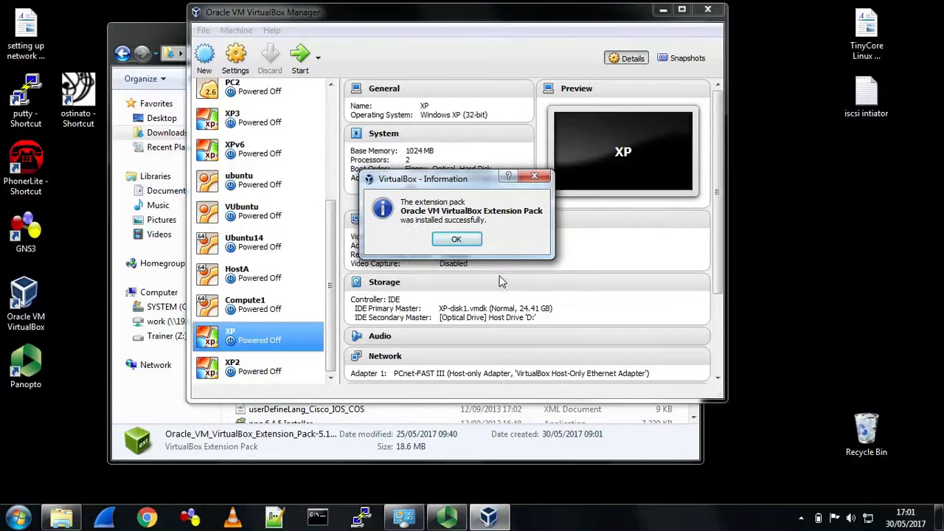
click(457, 241)
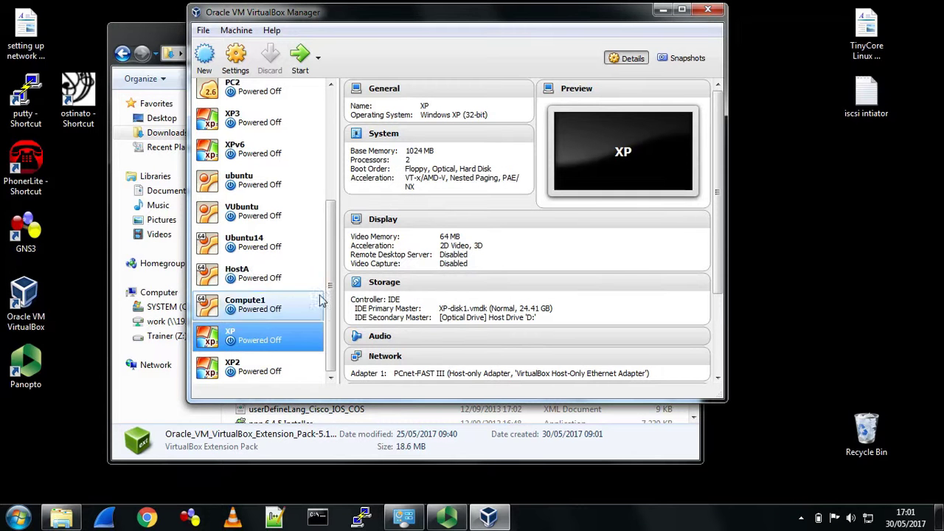
- Compare the ubuntu and Ubuntu14 machine details, then start the XP virtual machine
scroll(332, 297, up, 1)
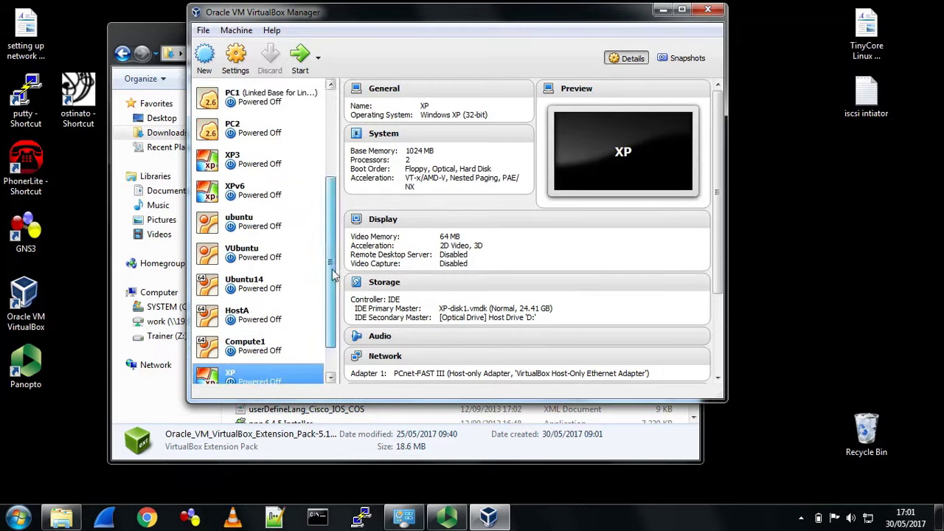
click(269, 221)
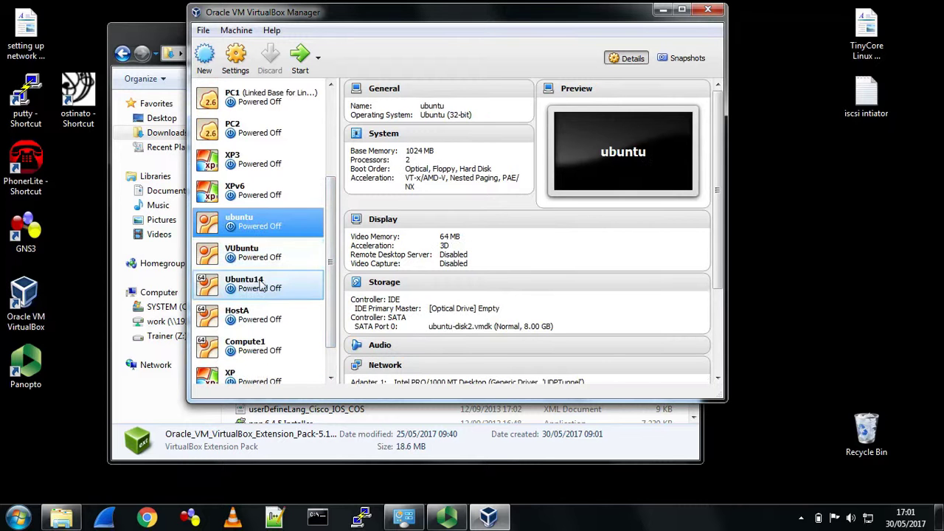
click(260, 285)
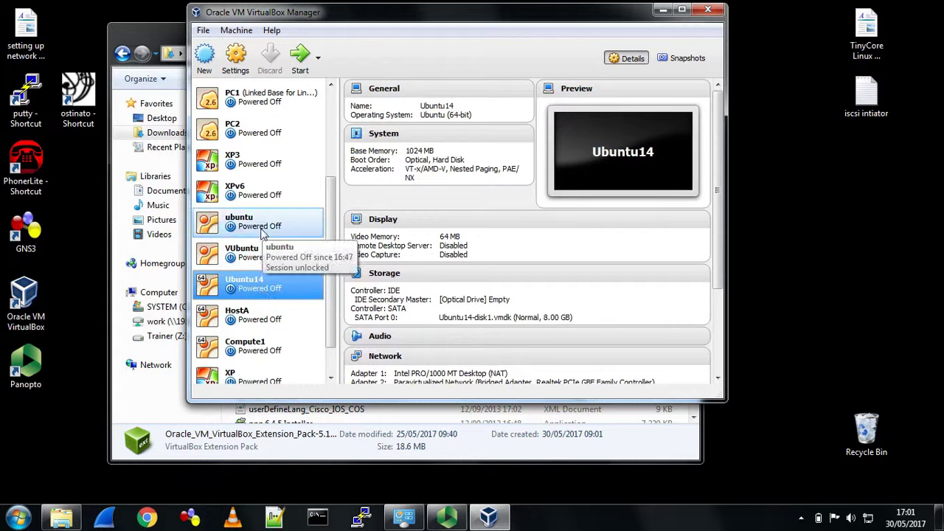
click(262, 231)
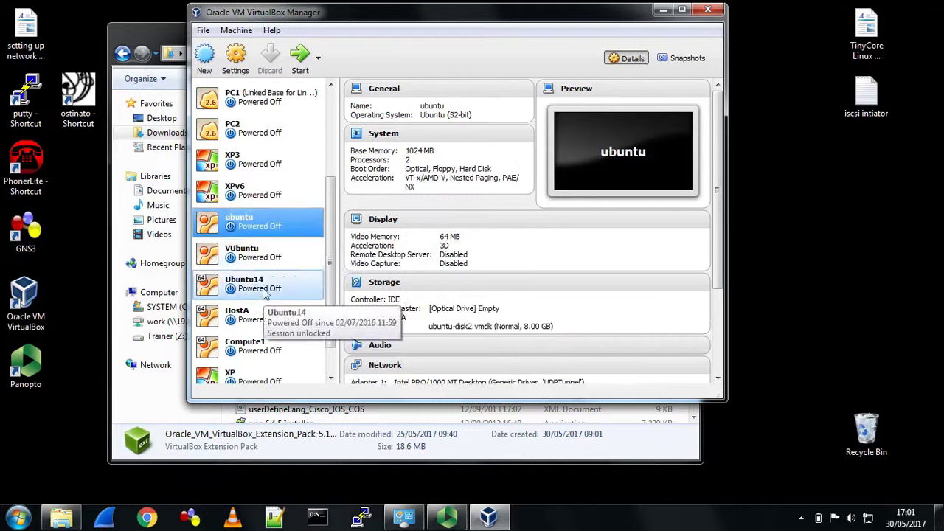
click(269, 286)
scroll(330, 275, down, 2)
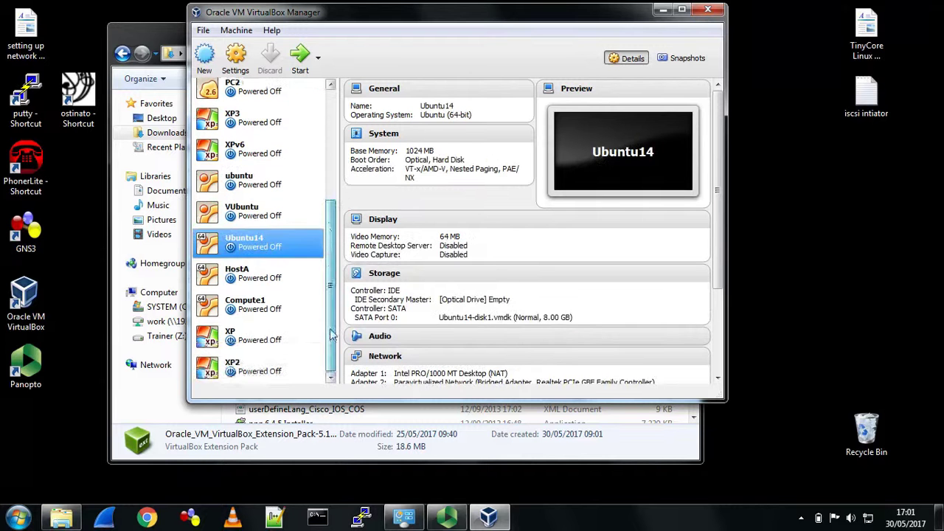
click(279, 347)
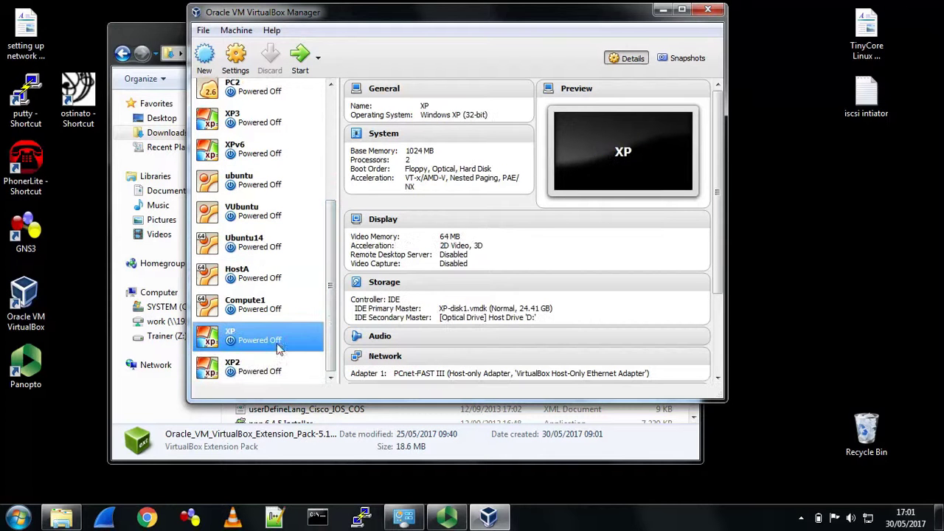
click(300, 59)
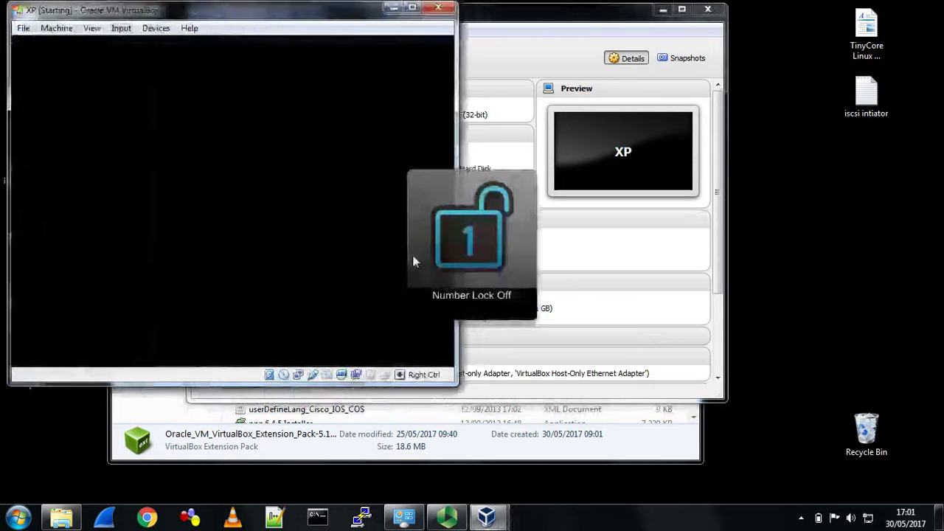
- Reposition the XP VM window and dismiss the pointer integration notice
drag(321, 18, 516, 44)
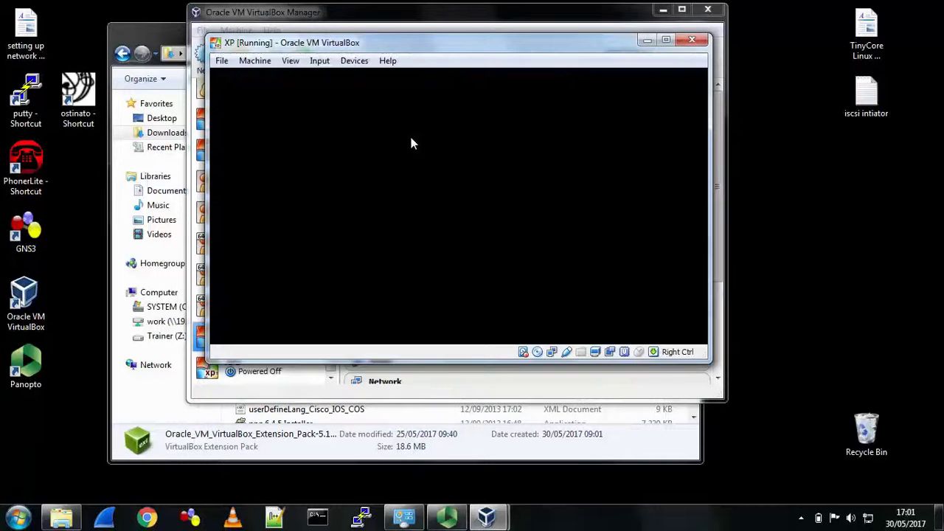
click(355, 62)
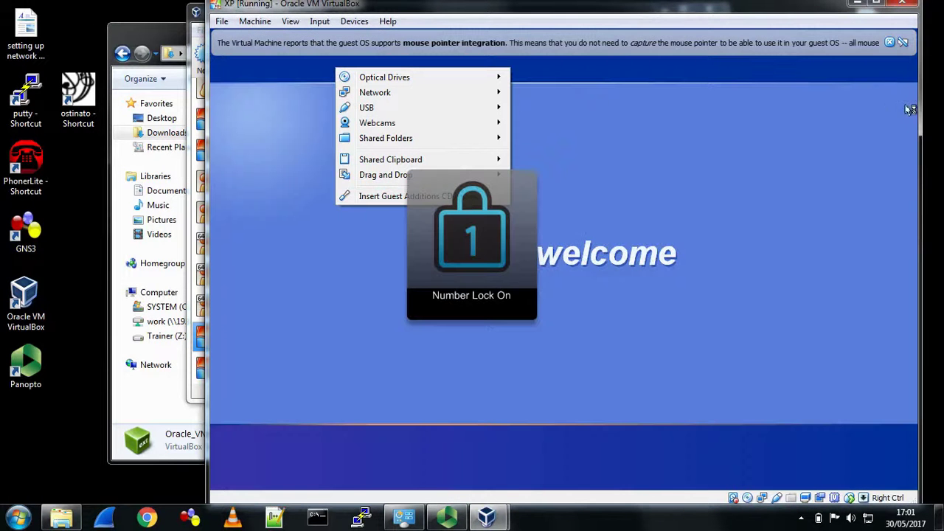
click(901, 43)
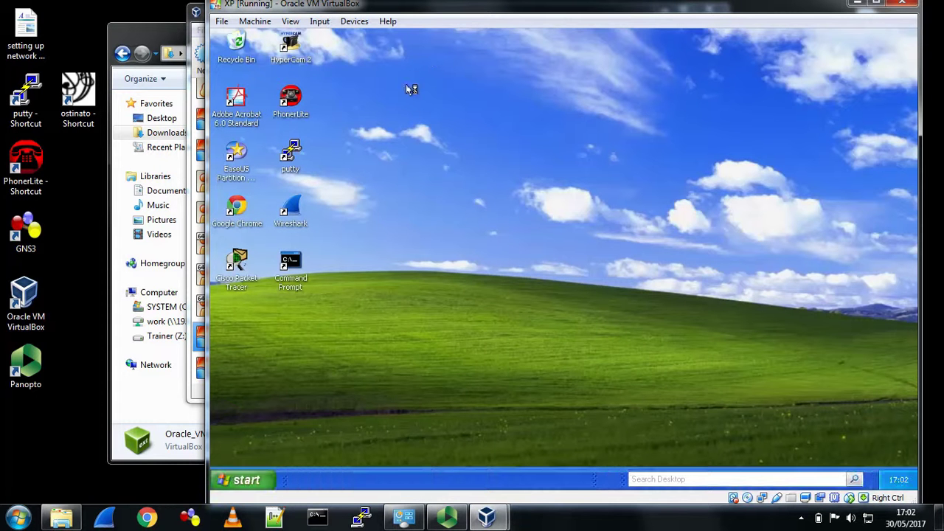
- Check the XP machine's Session Information showing Guest Additions 4.3.4 r91027
click(256, 22)
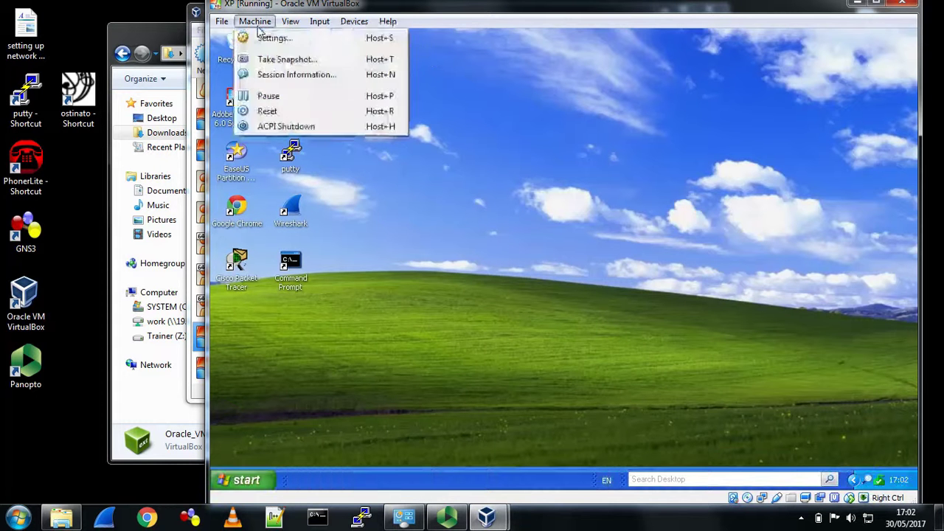
click(276, 77)
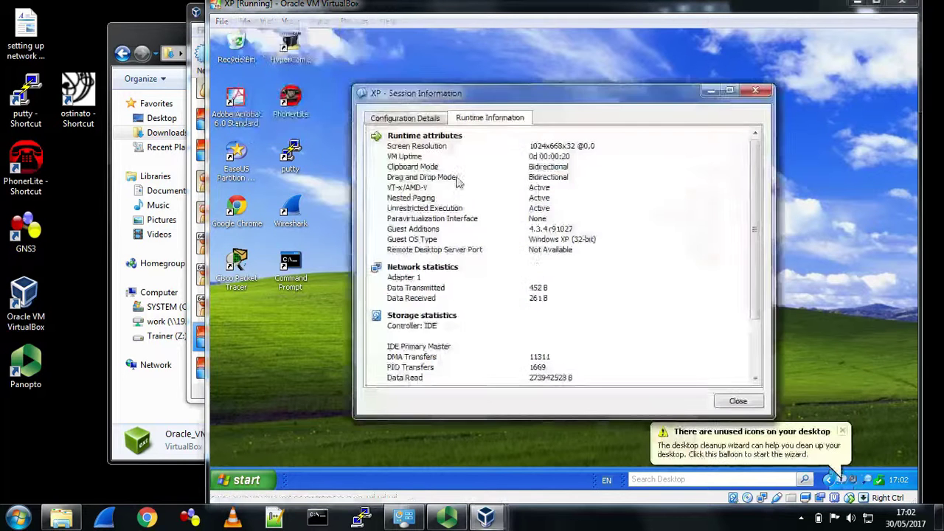
click(545, 234)
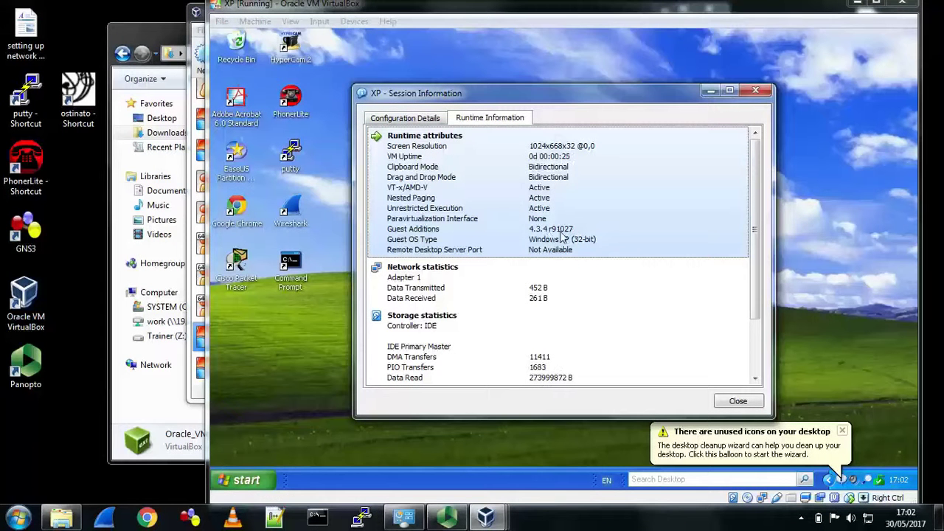
click(738, 401)
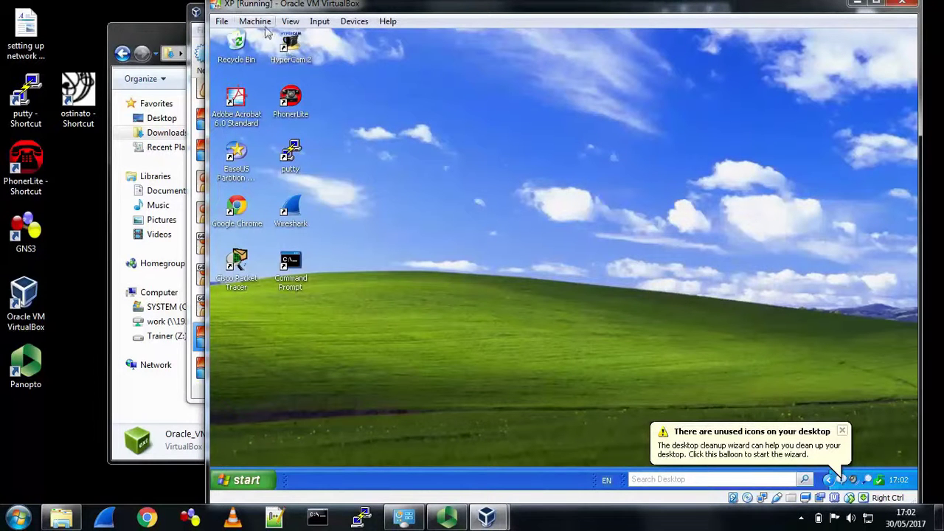
- Insert the Guest Additions CD image and install to the default location
click(354, 21)
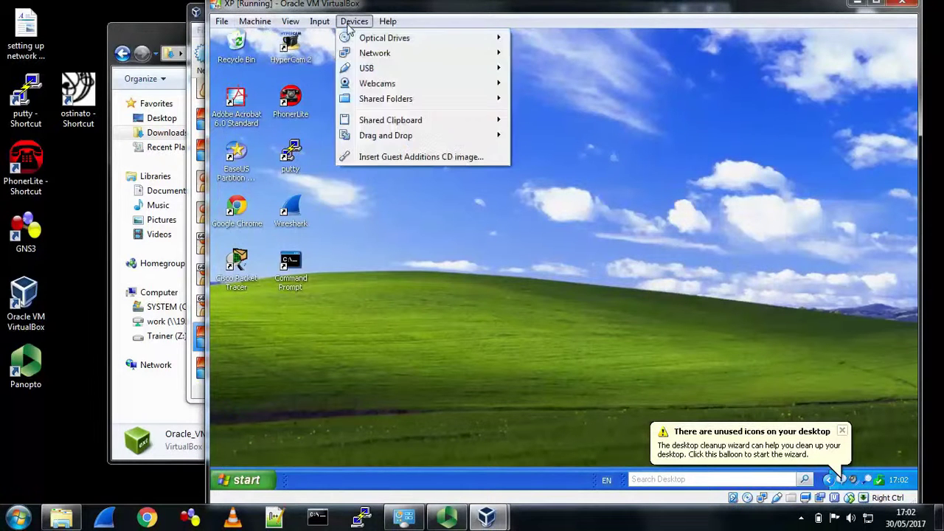
click(380, 154)
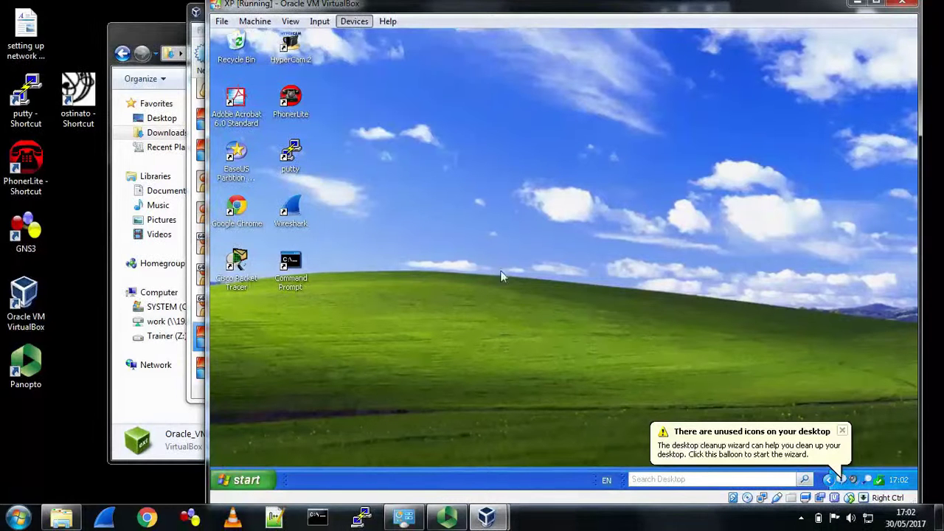
click(841, 431)
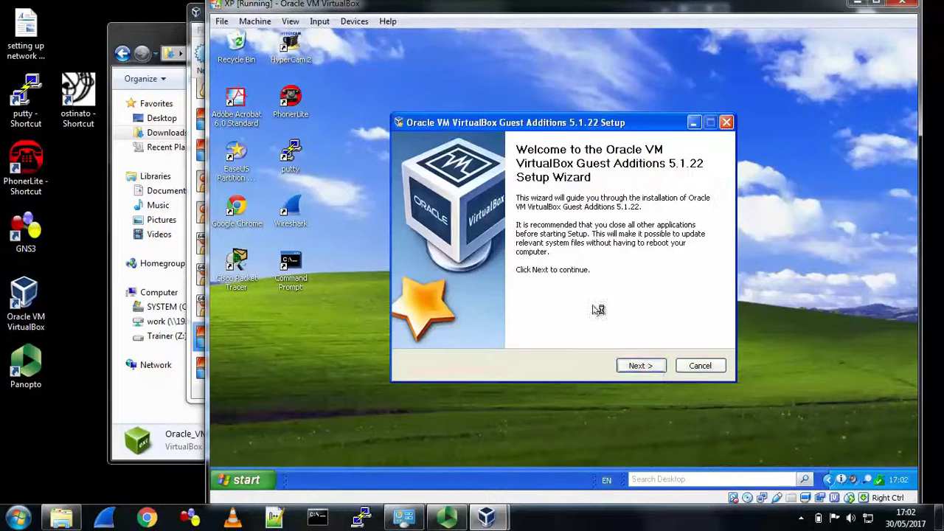
click(649, 365)
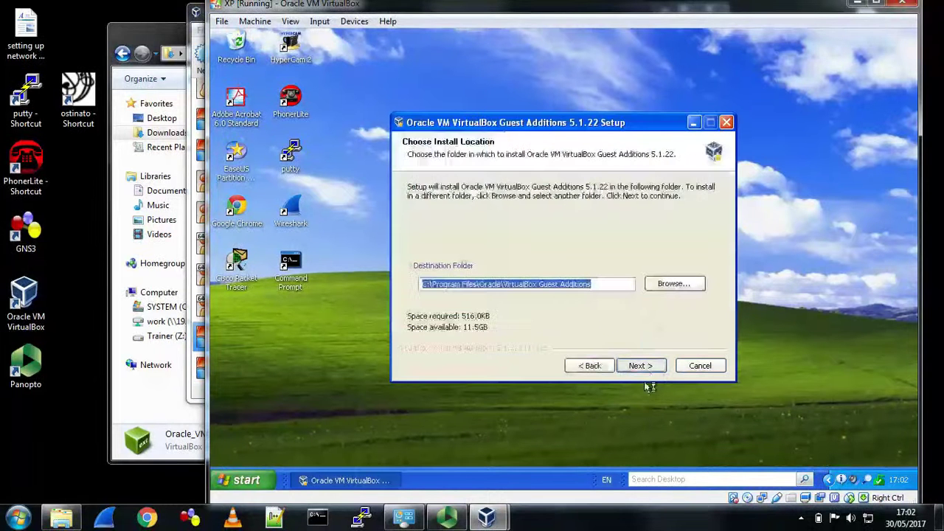
click(651, 371)
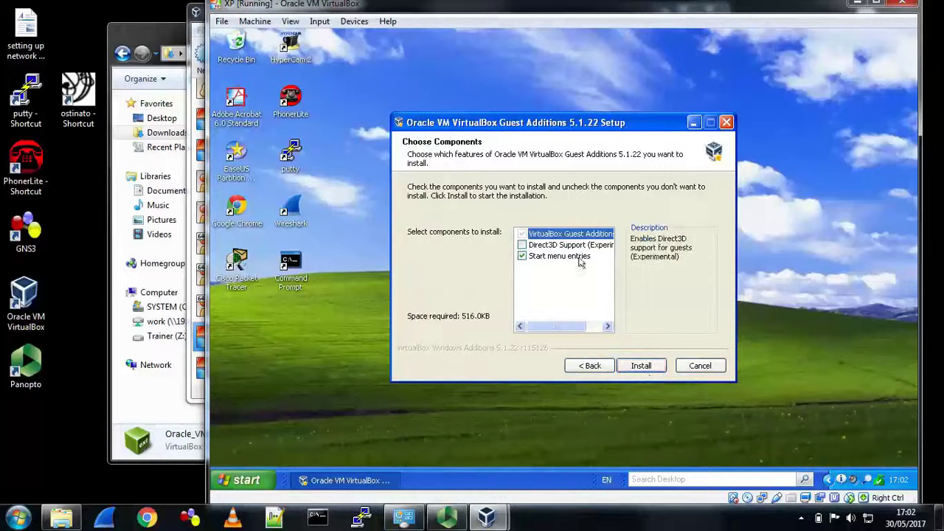
click(645, 367)
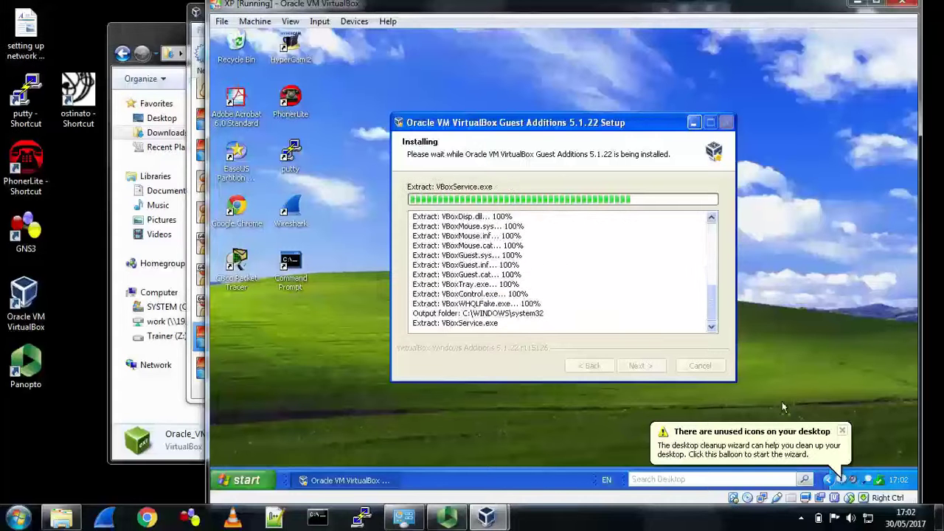
- Continue Anyway through the software and hardware driver warnings until installation completes
click(845, 435)
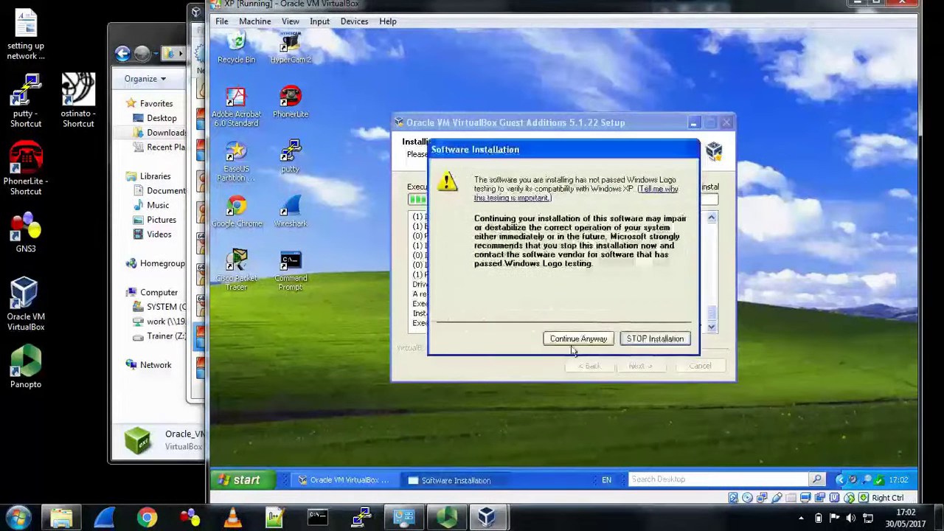
click(573, 346)
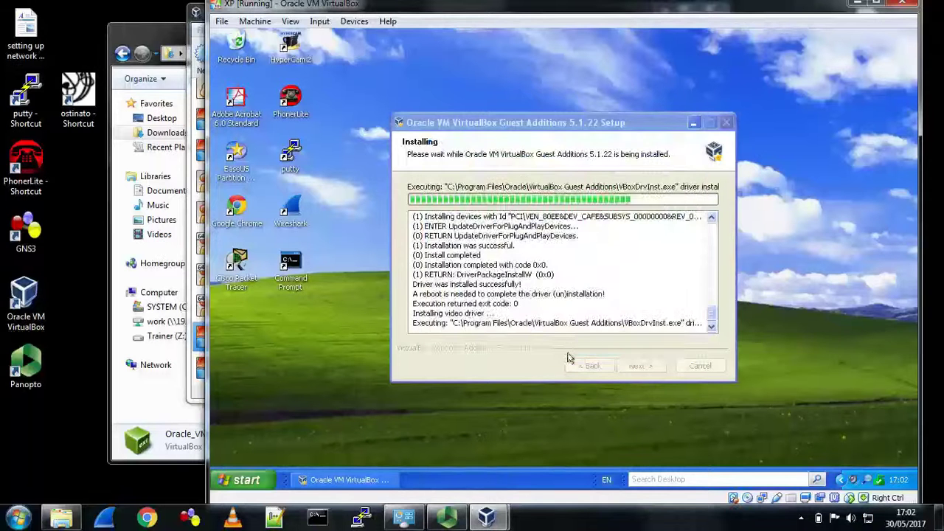
click(577, 343)
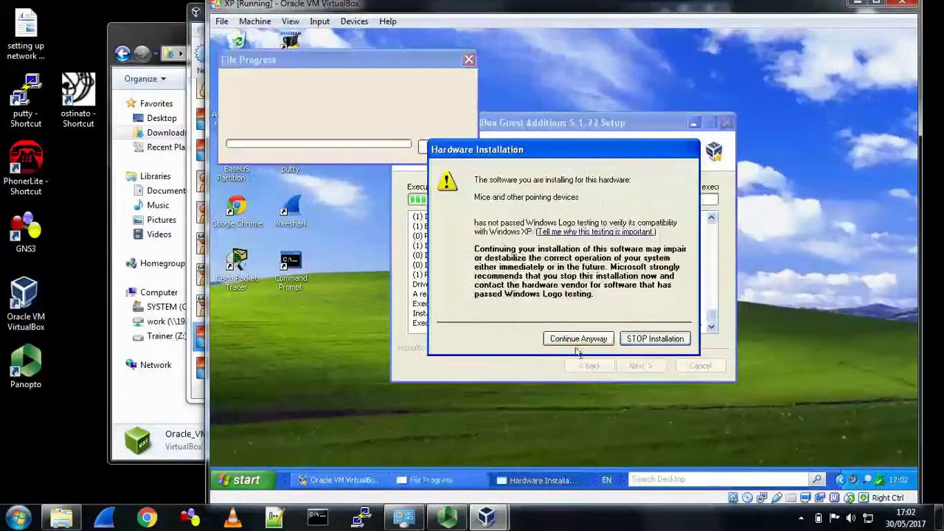
click(576, 343)
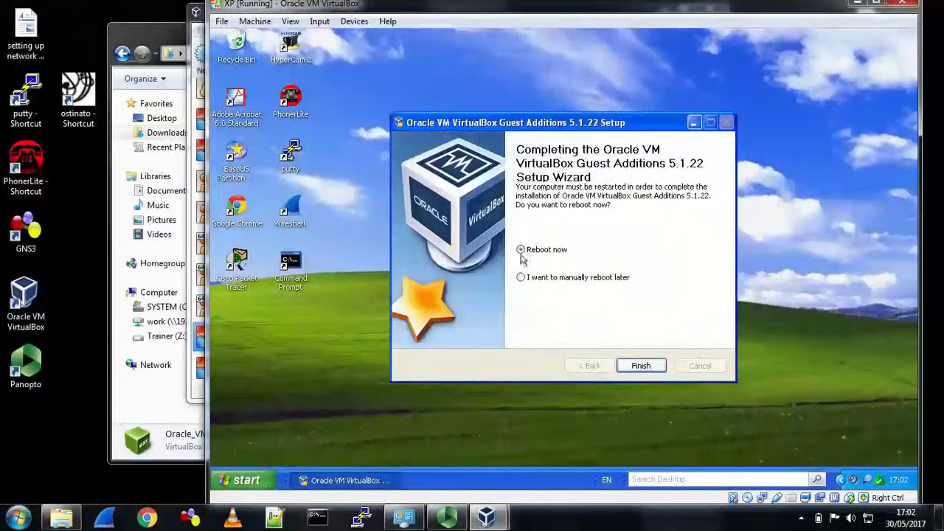
click(255, 481)
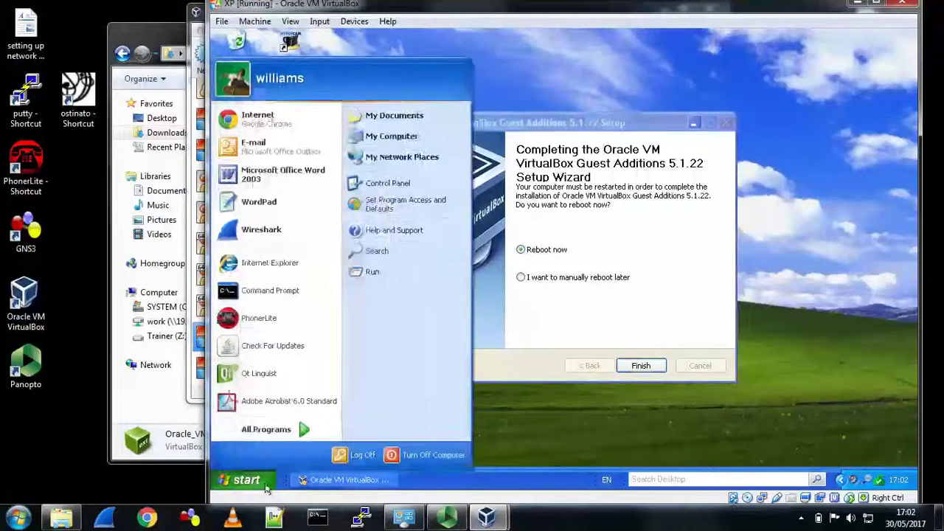
- Eject the Guest Additions disc from My Computer, then finish setup to reboot XP
click(393, 137)
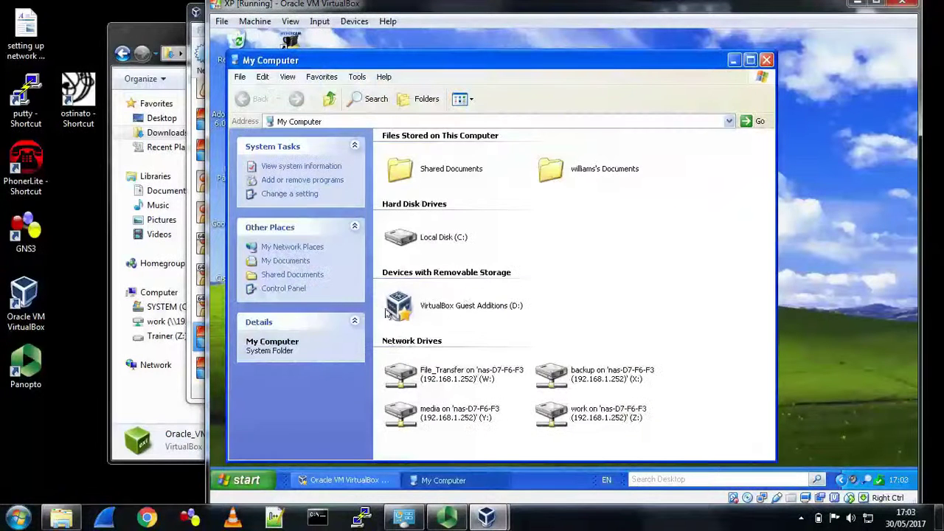
right_click(504, 307)
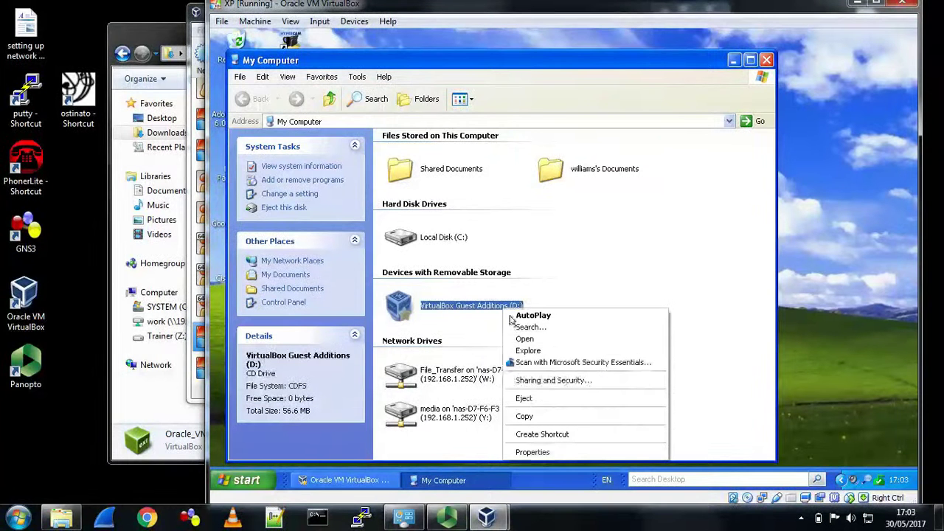
click(524, 398)
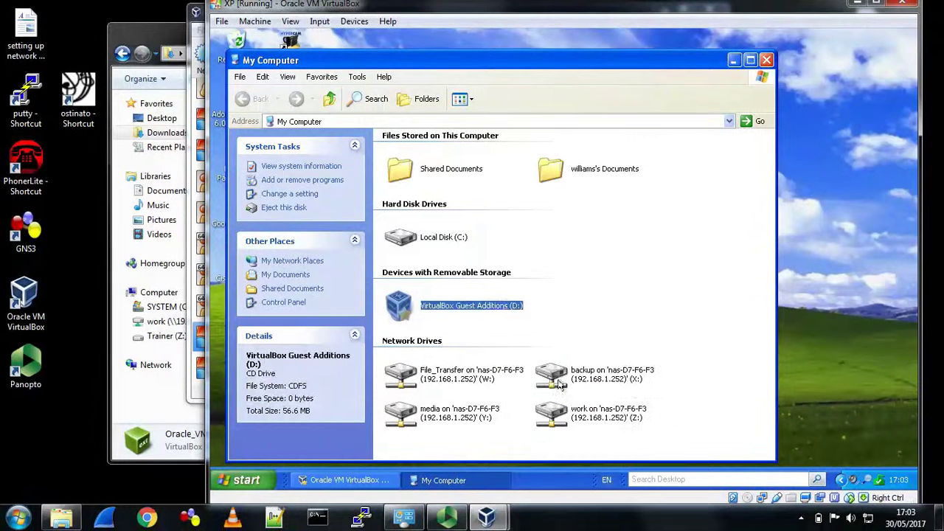
click(766, 59)
click(641, 367)
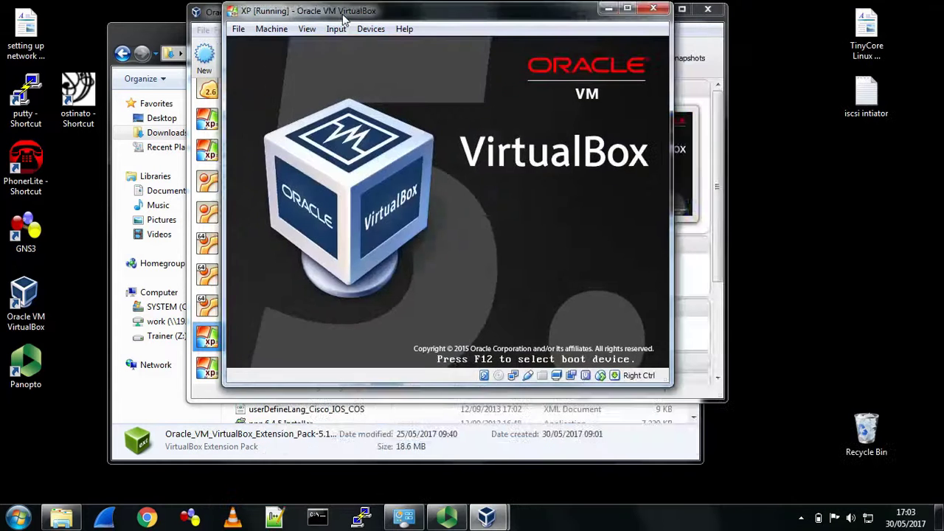
- Start the ubuntu virtual machine and move the rebooting XP window toward the left
drag(313, 11, 458, 107)
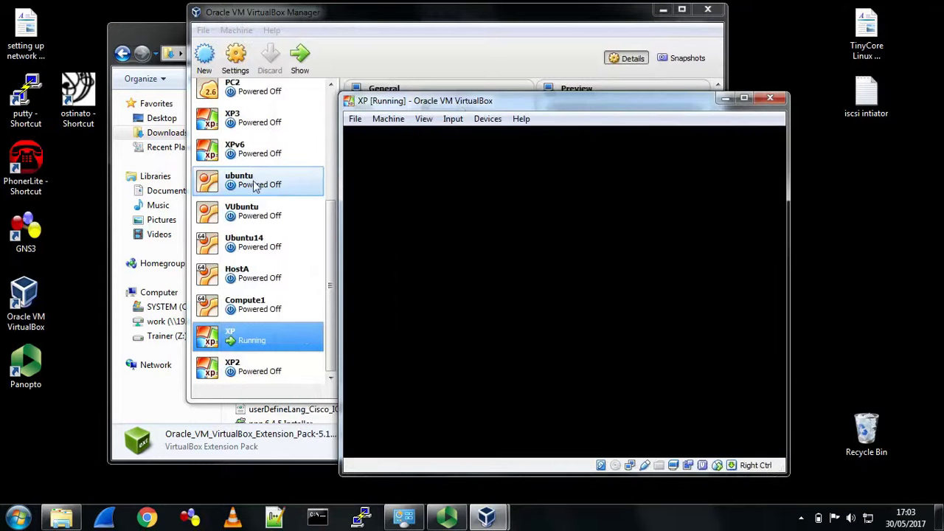
click(253, 183)
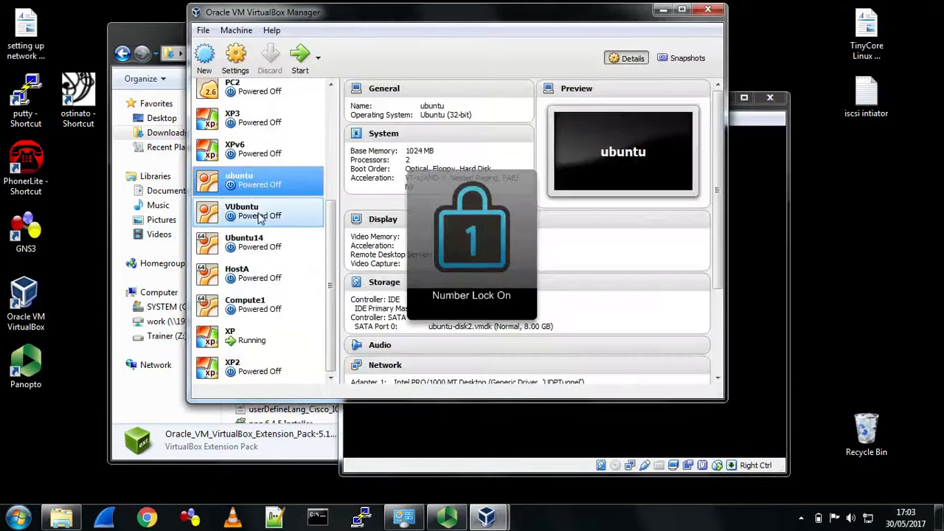
click(300, 57)
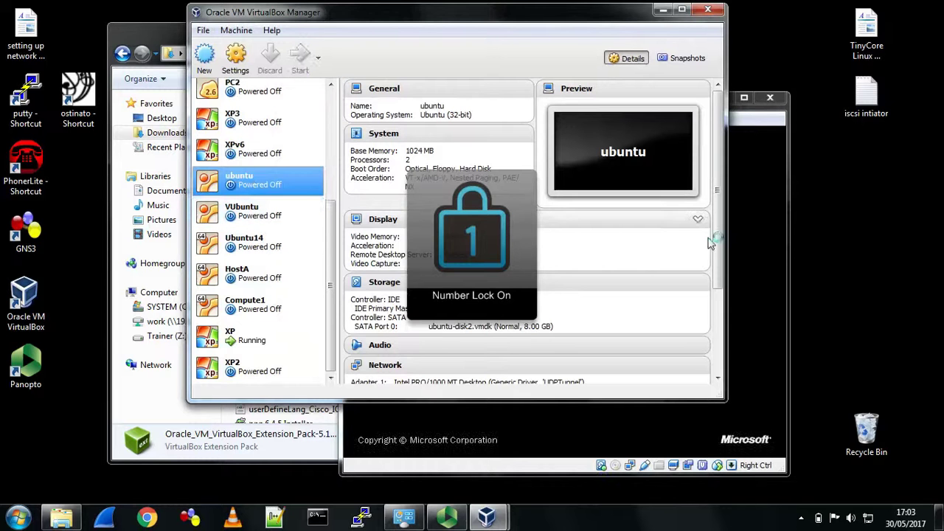
click(745, 244)
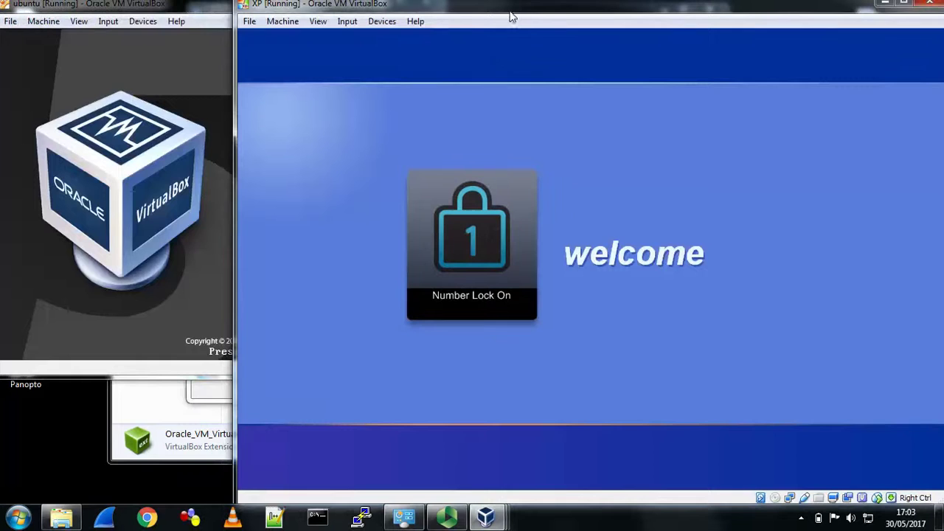
drag(509, 11, 409, 14)
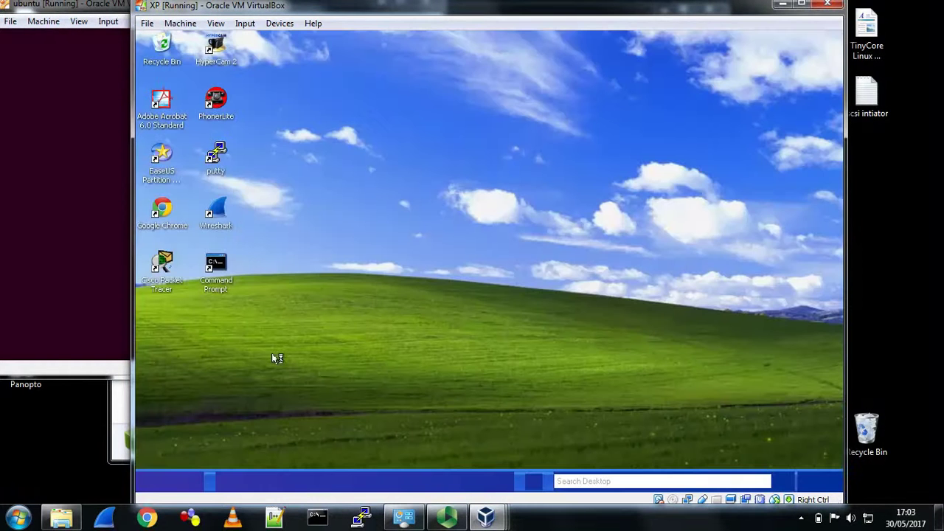
- View the XP guest's session information via Machine > Session Information, then close it
click(181, 25)
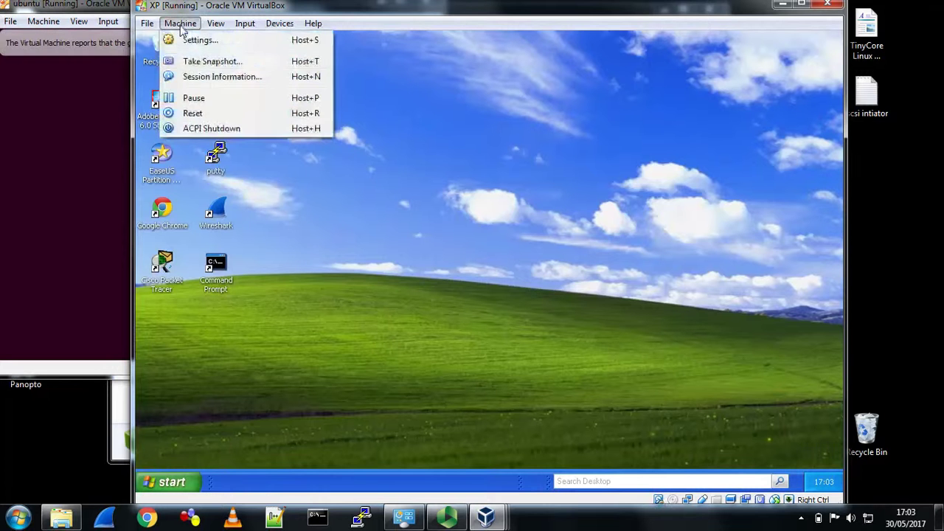
click(212, 78)
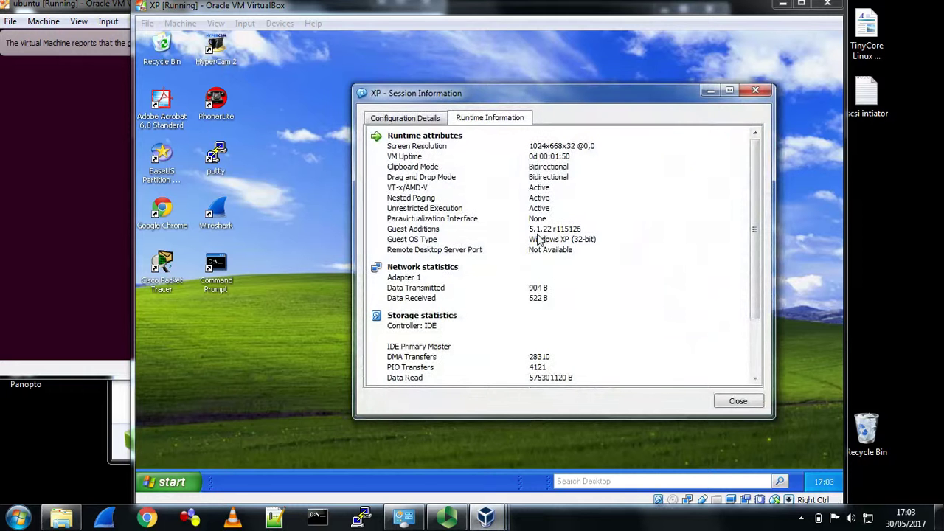
click(738, 401)
- Power off the XP guest with Start > Turn Off Computer > Turn Off
click(166, 482)
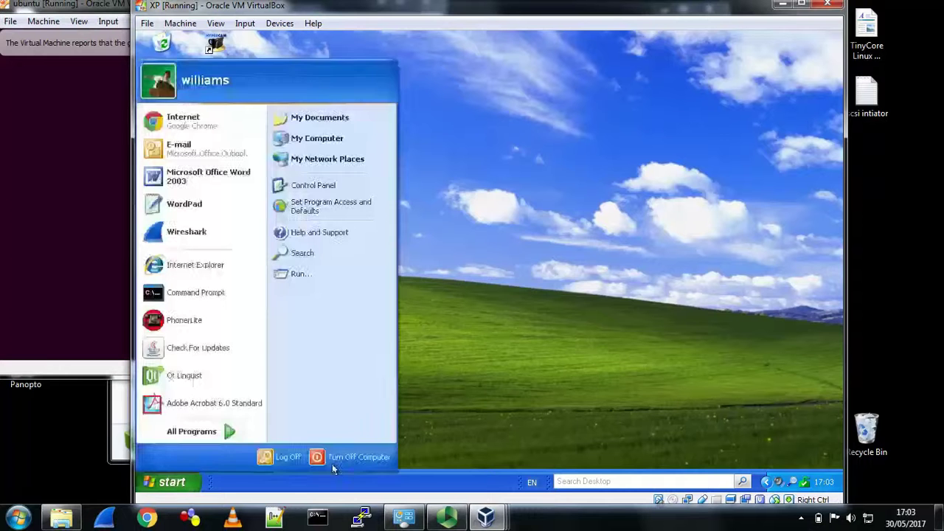
click(332, 458)
click(483, 230)
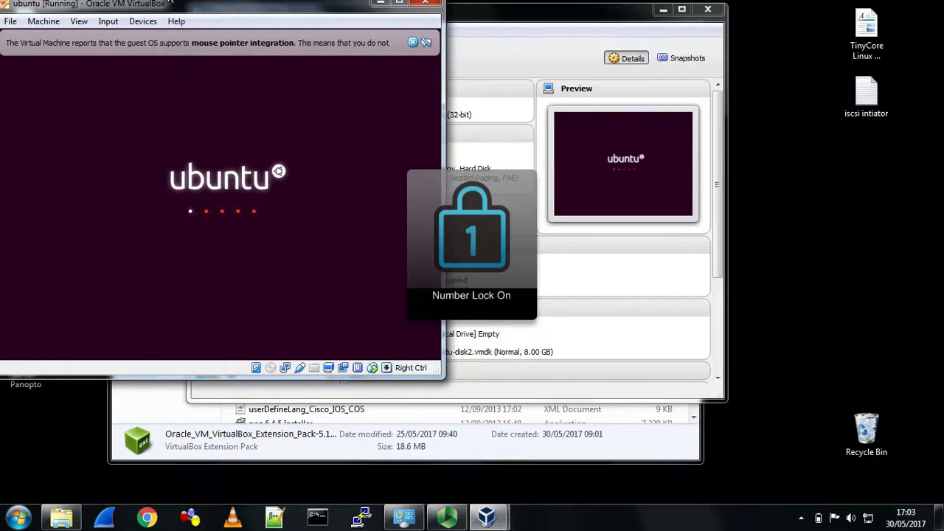
- Move the ubuntu window right and start the Ubuntu14 virtual machine
drag(183, 13, 603, 15)
click(253, 252)
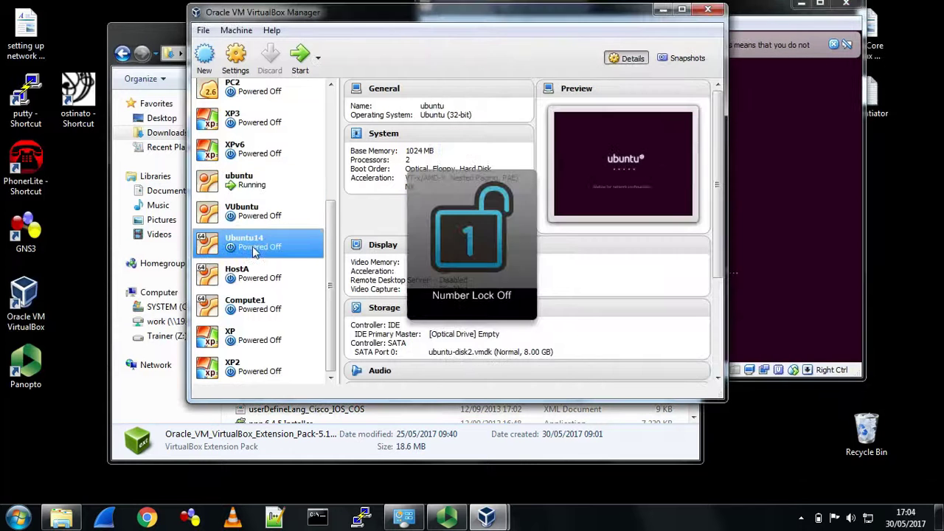
click(300, 59)
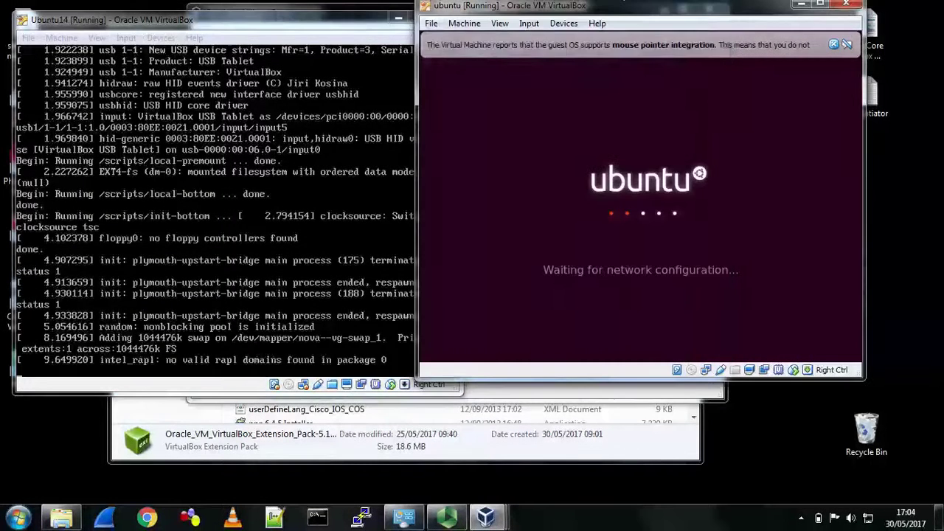
- Log in to the Ubuntu14 console with the user name and password
drag(647, 10, 702, 23)
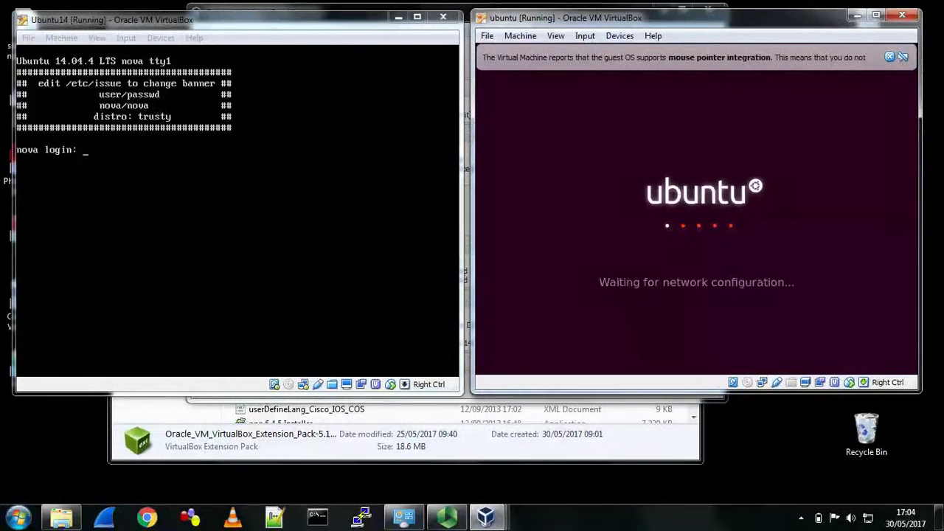
key(alt+Tab)
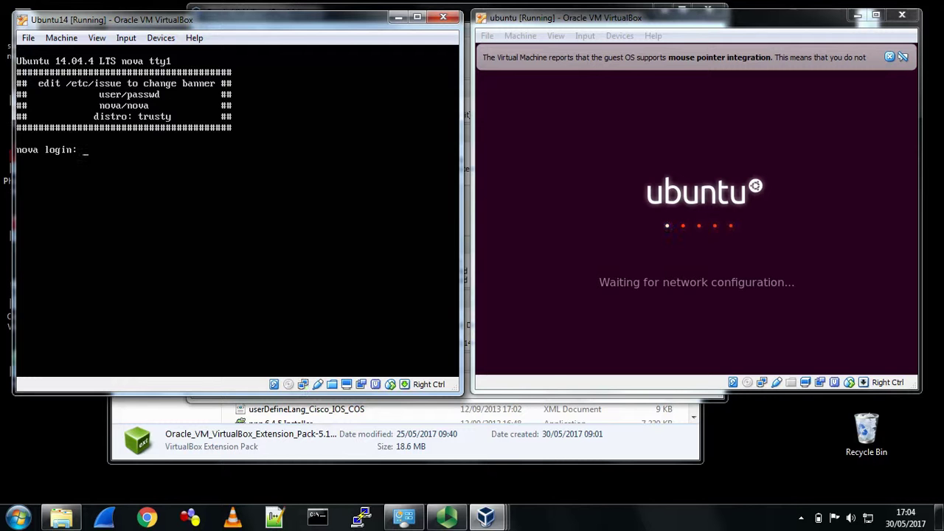
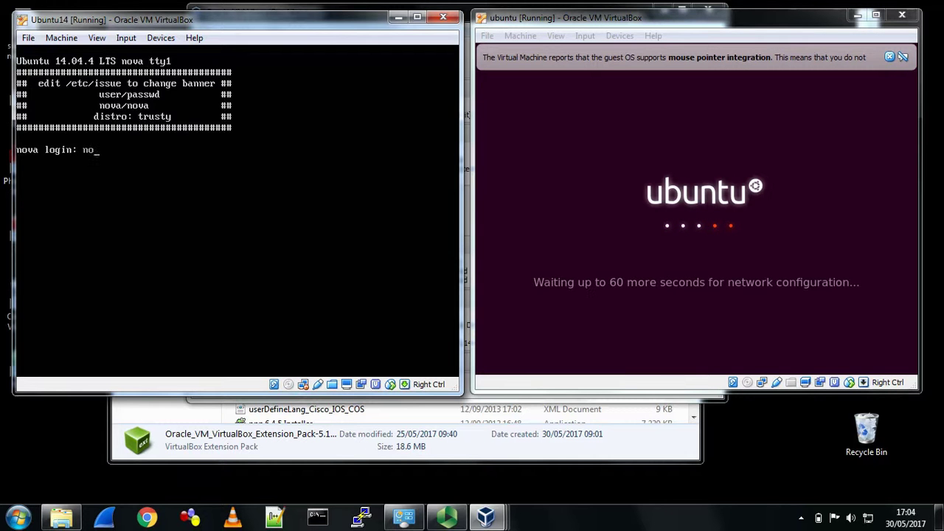
key(Return)
key(Return)
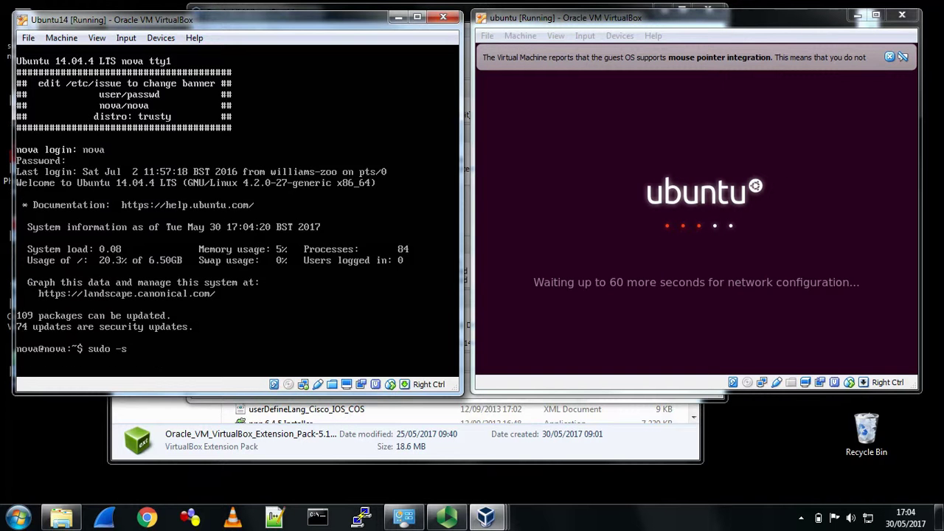
- Become root with sudo -s and the password, then run lsblk
key(Return)
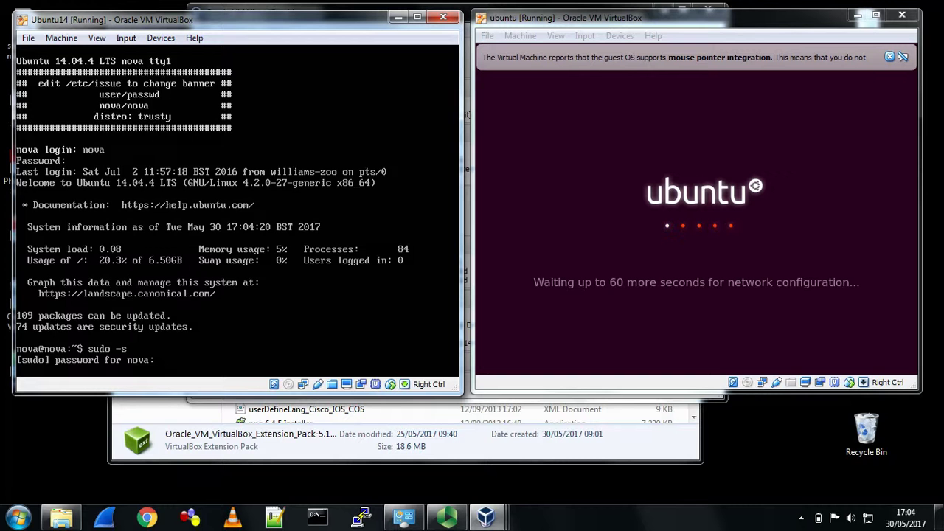
key(Return)
key(Return)
key(Return)
key(Return)
key(Return)
key(Return)
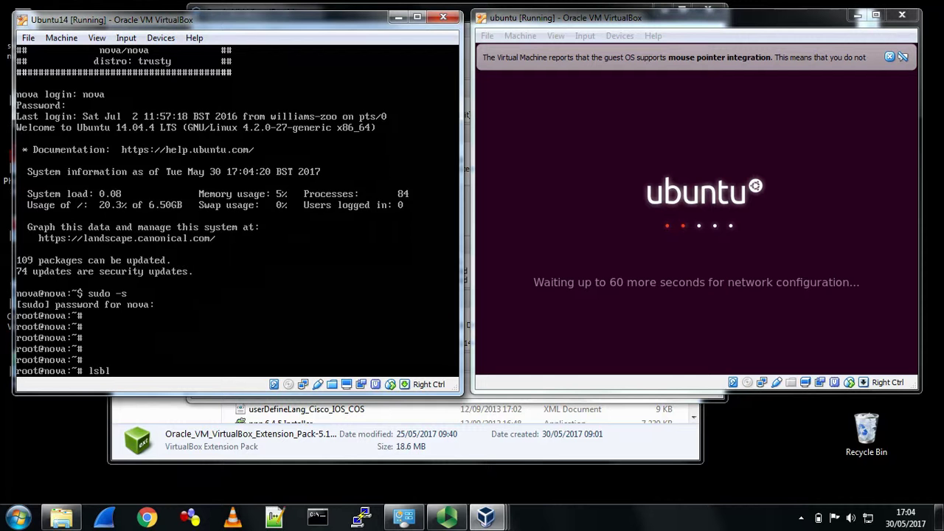
text(lsblk)
key(Return)
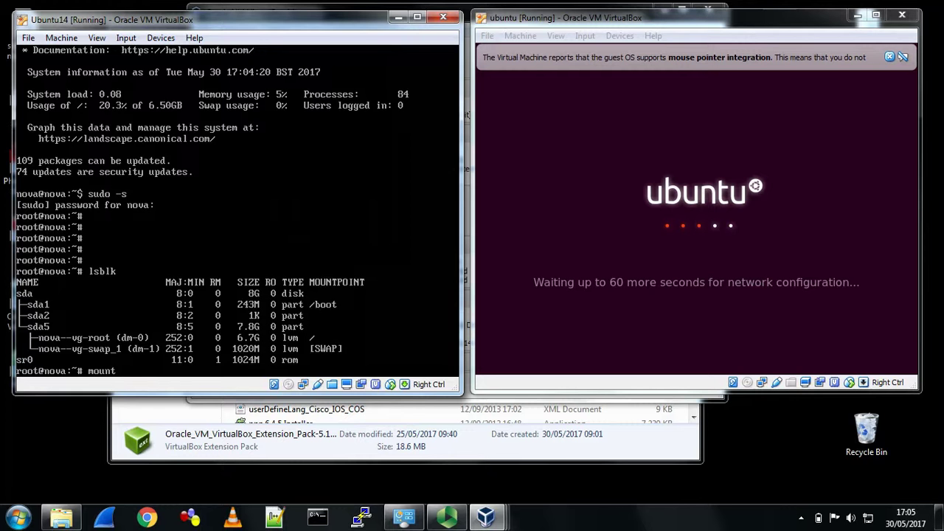
- Clear the half-typed command, then move from / into /media, listing each directory
key(ctrl+u)
text(cd /)
key(Return)
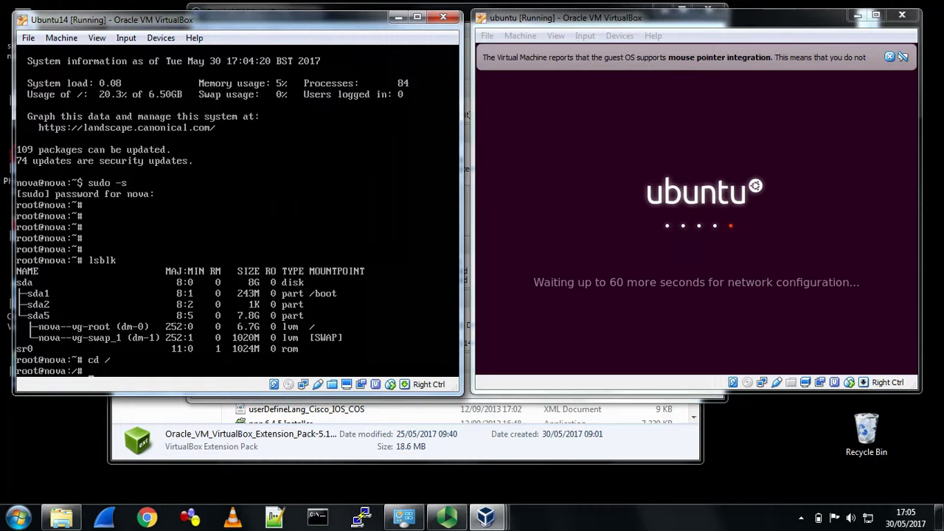
text(ls)
key(Return)
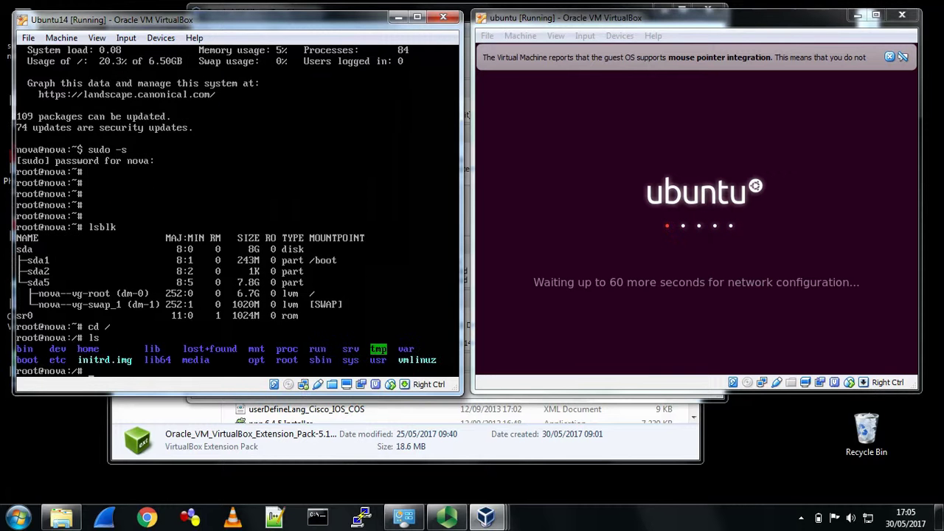
text(cd medi)
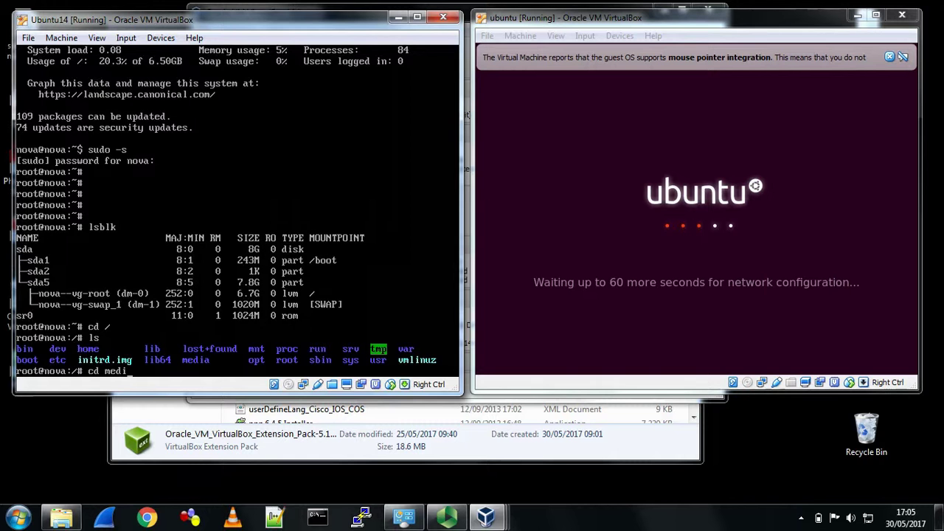
text(a)
key(Return)
text(ls)
key(Return)
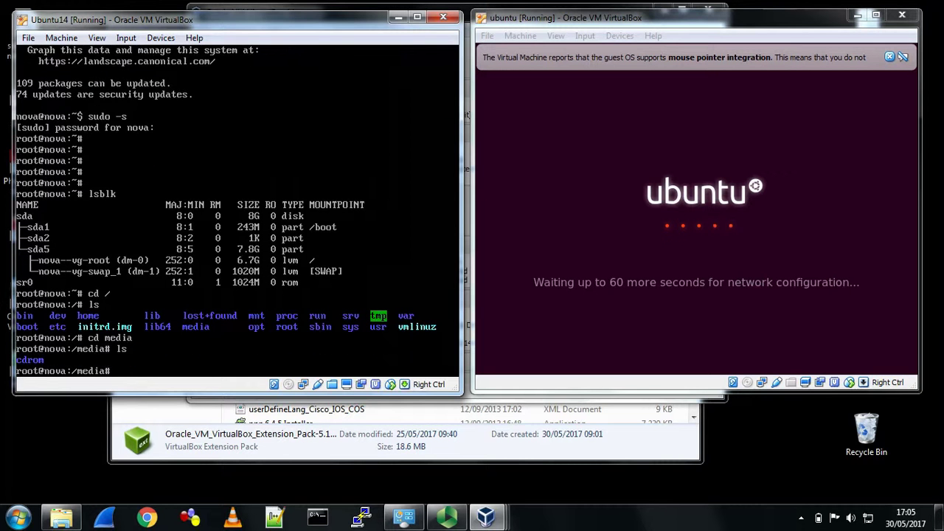
- Try entering 'crom', then type mount /dev/sr0 media/crom at the root prompt
text(cd crom)
key(Return)
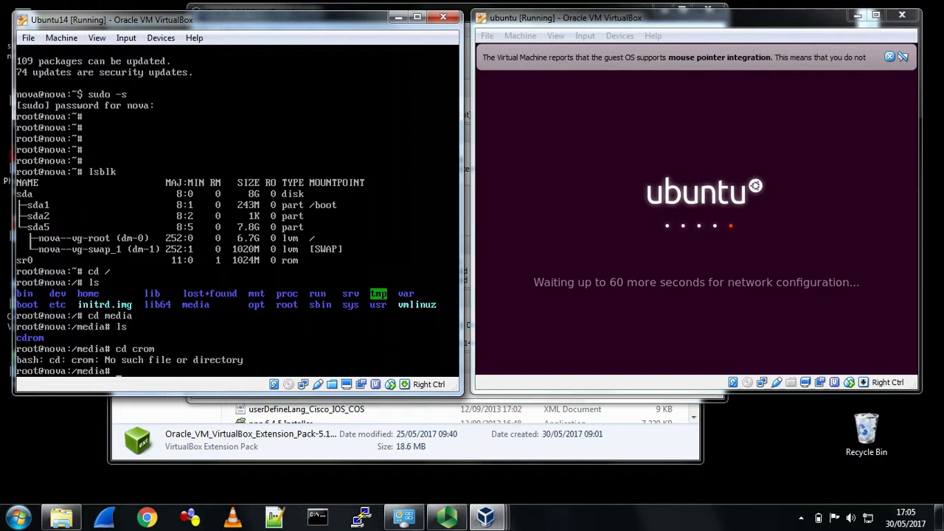
text(ls)
key(Return)
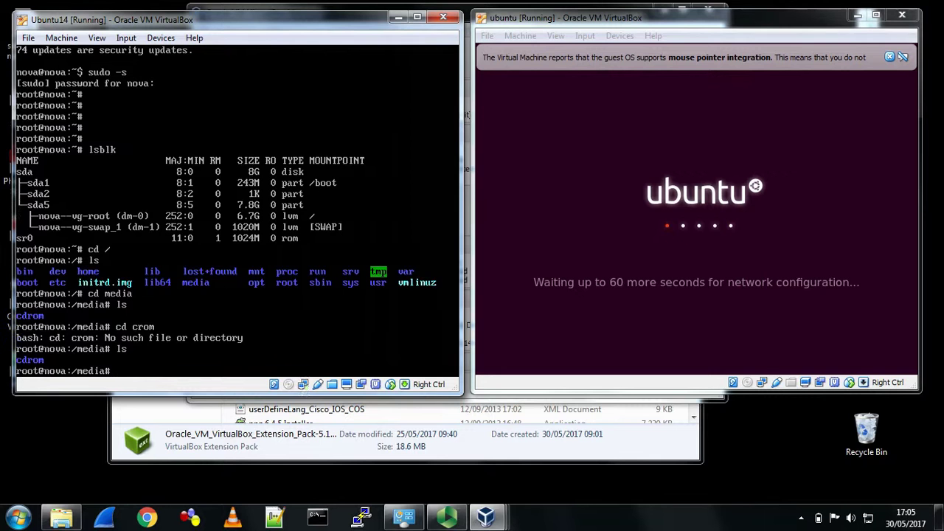
key(Return)
key(Return)
key(Return)
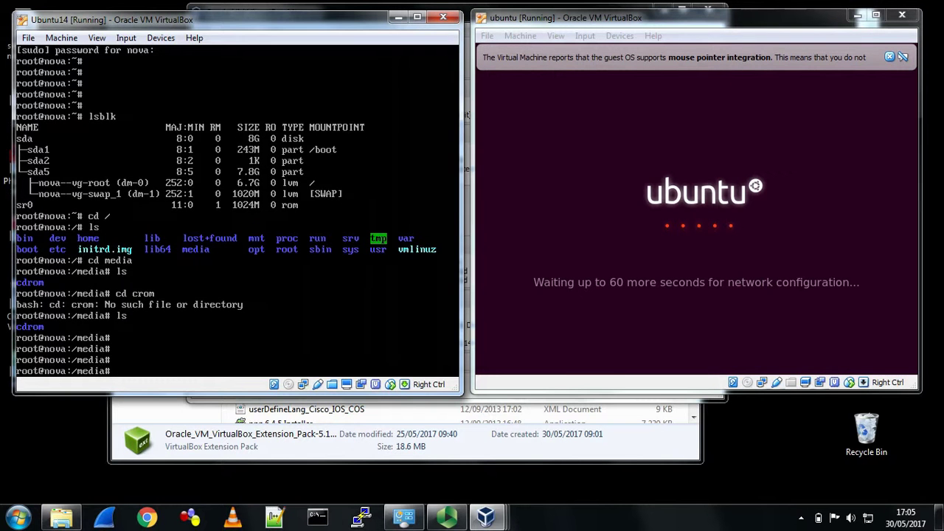
text(mount /dev/sr0)
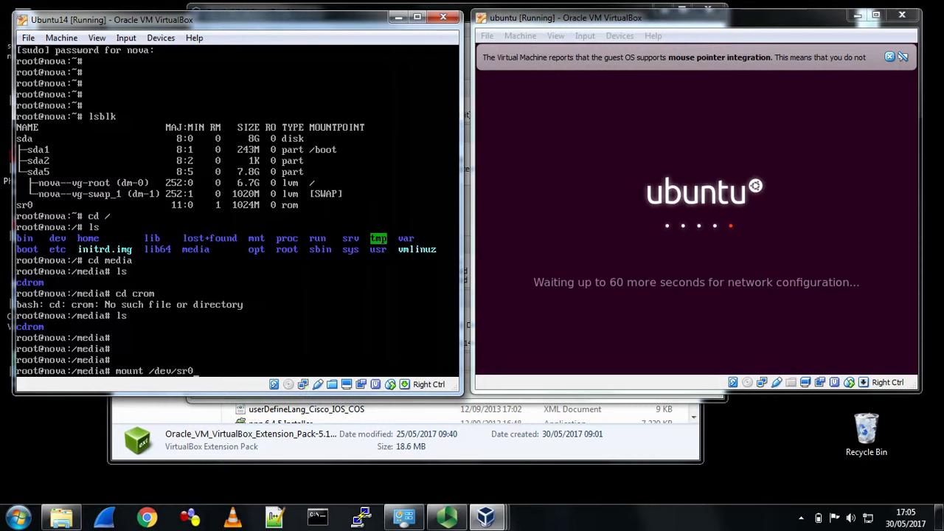
text( media/crom)
- Retry the mount, correcting the mount point to the absolute path /media/cdrom
key(Return)
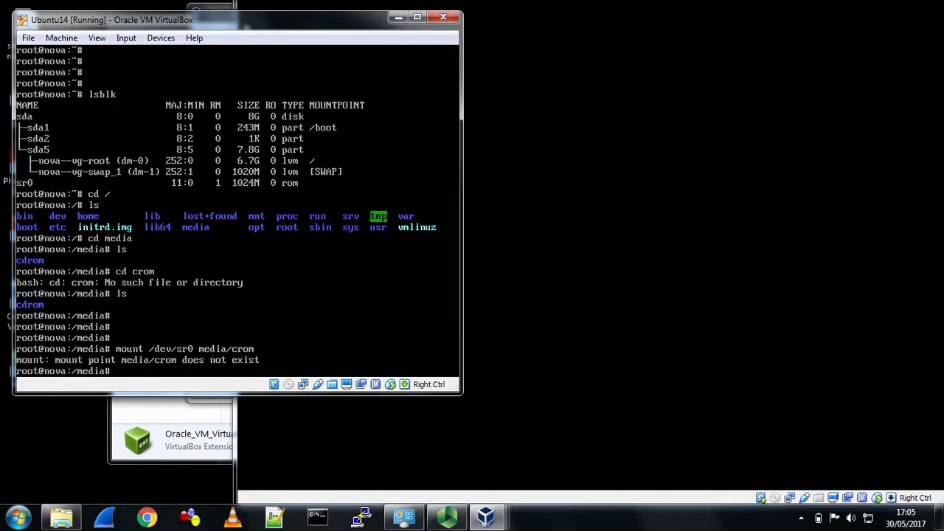
key(Up)
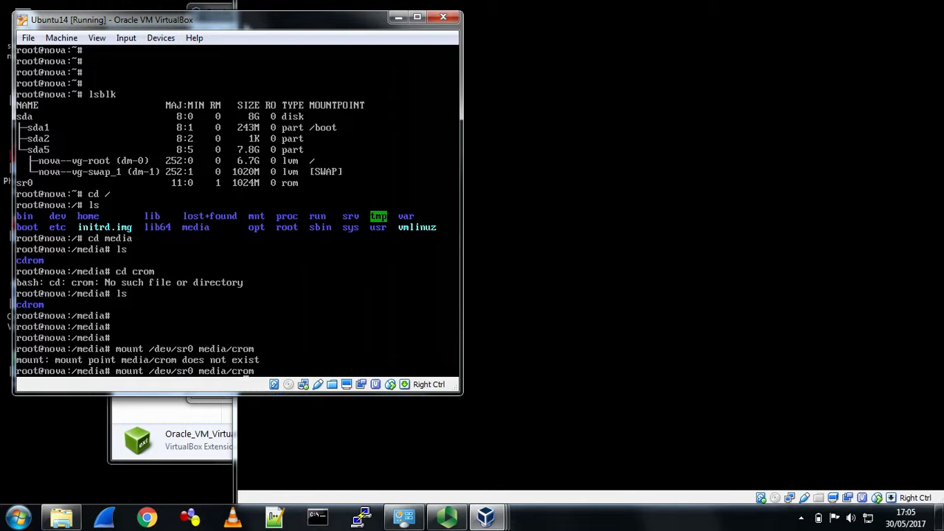
key(Left)
key(Left)
key(Left)
text(d)
key(Return)
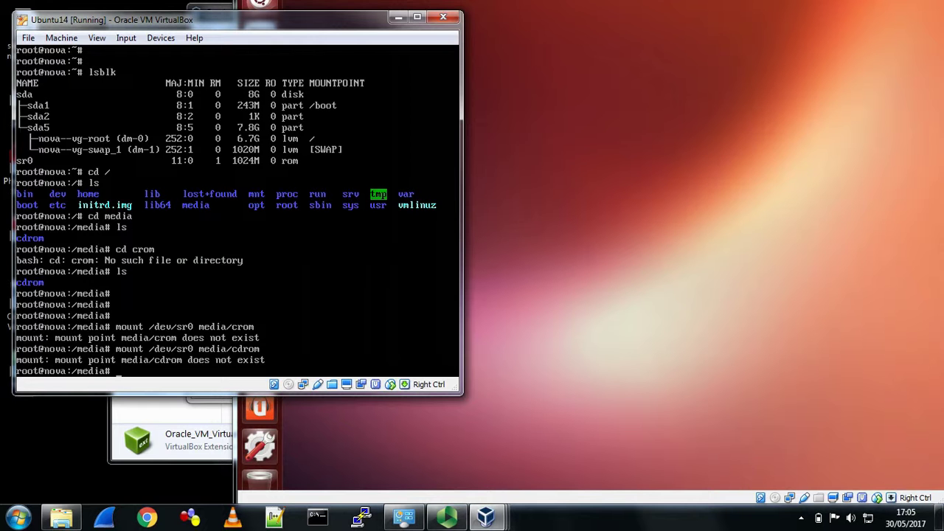
key(Up)
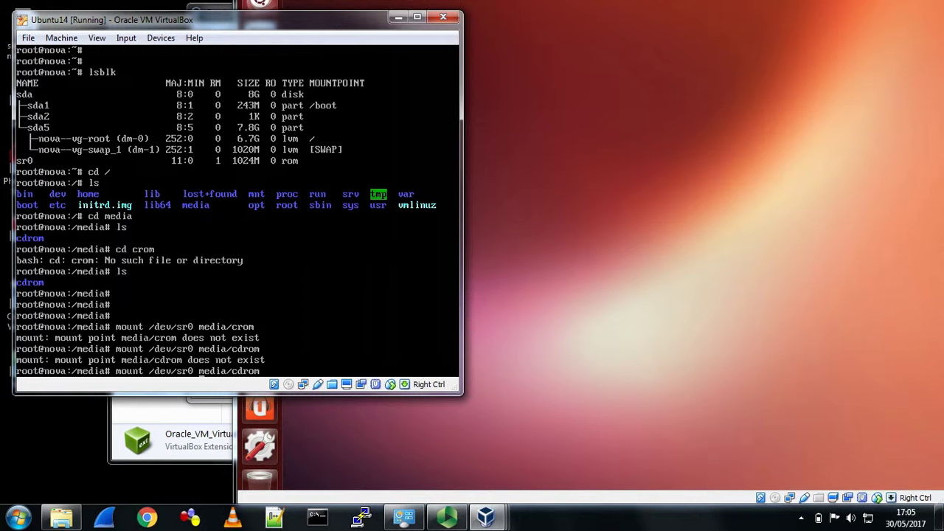
text(/)
key(Return)
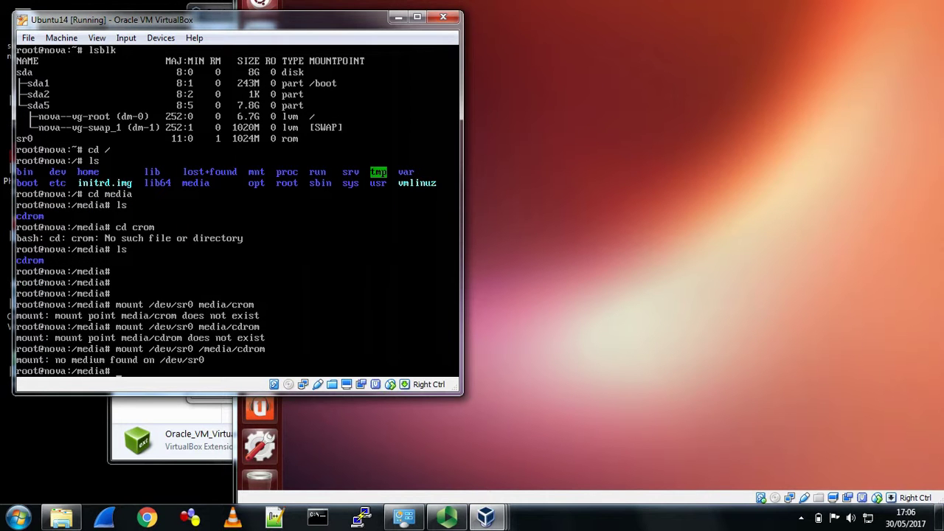
- Insert the Guest Additions CD image and rerun mount /dev/sr0 /media/cdrom
click(160, 37)
click(194, 174)
key(Up)
key(Return)
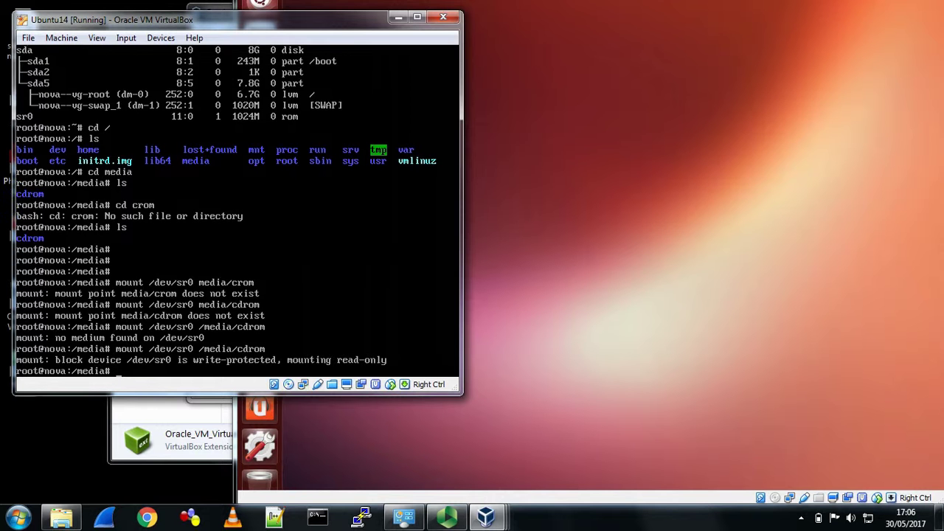
- Enter /media/cdrom and run the ./VBoxLinuxAdditions.run installer on Ubuntu14
text(ls)
key(Return)
text(cd c)
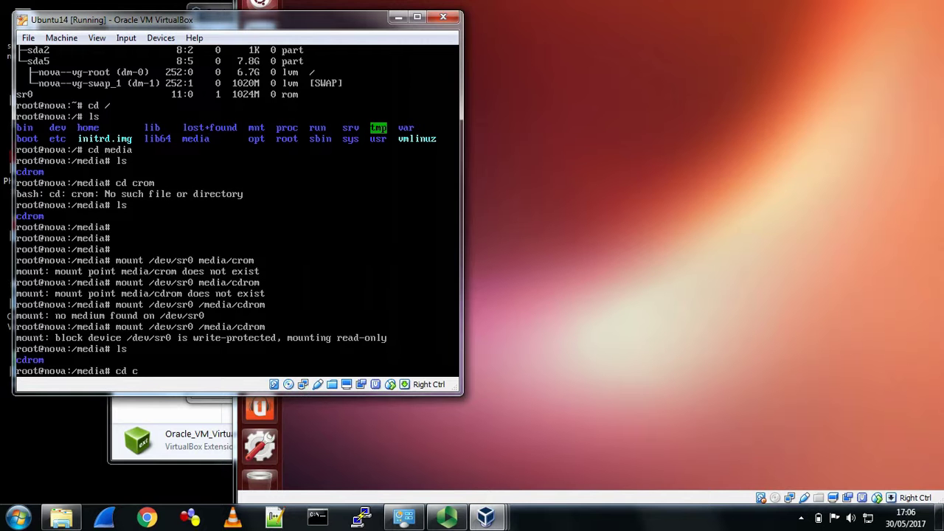
text(dr)
key(BackSpace)
text(drom)
key(Return)
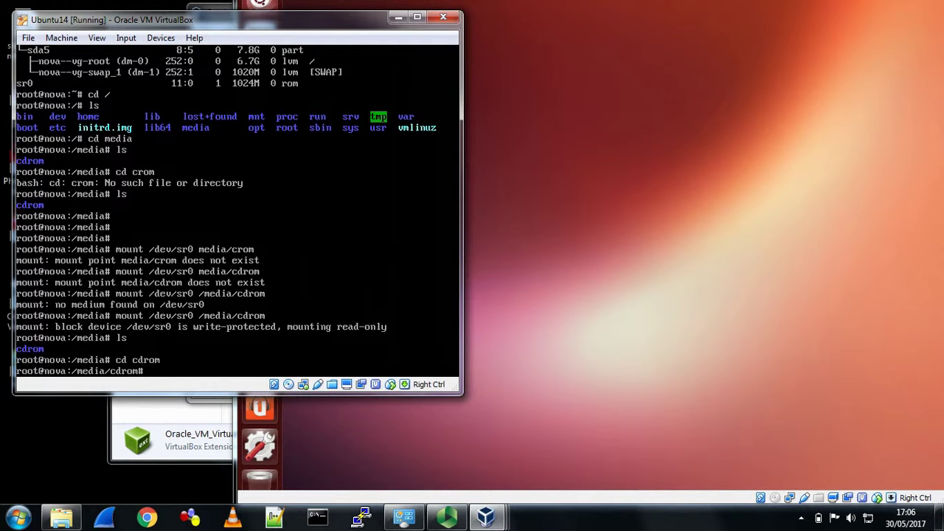
text(ls)
key(Return)
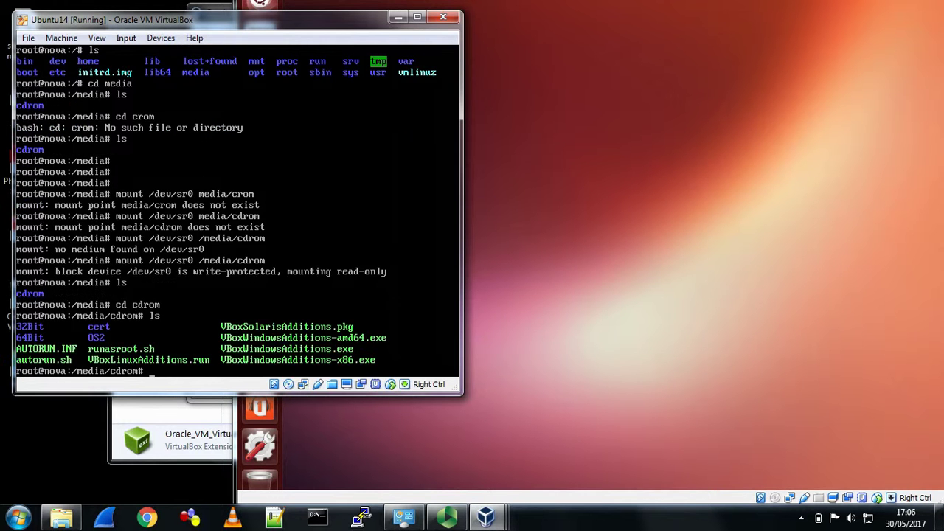
text(./VBoxL)
key(Tab)
key(Return)
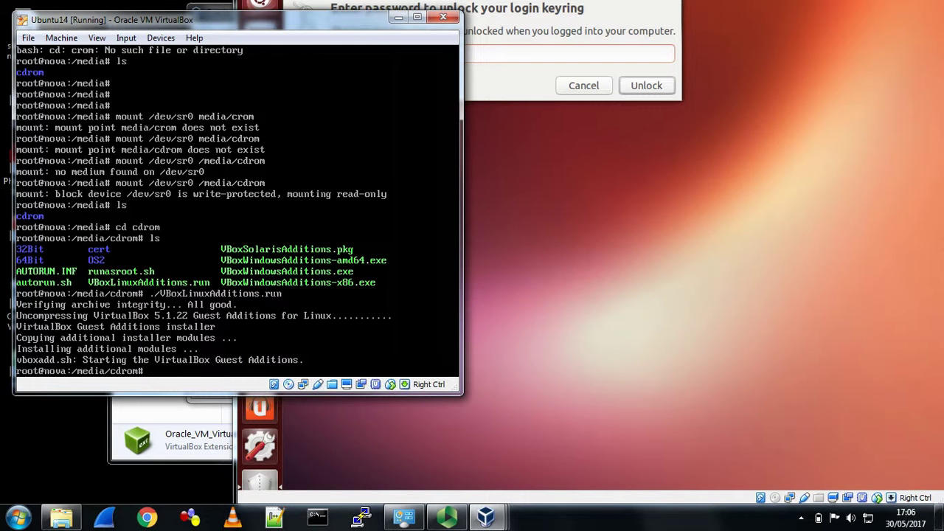
- Halt Ubuntu14 with shutdown -h now, and unlock the ubuntu VM's login keyring
text(shutdown -y)
key(BackSpace)
text(h now)
key(Return)
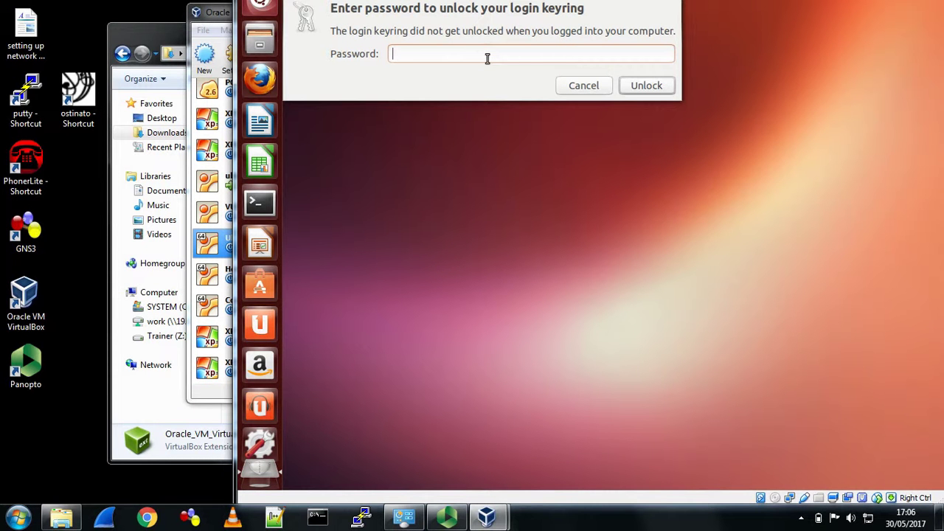
text(******)
key(Return)
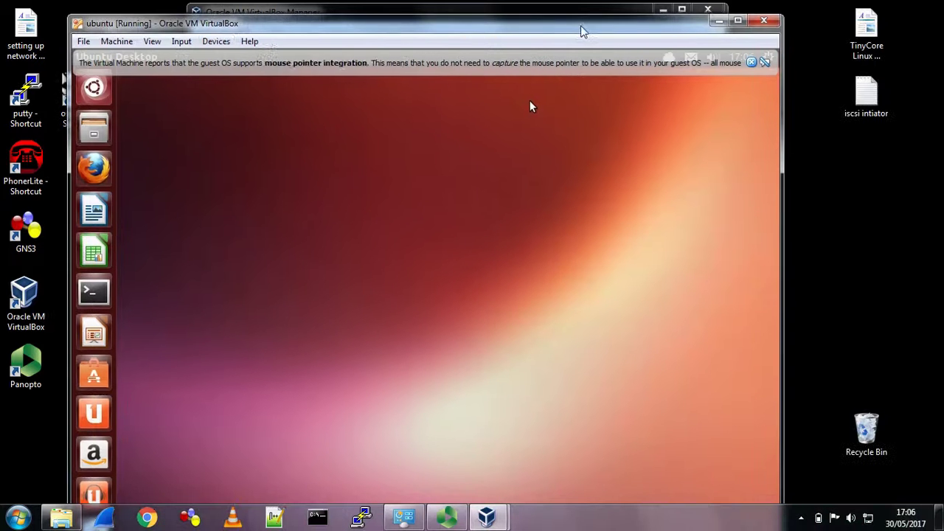
- Insert the Guest Additions CD into ubuntu, run it with the admin password, and answer y
click(216, 41)
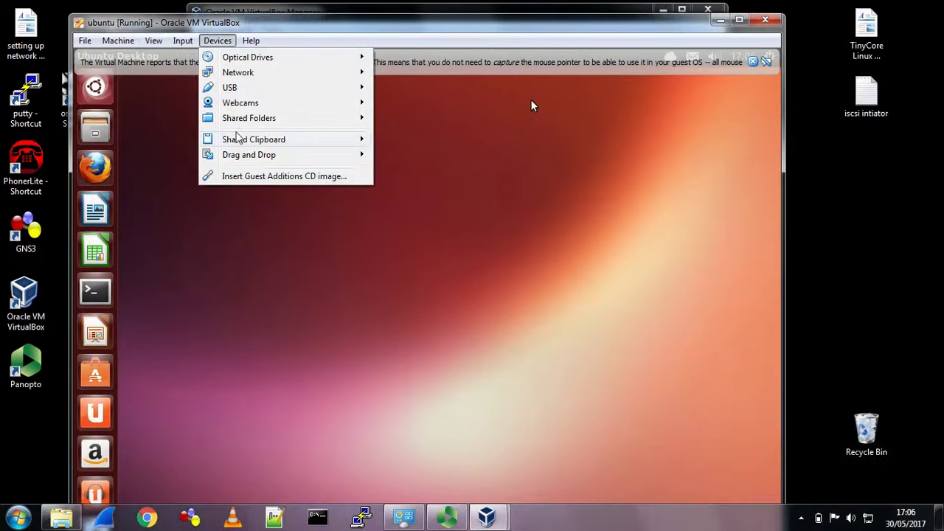
click(247, 178)
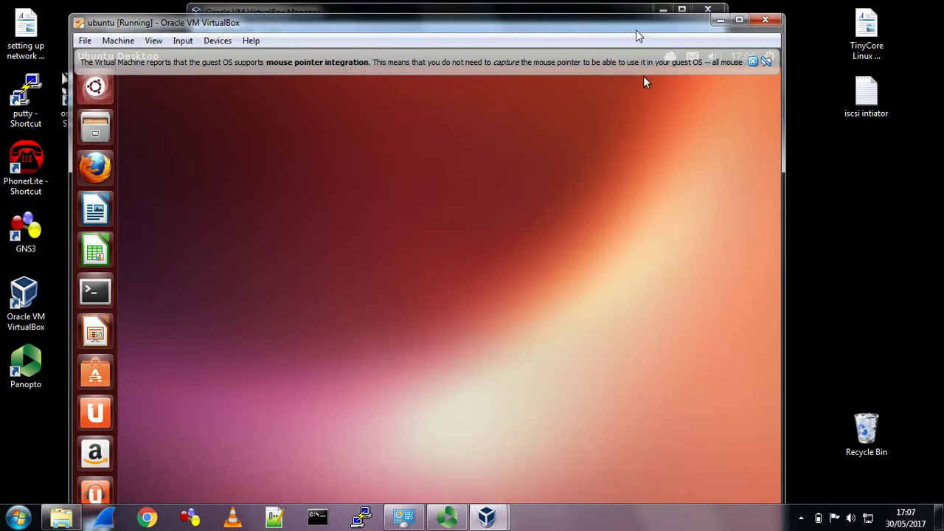
drag(638, 31, 649, 16)
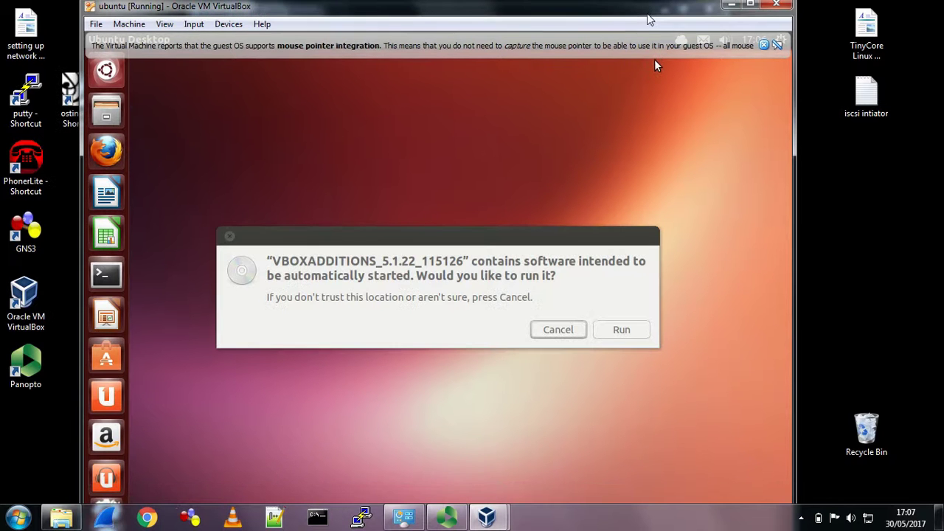
click(631, 334)
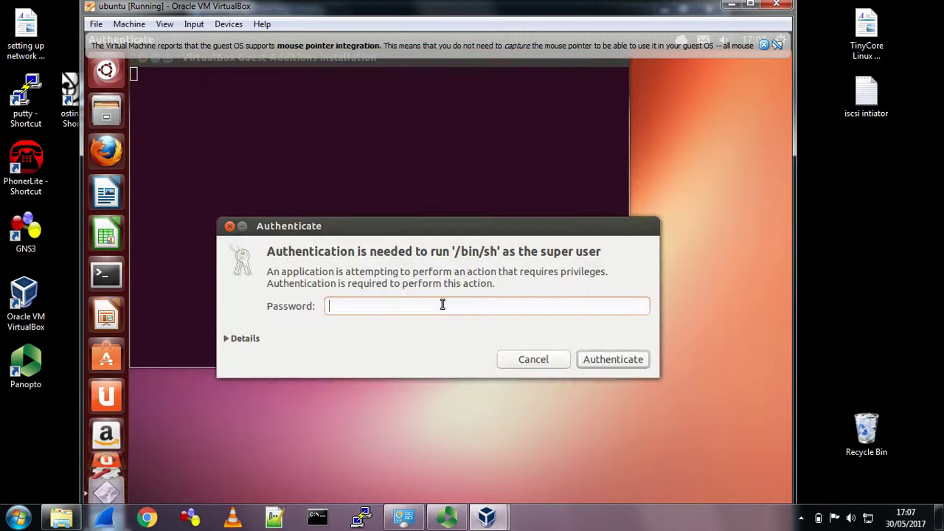
text(•••••)
key(Return)
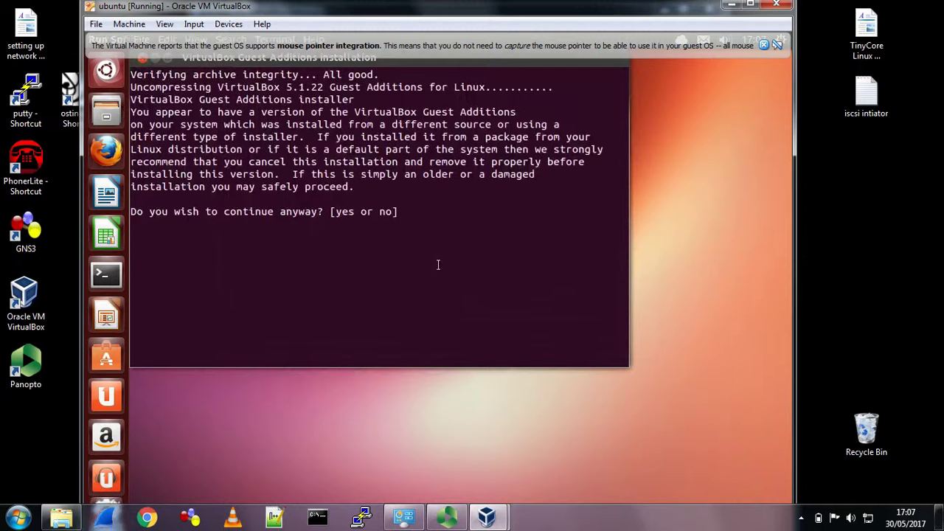
text(y)
key(Return)
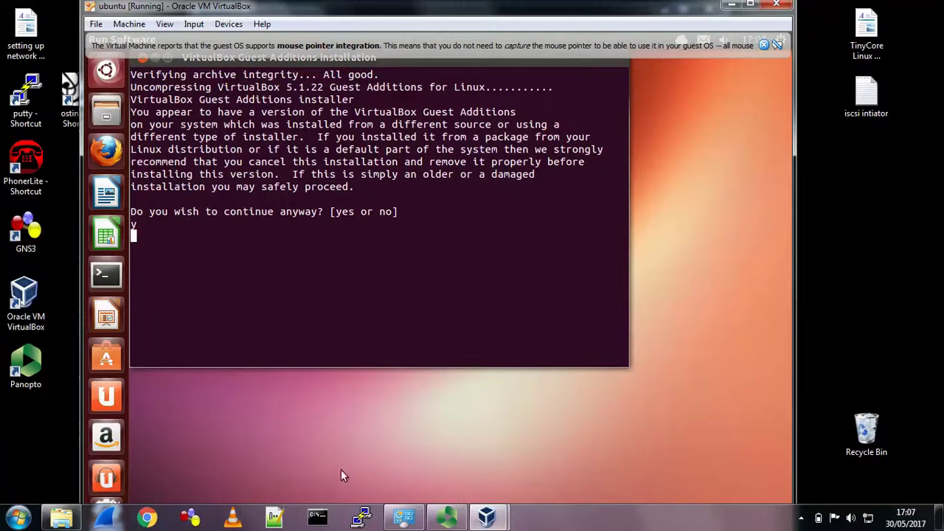
- Start Ubuntu14 from VirtualBox Manager, dismiss the mouse integration notice, and close the finished installer
mouse_move(485, 520)
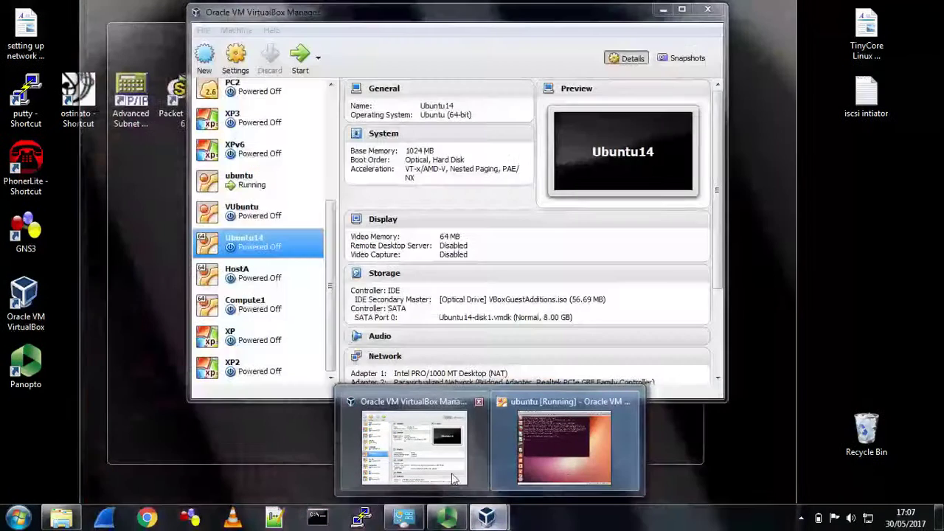
click(453, 479)
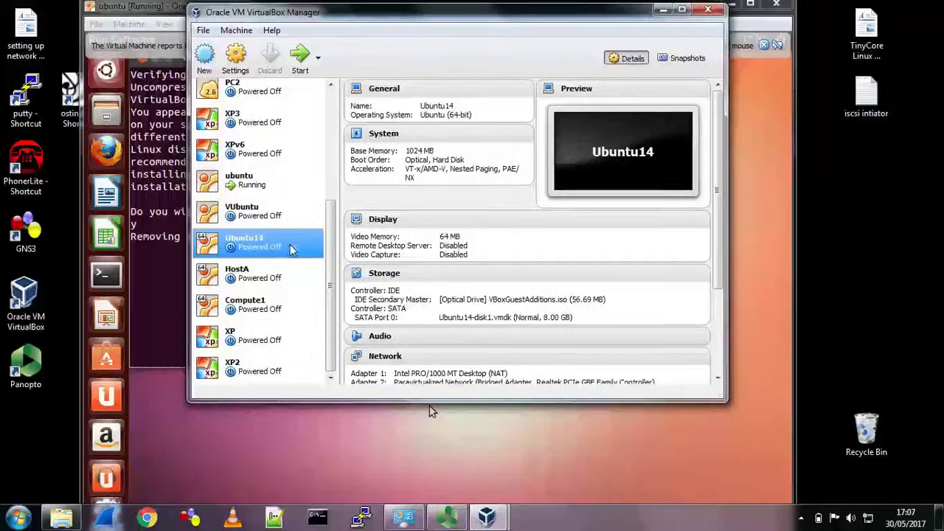
click(299, 59)
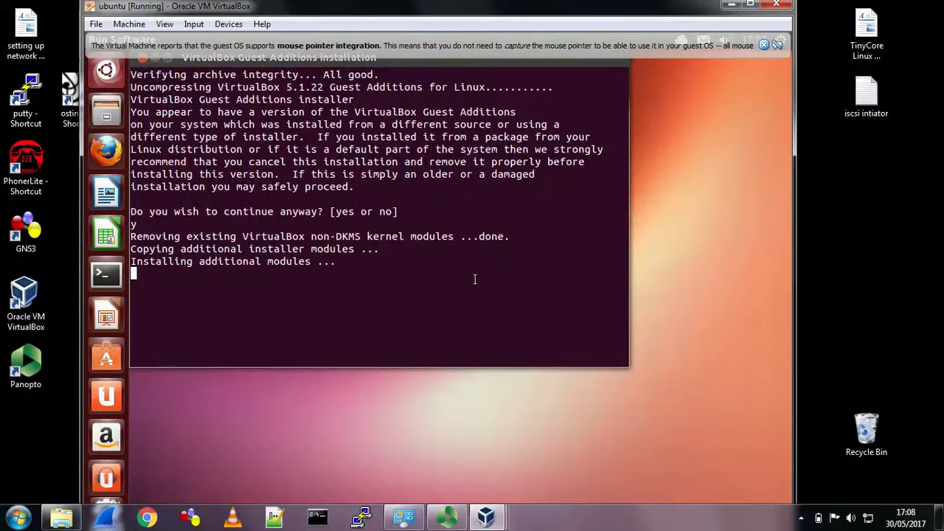
click(763, 45)
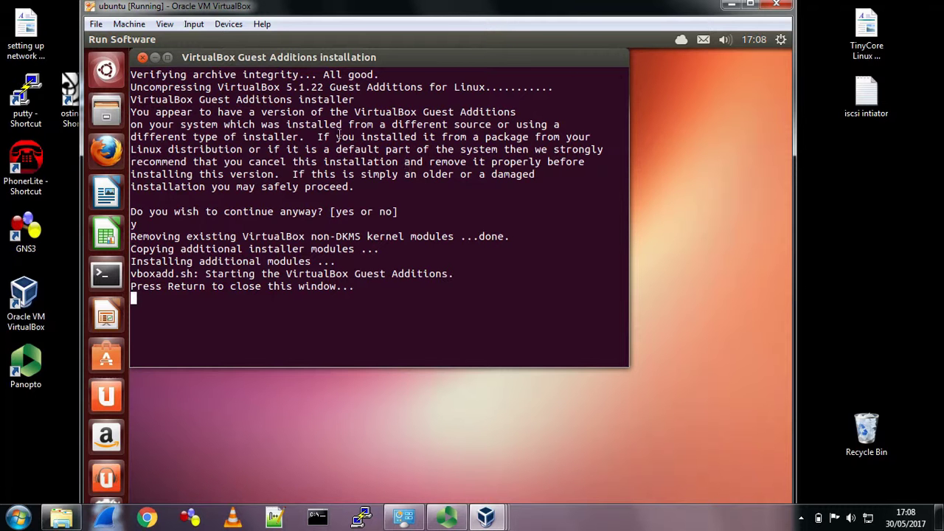
key(Return)
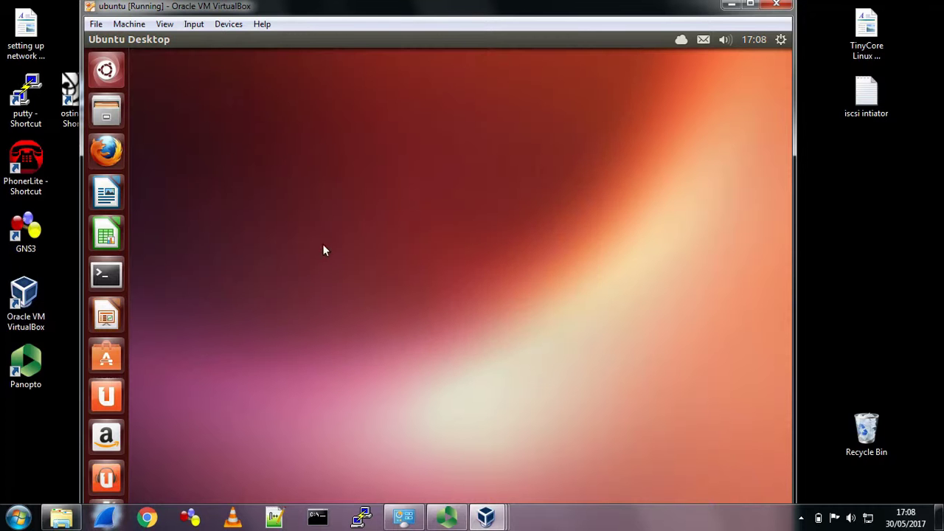
- Set the ubuntu VM's shared clipboard to bidirectional
click(228, 23)
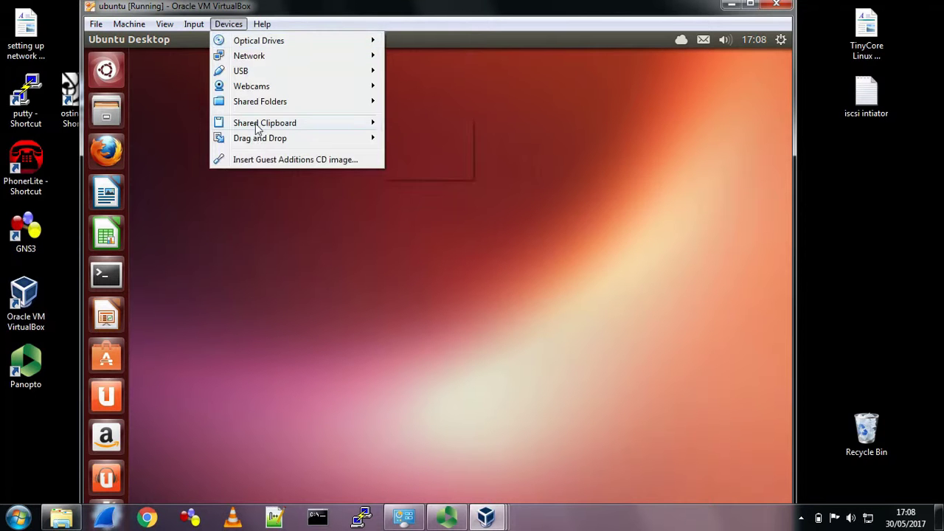
mouse_move(262, 123)
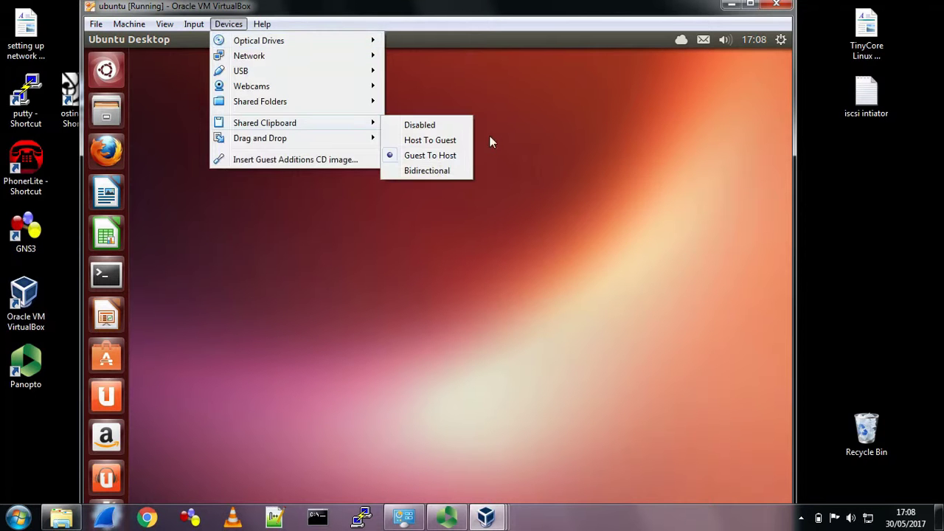
click(441, 172)
- Open Shared Folders settings and add a share, browsing for another host folder
click(238, 25)
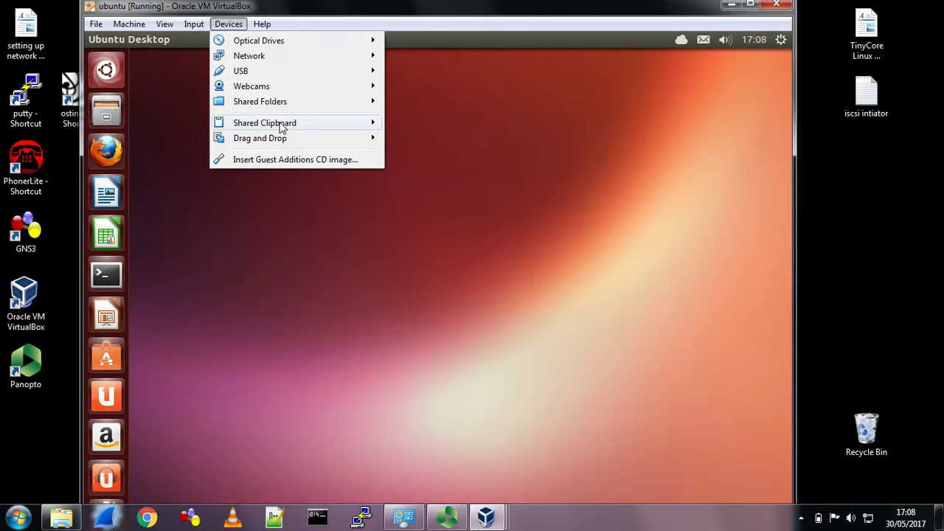
mouse_move(289, 107)
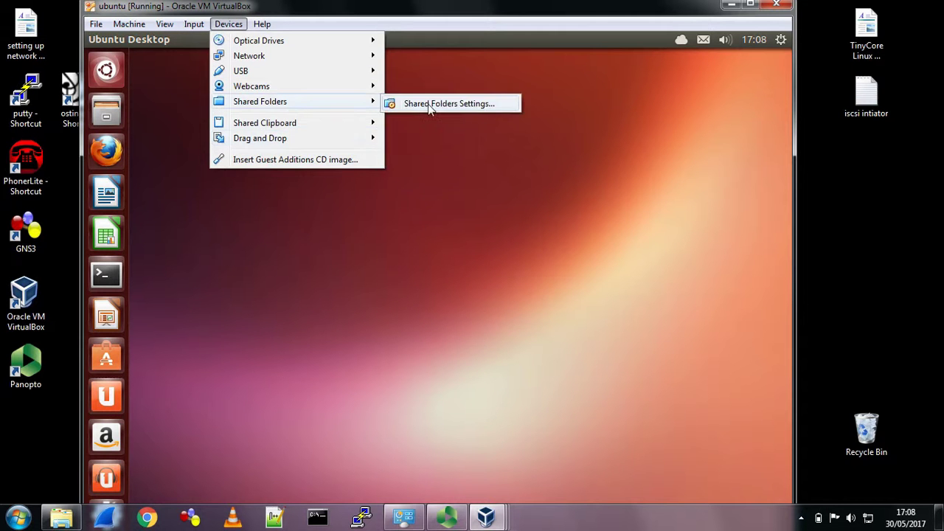
click(435, 103)
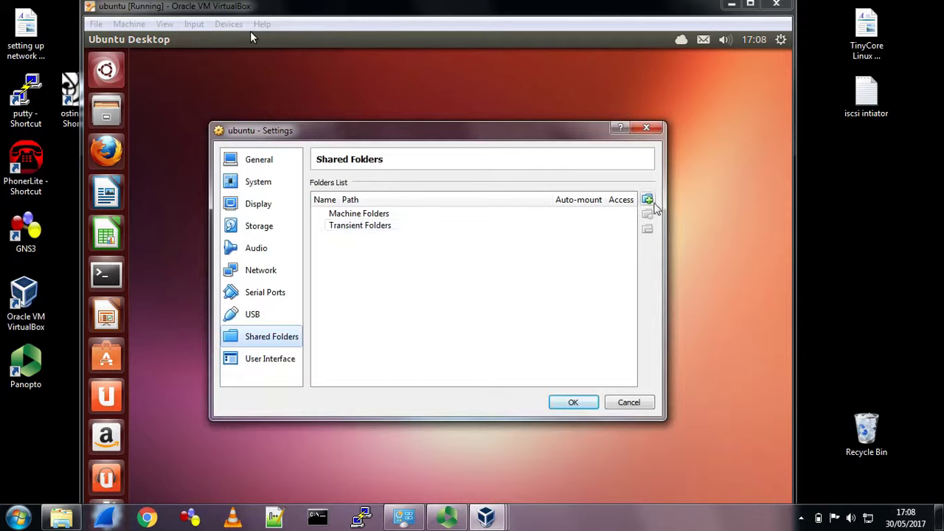
click(647, 199)
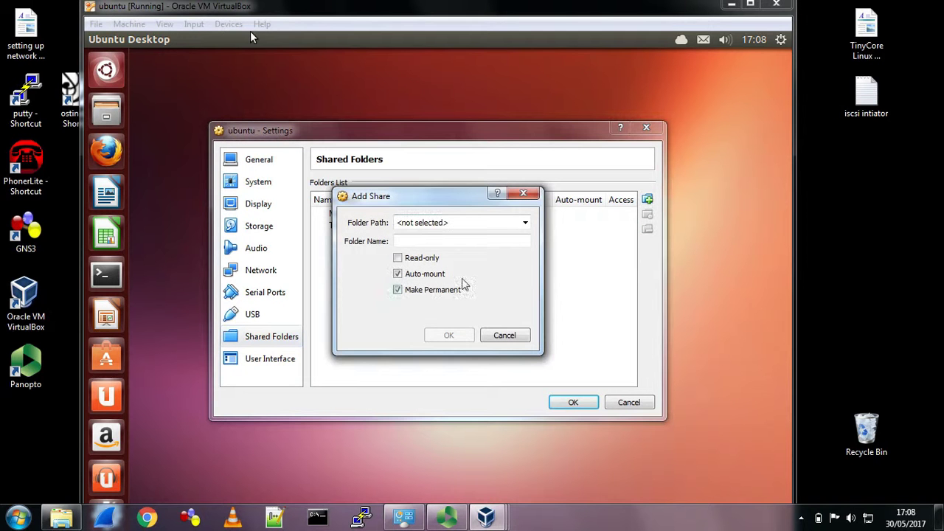
click(525, 223)
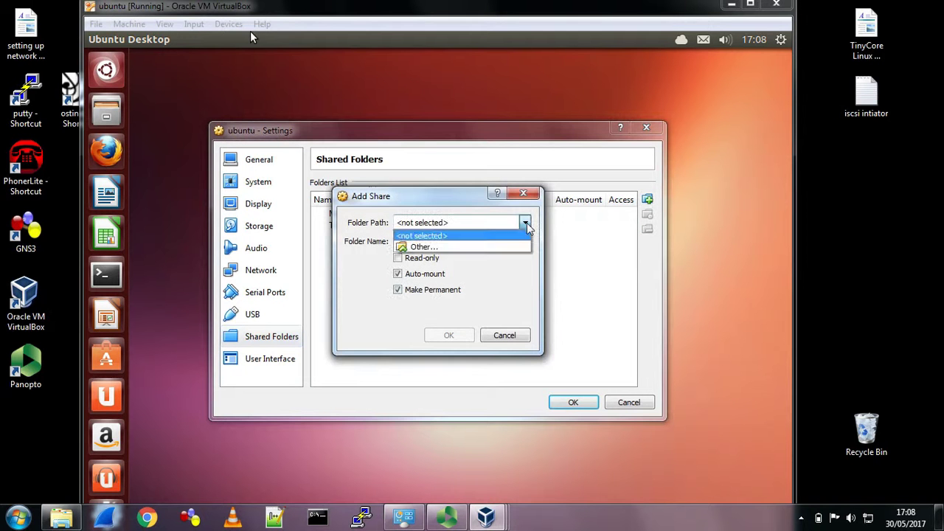
click(432, 249)
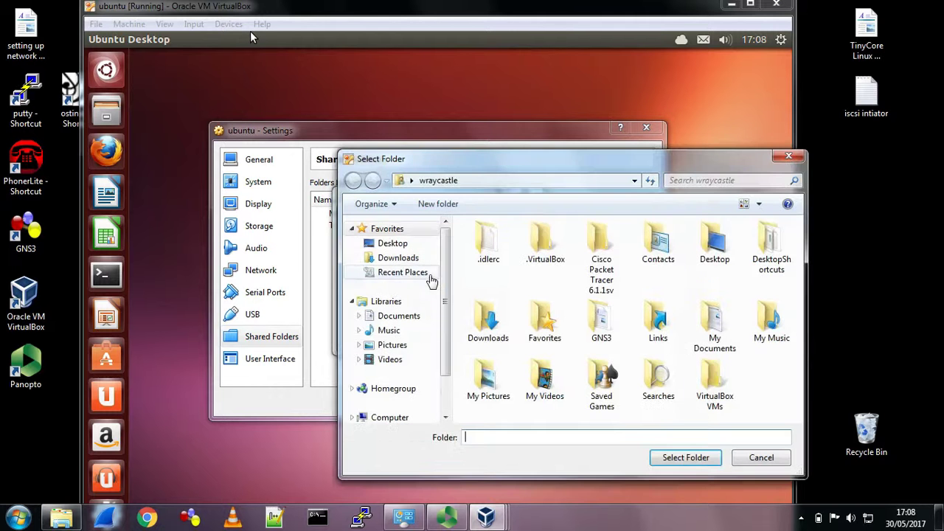
- Create the folder C:\Vbox_Share and add it as the shared folder
scroll(447, 341, down, 2)
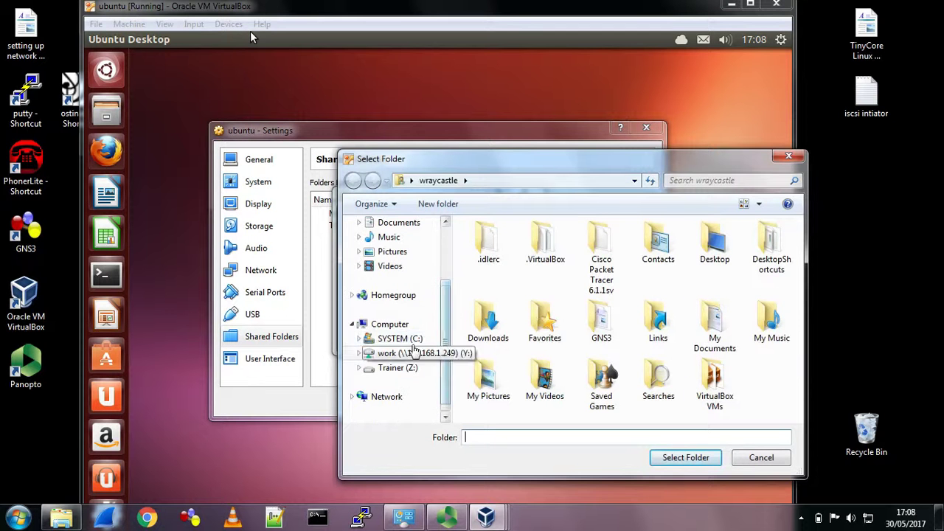
click(400, 338)
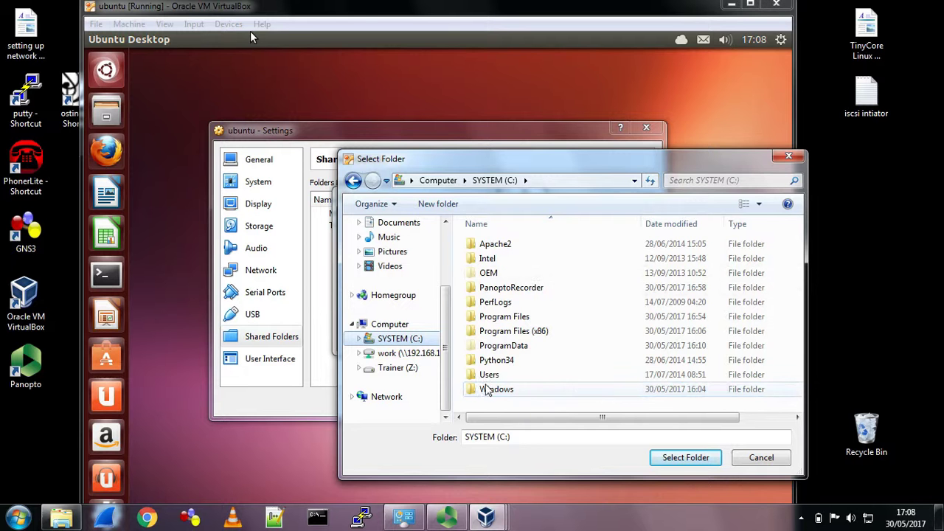
right_click(589, 386)
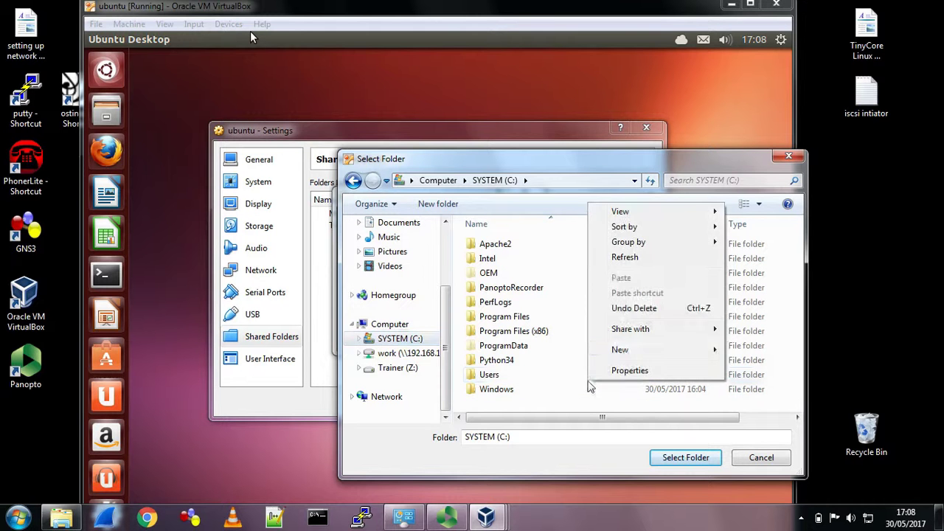
mouse_move(625, 351)
click(753, 351)
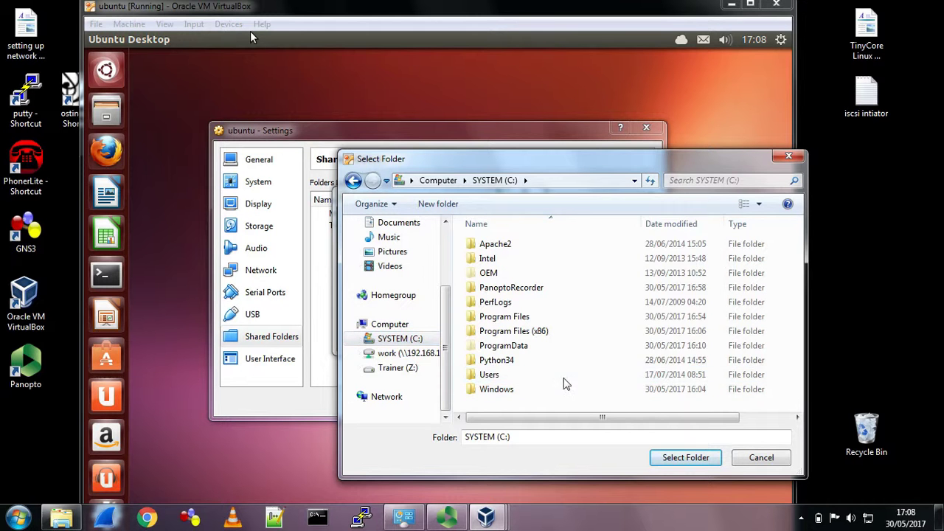
text(Vb)
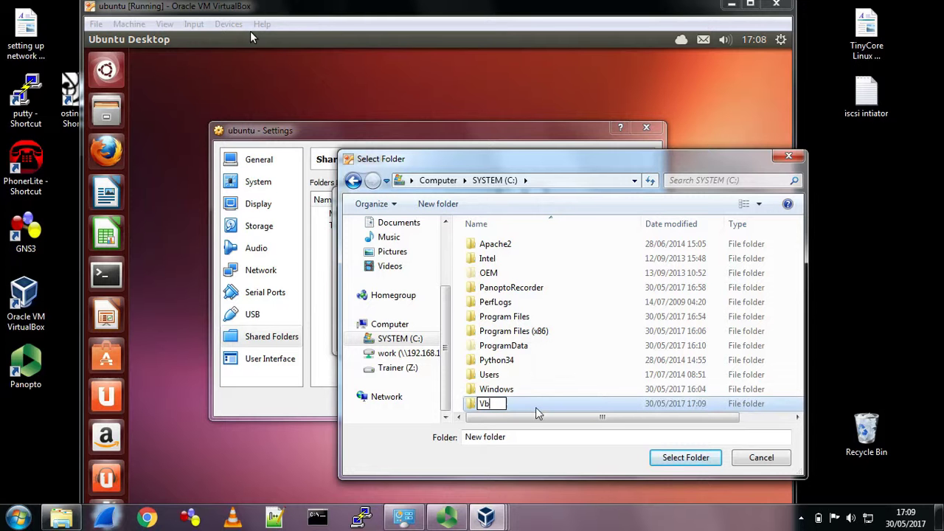
text(ox_Share)
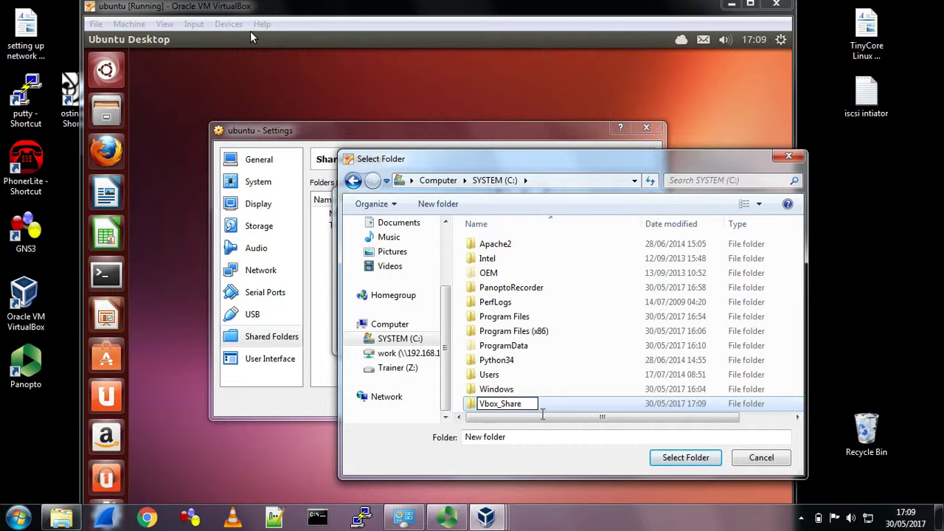
key(Return)
click(678, 462)
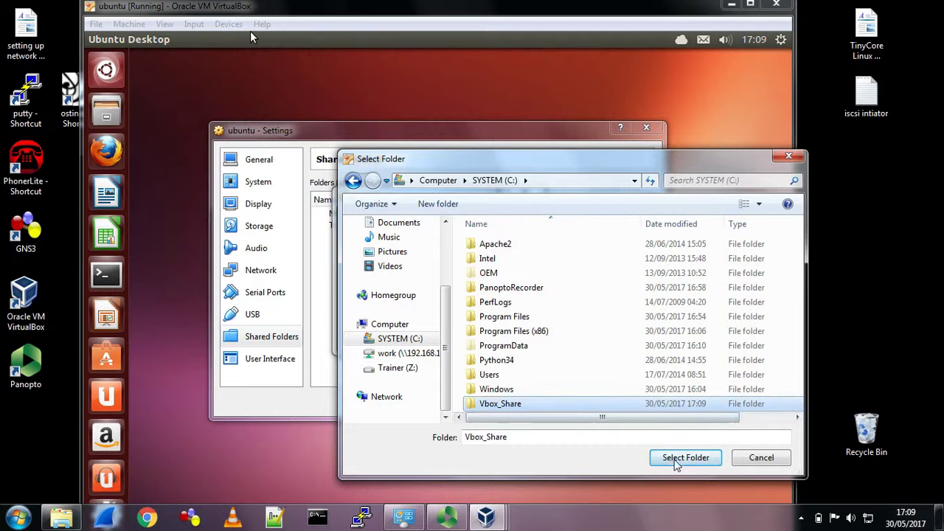
click(448, 335)
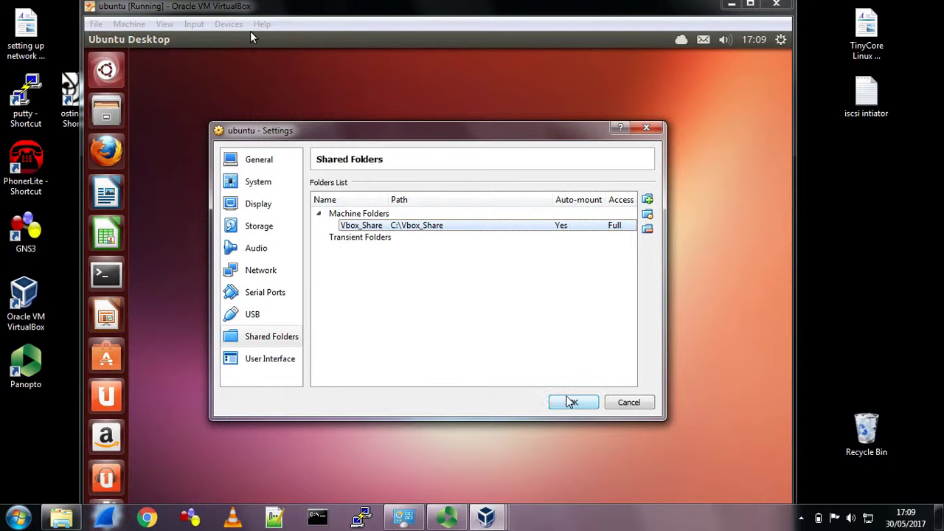
- Save the ubuntu machine's shared-folder settings and briefly open the home folder and a terminal
click(572, 402)
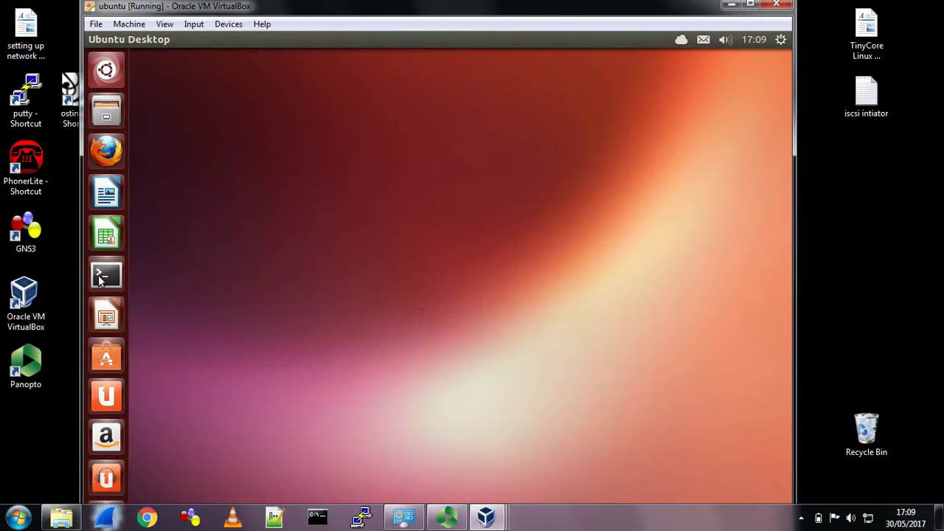
click(106, 110)
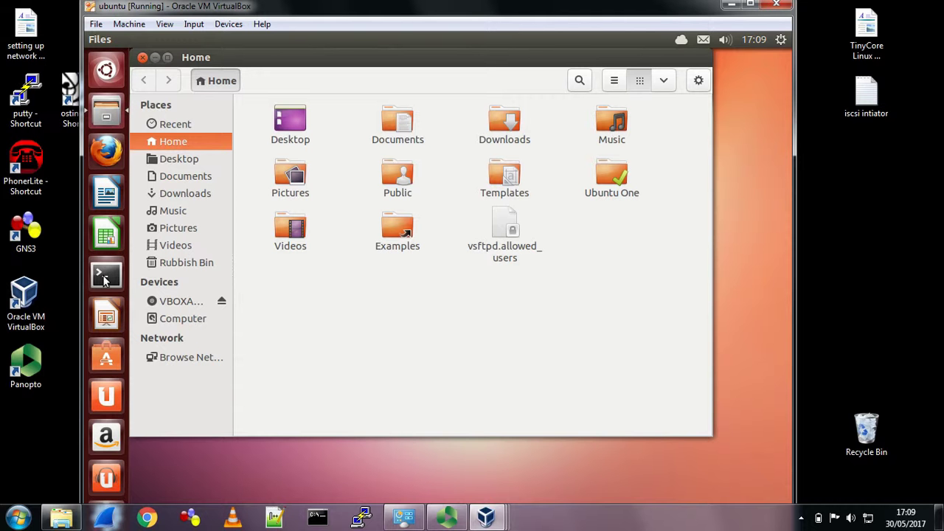
key(ctrl+alt+t)
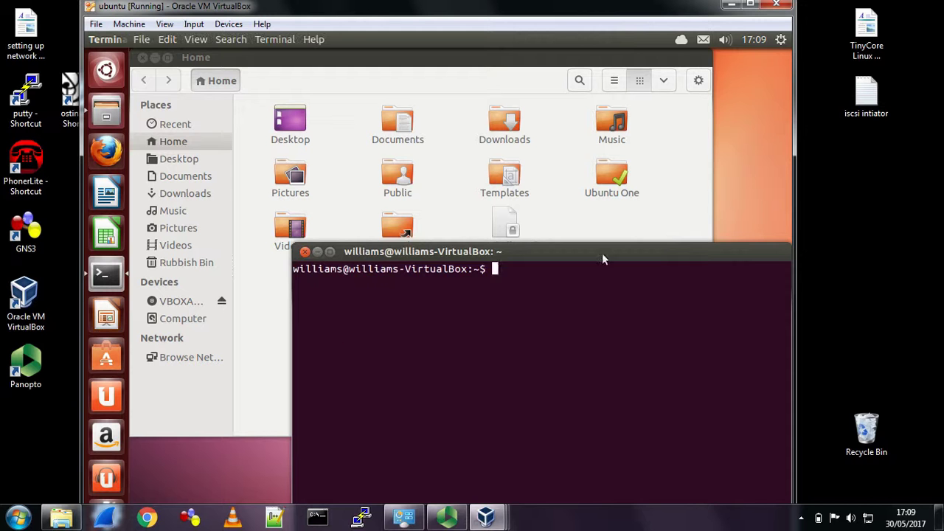
drag(321, 252, 323, 253)
click(321, 253)
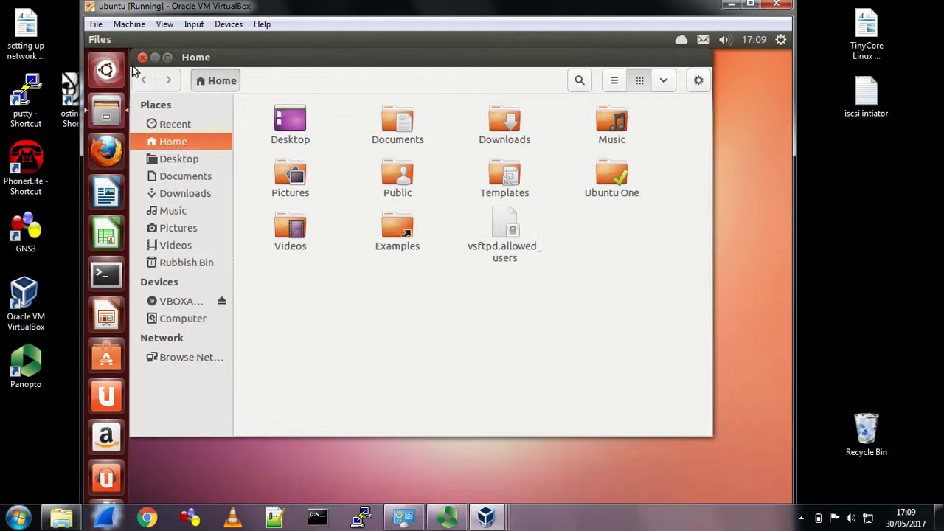
- Review the running machine's session information, then close the home folder window
click(129, 24)
click(177, 79)
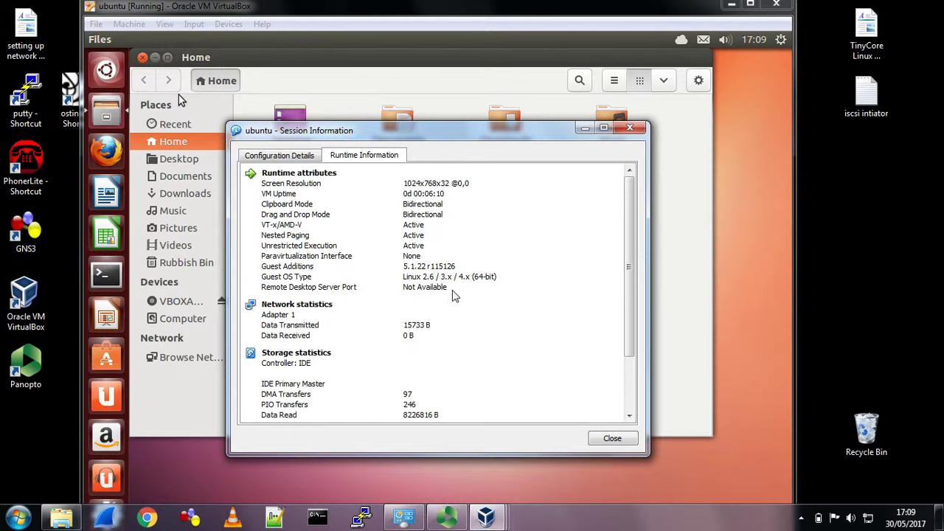
click(611, 439)
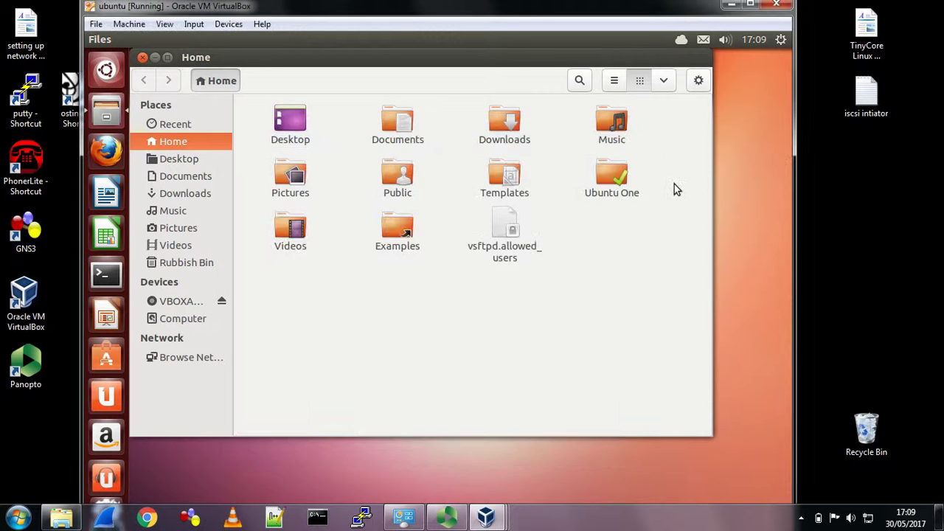
click(142, 57)
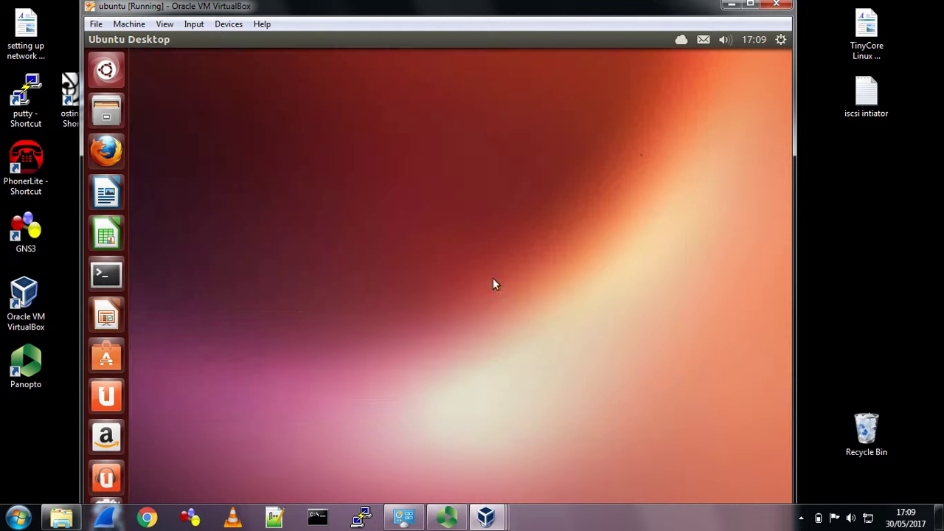
- Shut down the Ubuntu guest from its session menu, confirming Shut Down
click(781, 40)
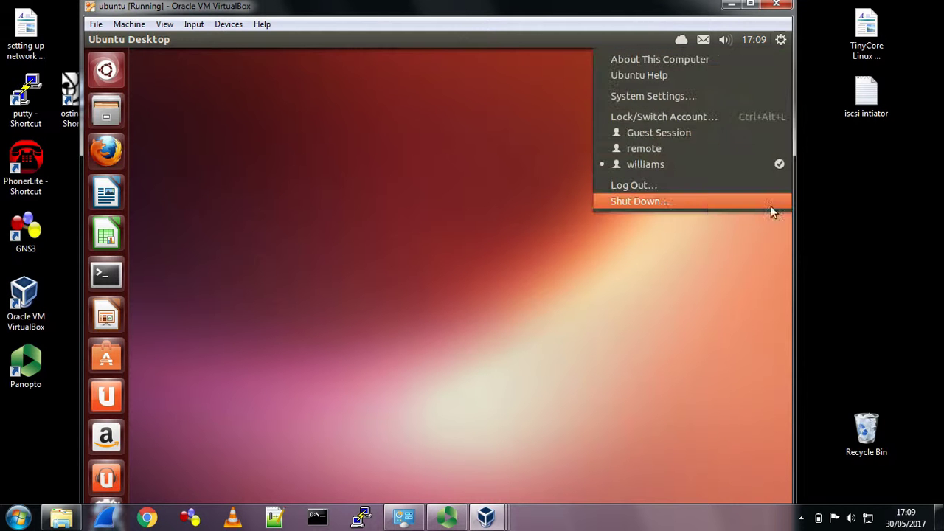
click(657, 205)
click(573, 351)
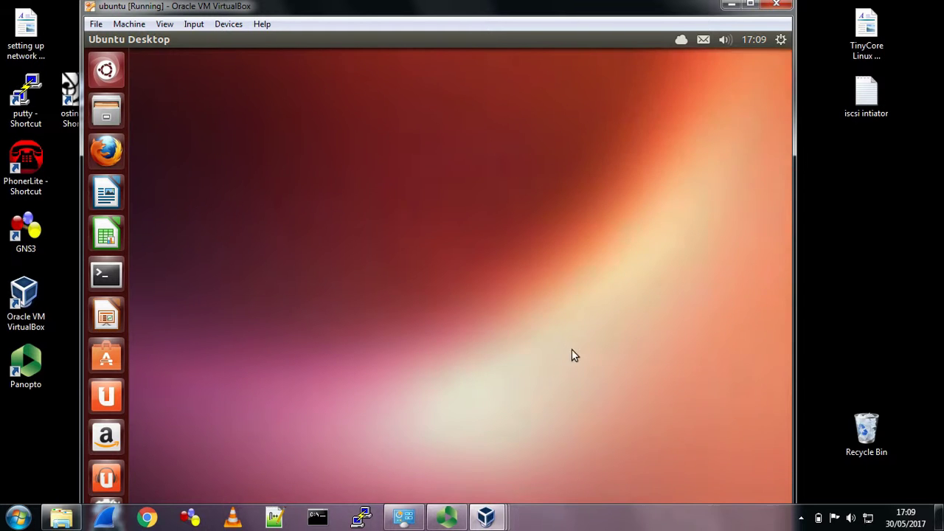
click(781, 42)
click(665, 203)
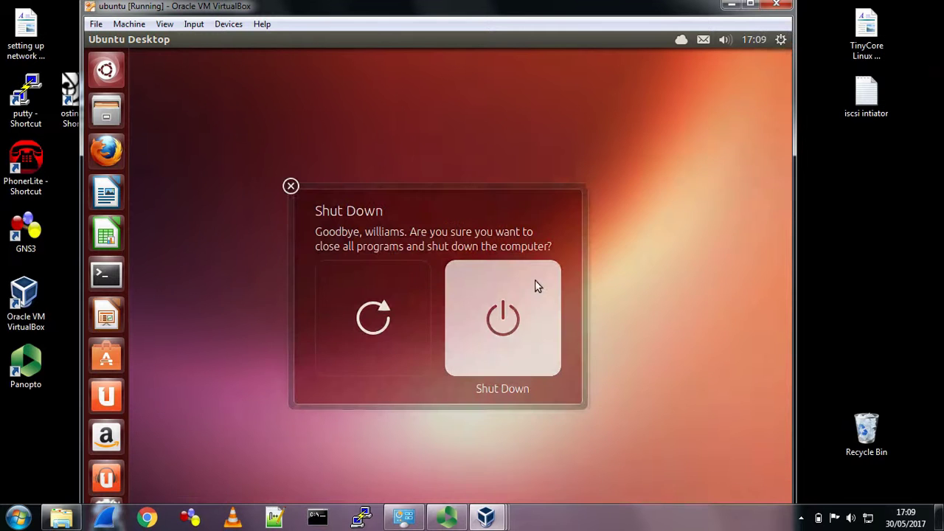
click(528, 317)
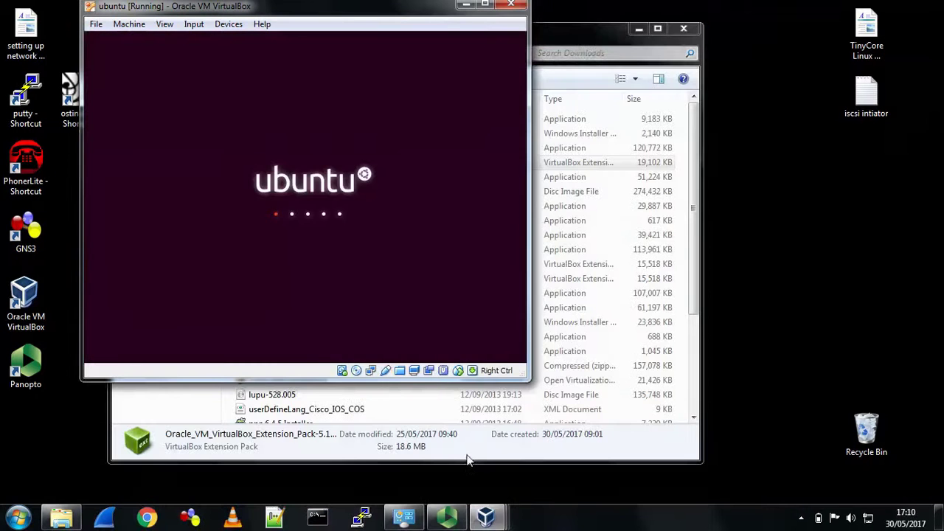
- Bring the Ubuntu14 window forward, centre it, and review its session information
mouse_move(481, 514)
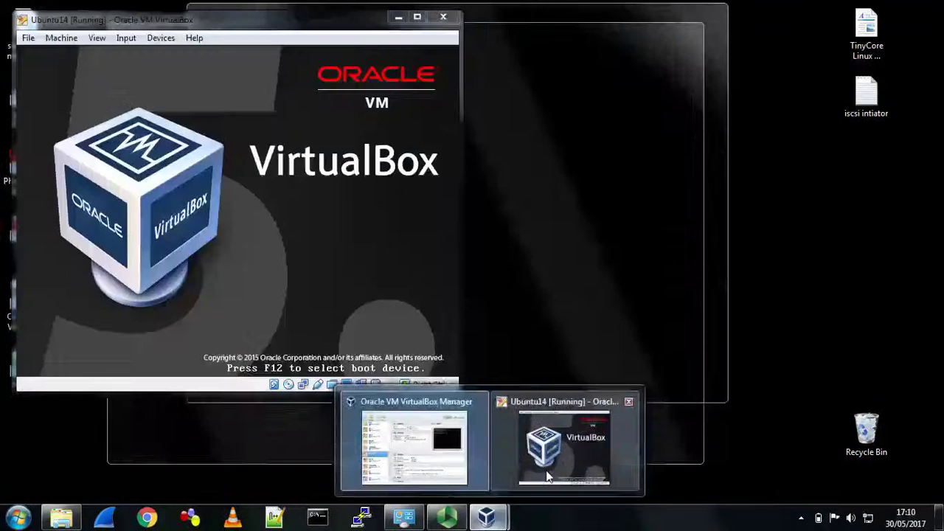
click(546, 464)
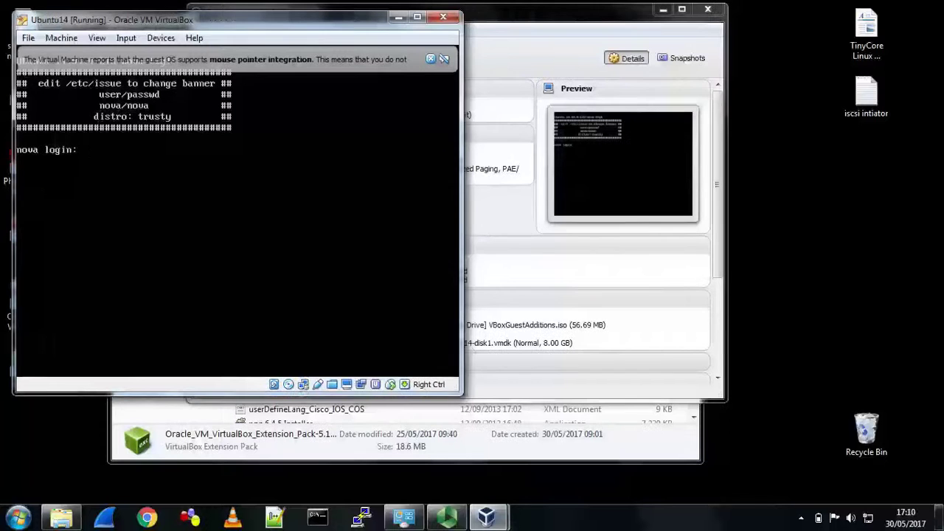
text(va)
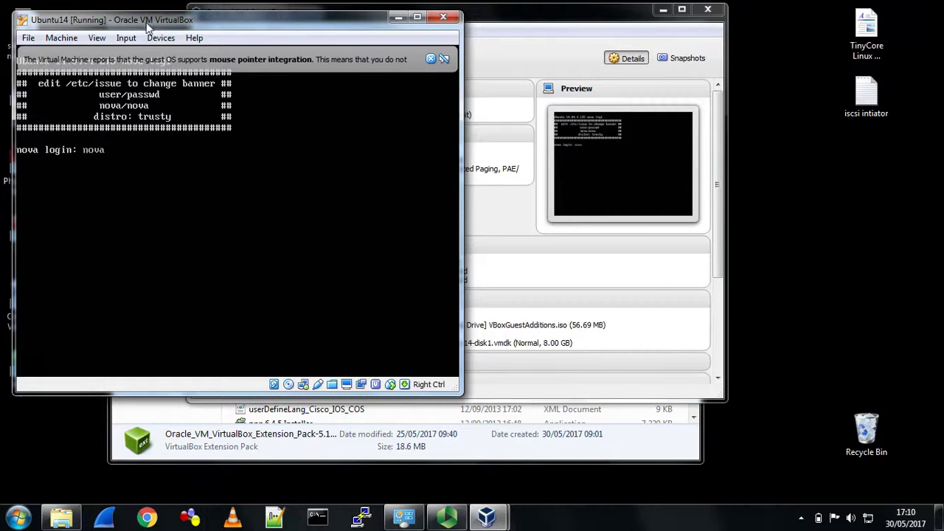
drag(148, 22, 331, 64)
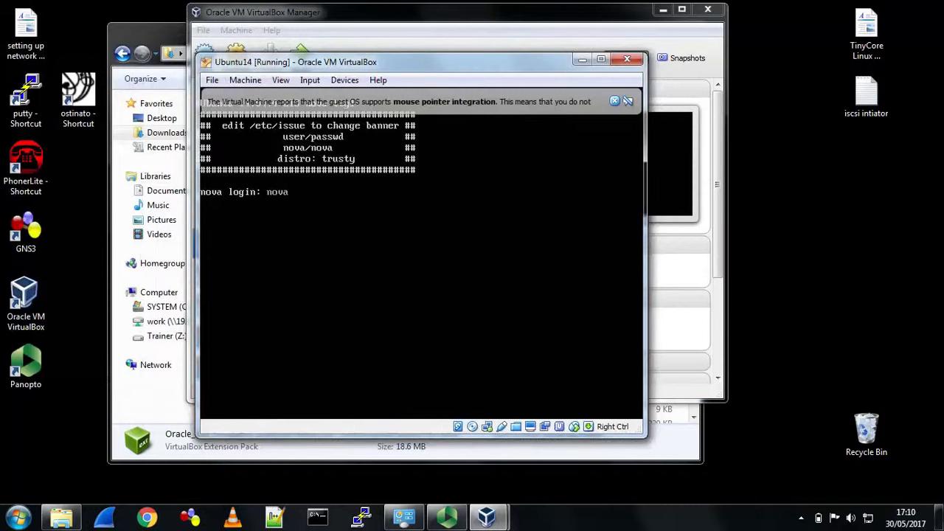
click(263, 80)
click(270, 134)
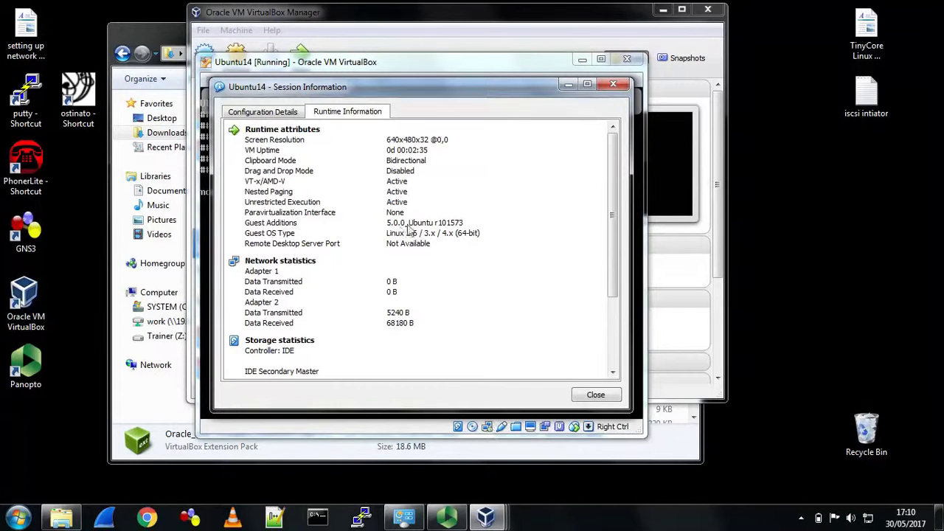
click(613, 395)
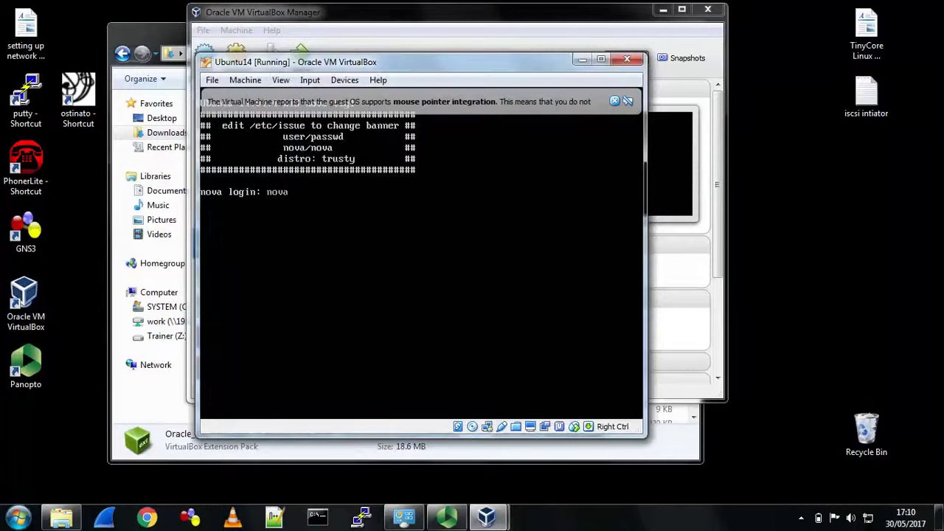
- Log in to Ubuntu14 and run ls /opt, showing VBoxGuestAdditions-5.1.22
key(Return)
key(Return)
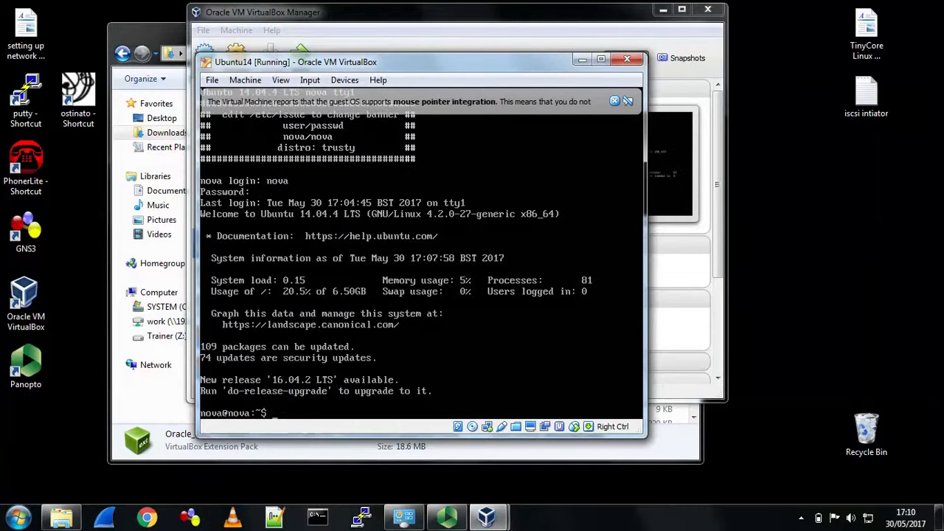
key(Return)
key(Return)
key(Return)
key(Return)
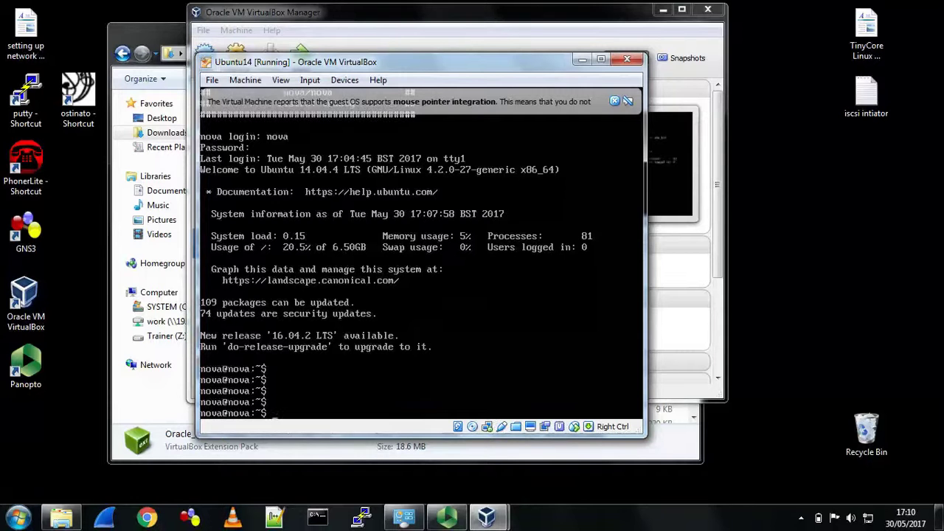
text(ls /opt)
key(Return)
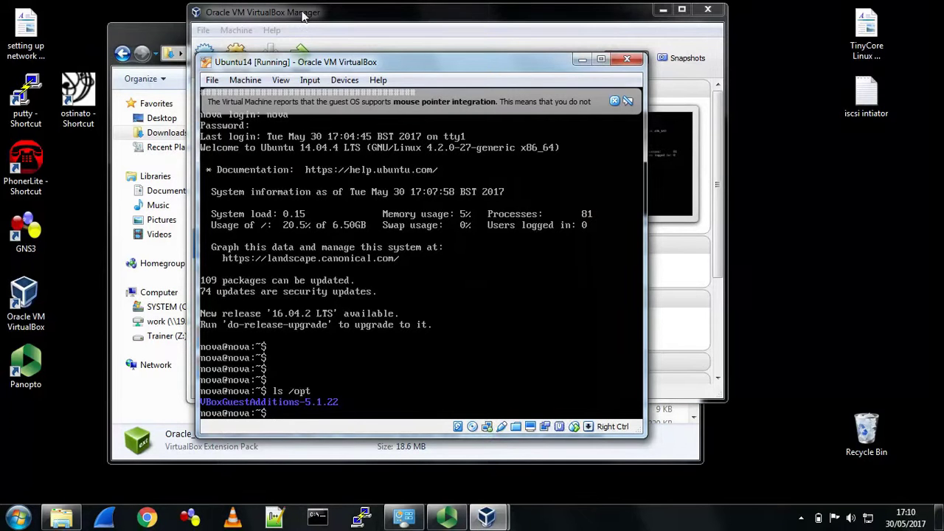
click(615, 101)
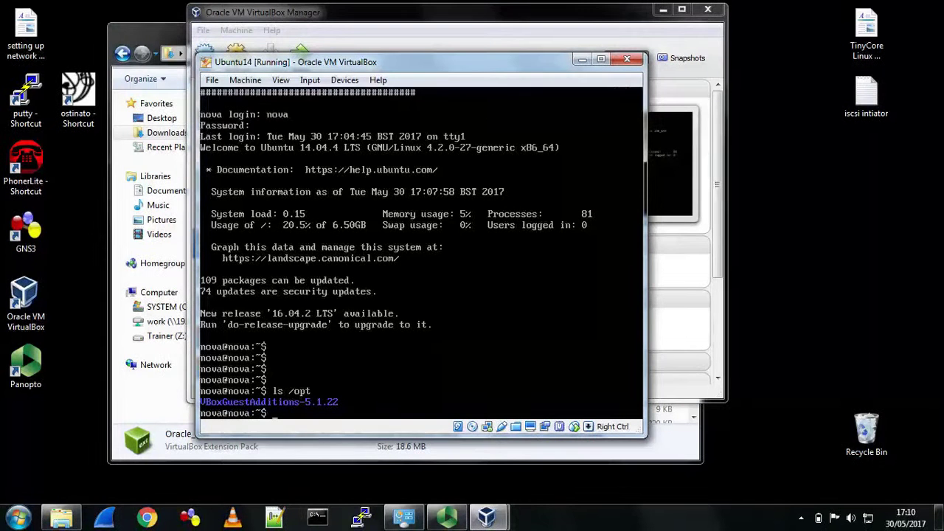
- Check the running Ubuntu14 machine's session information
click(245, 79)
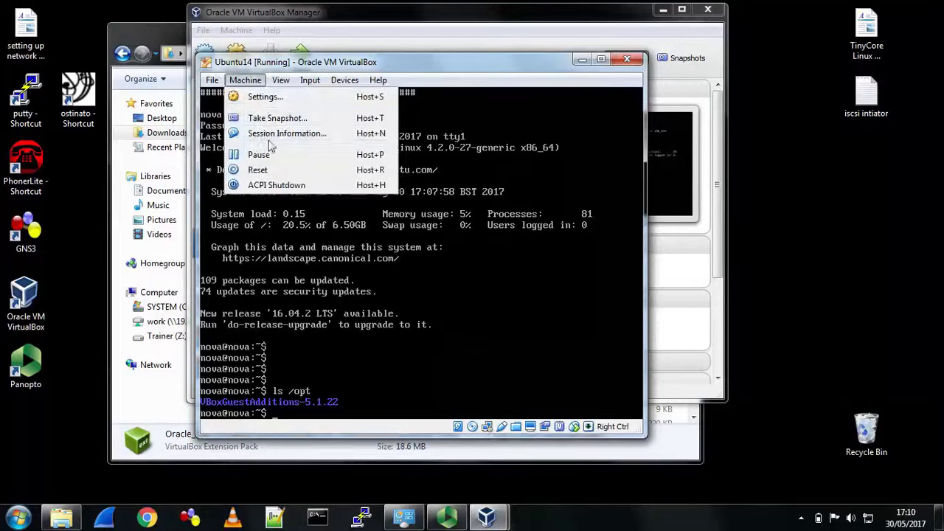
click(288, 144)
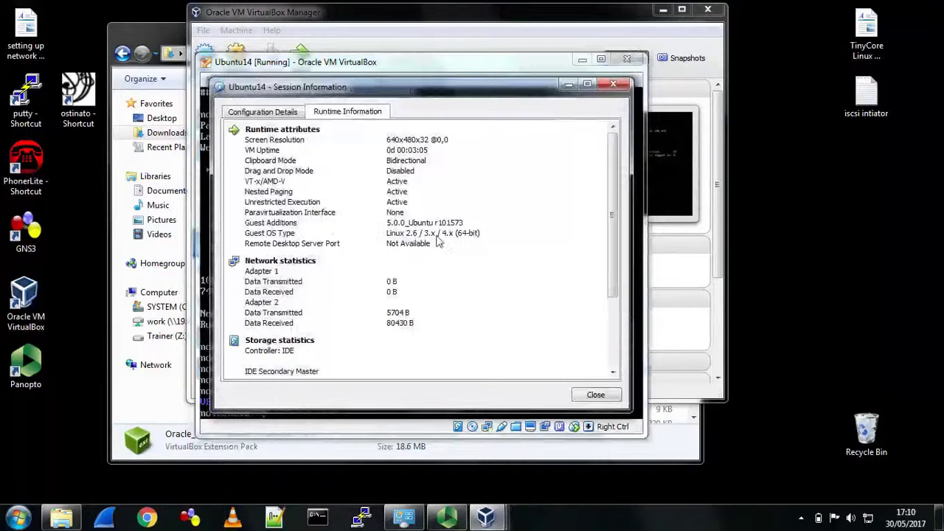
click(596, 394)
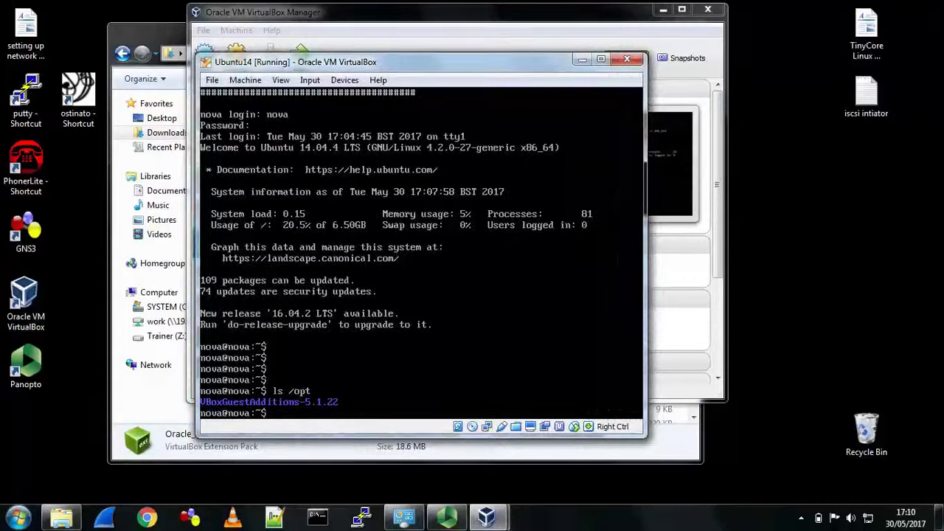
- Halt Ubuntu14 with sudo shutdown -h now, entering the sudo password
key(Return)
key(Return)
key(Return)
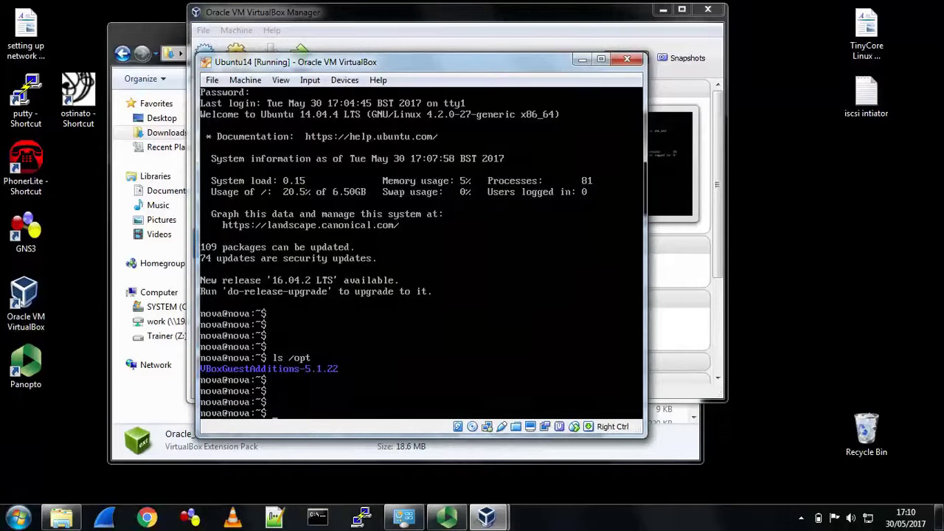
text(su)
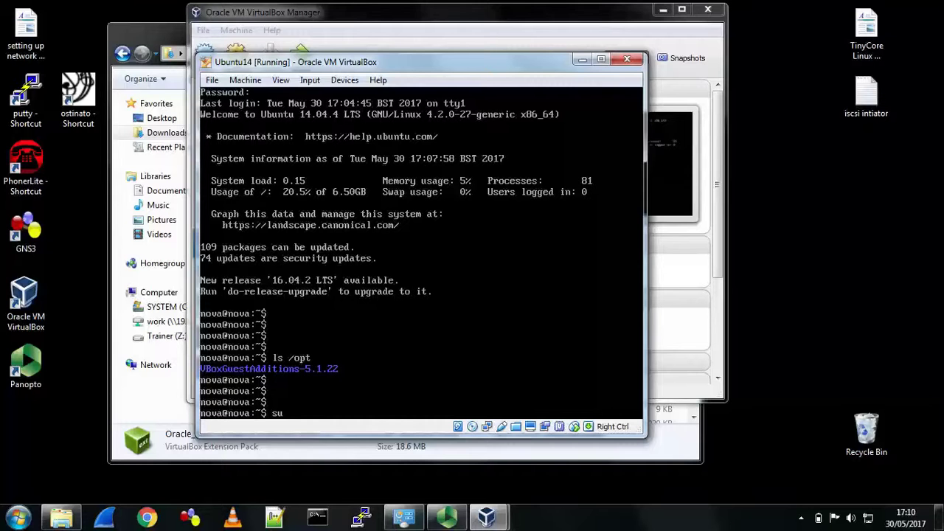
text(do shuto)
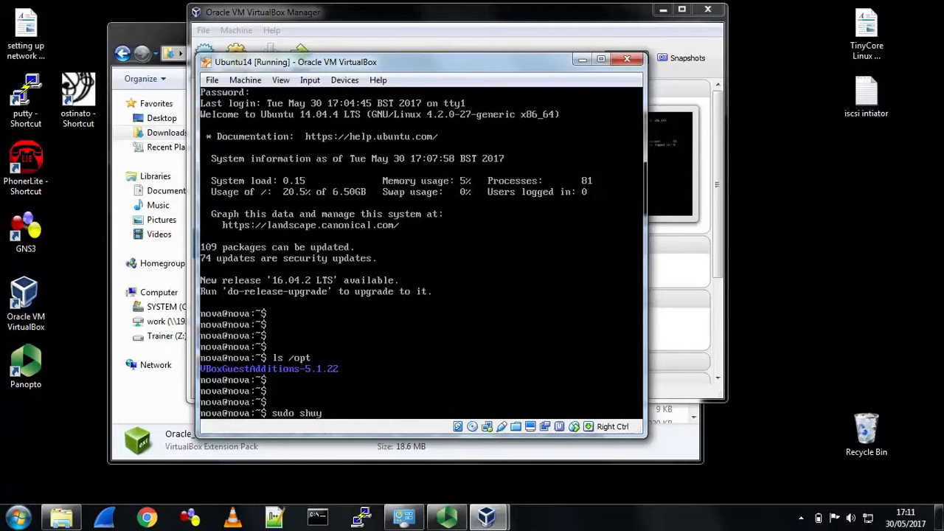
text(down -h now)
key(Return)
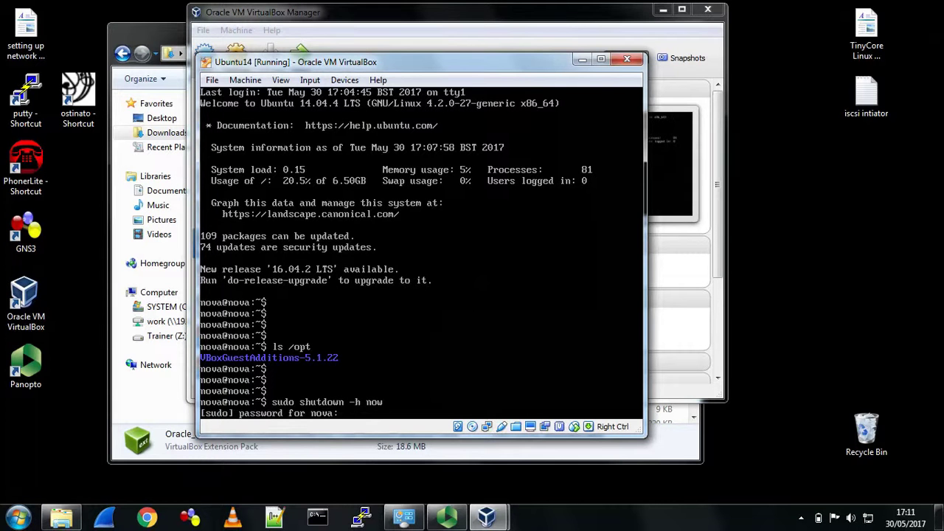
key(Return)
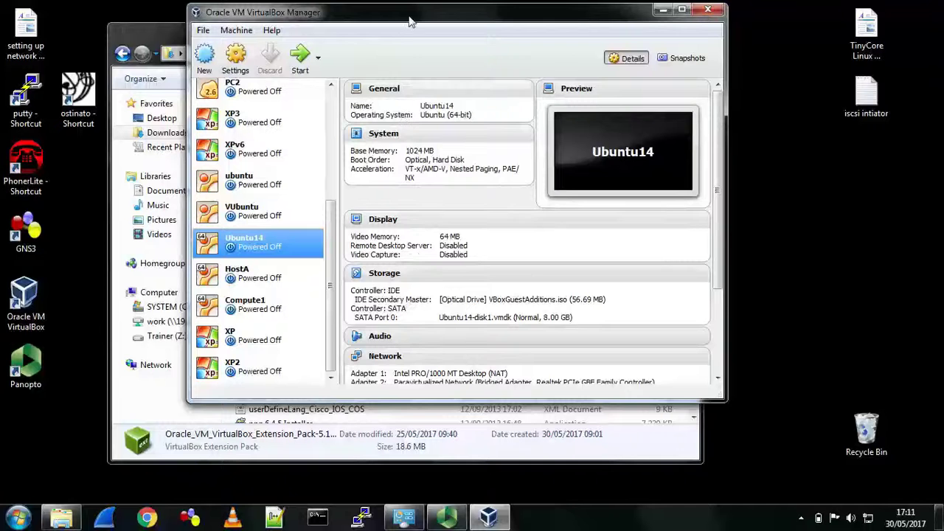
- Minimize VirtualBox Manager, select GNS3-1.5.3-all-in-one in Downloads, and bring up the Start menu
drag(407, 17, 279, 35)
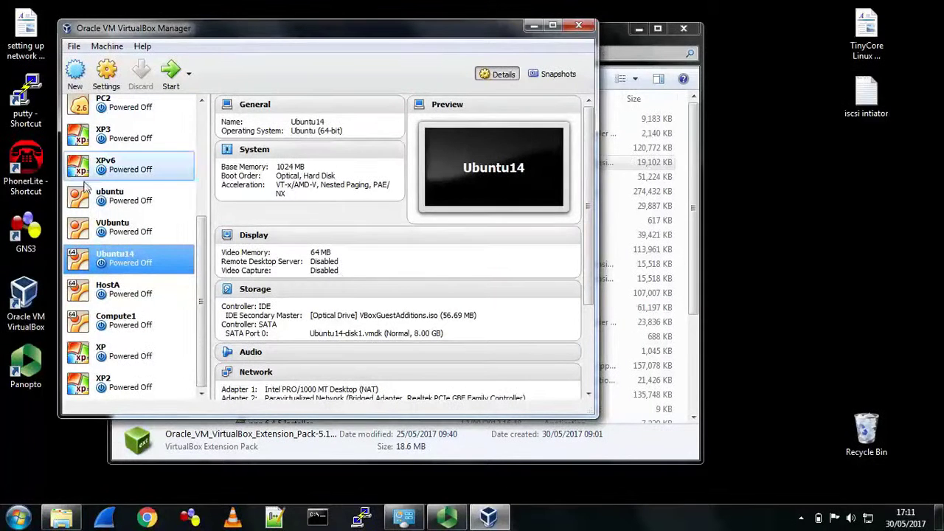
click(534, 26)
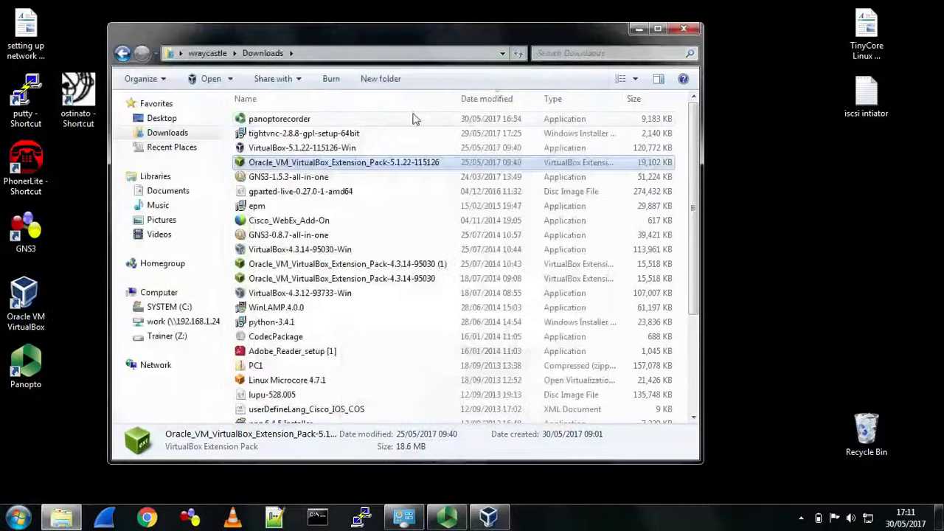
click(295, 177)
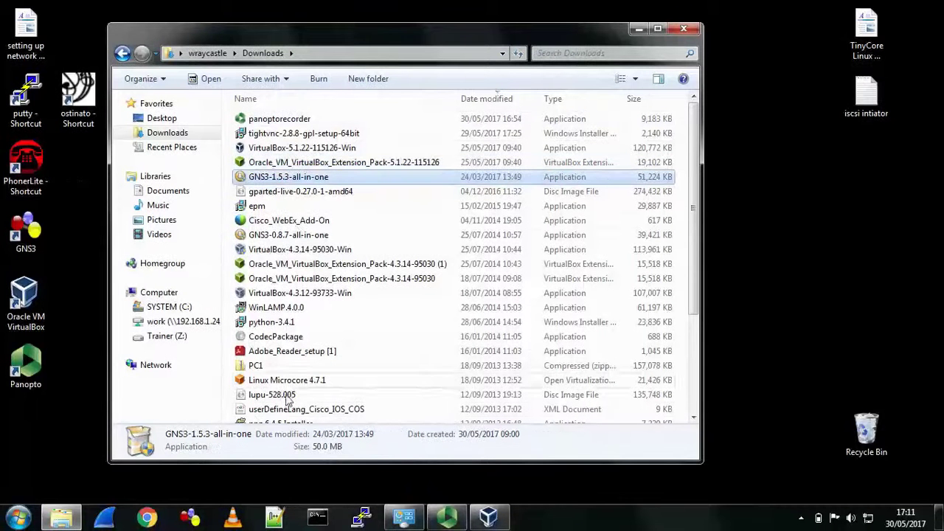
click(18, 516)
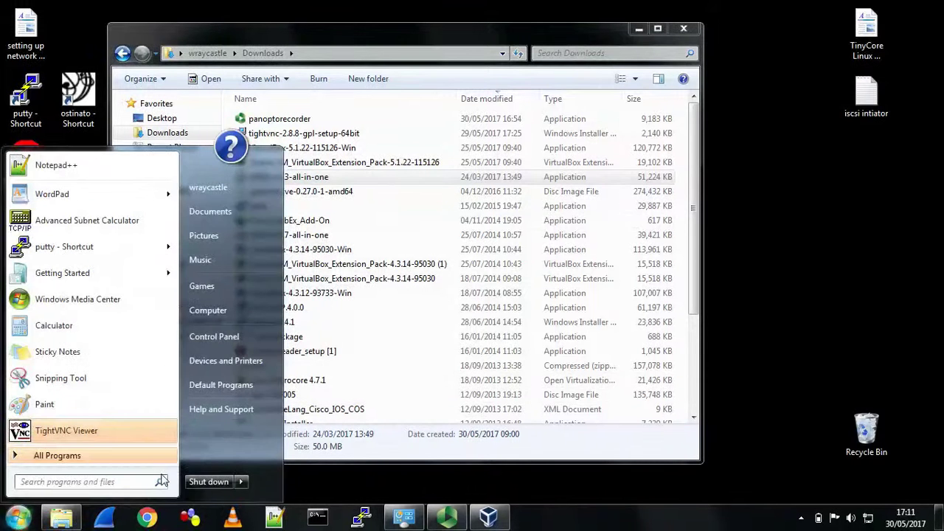
- Uninstall GNS3 0.8.5 through Control Panel's Programs and Features, then minimize that window
click(214, 336)
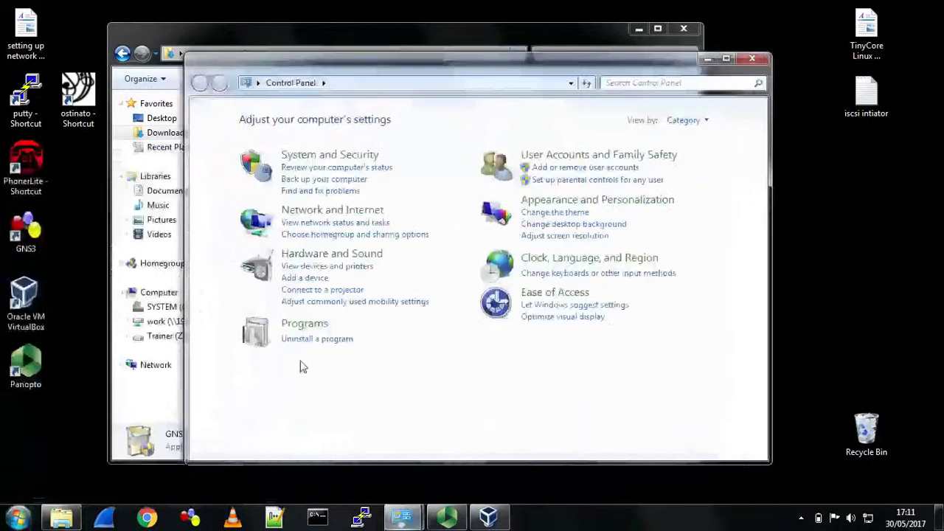
click(323, 342)
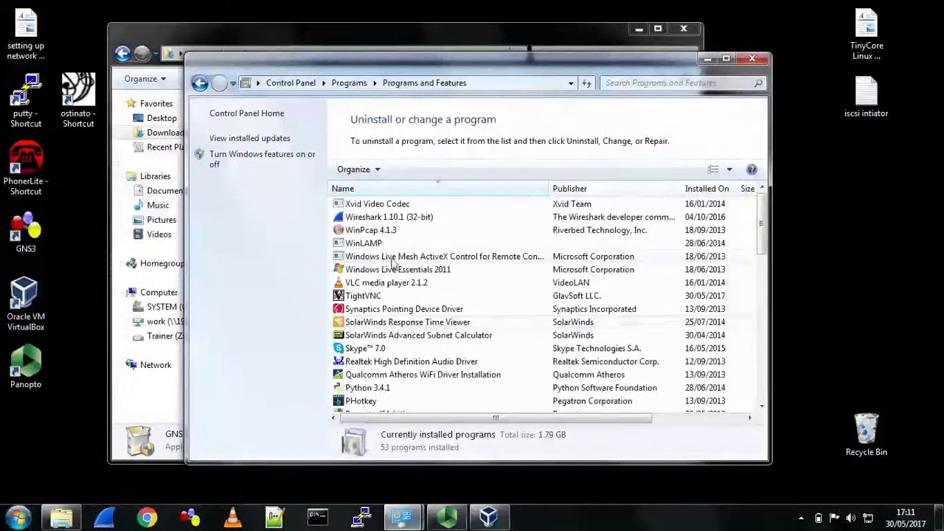
click(390, 194)
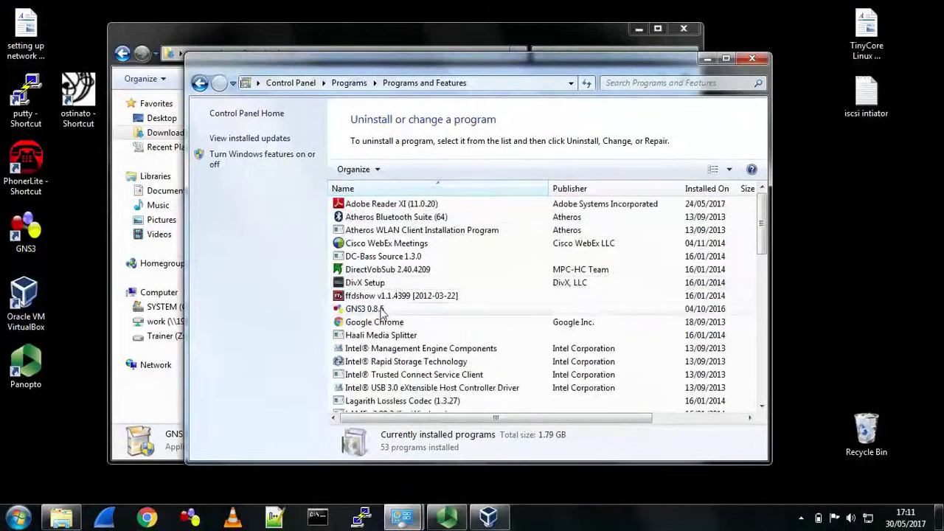
click(380, 310)
double_click(382, 310)
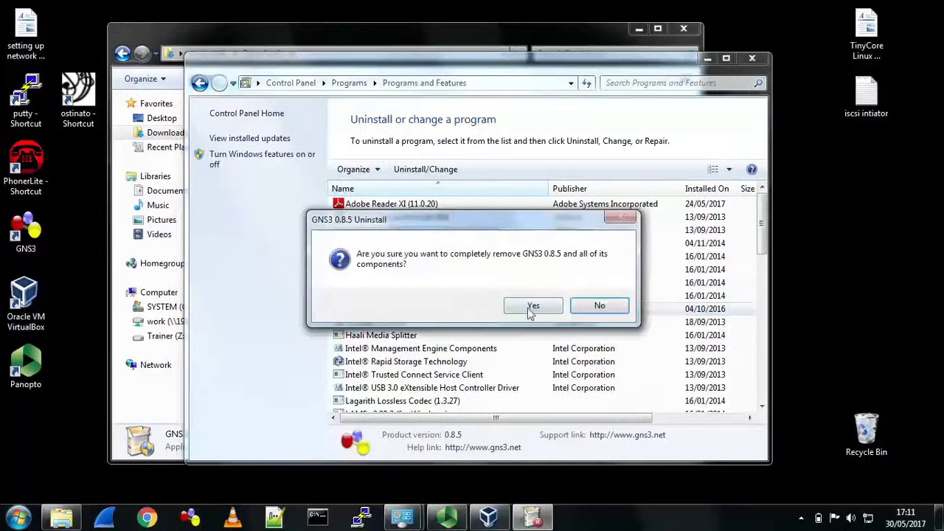
click(534, 306)
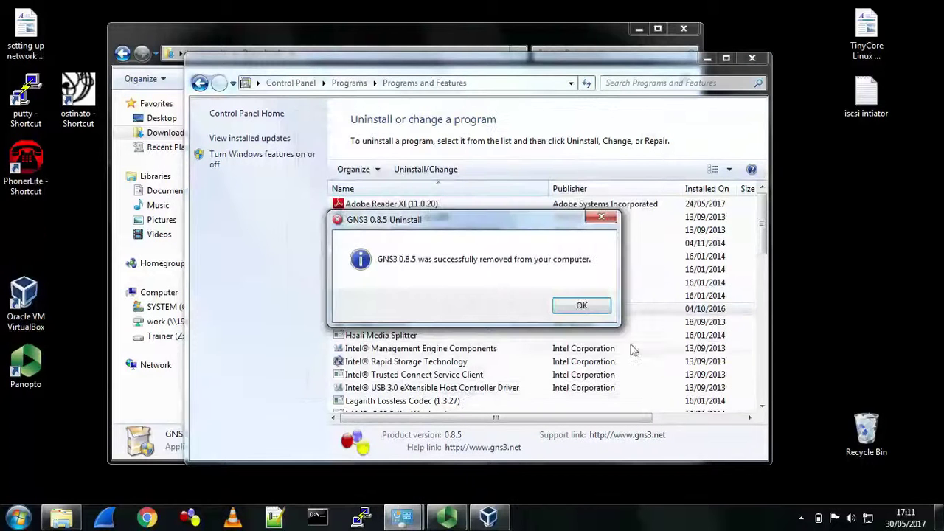
click(581, 306)
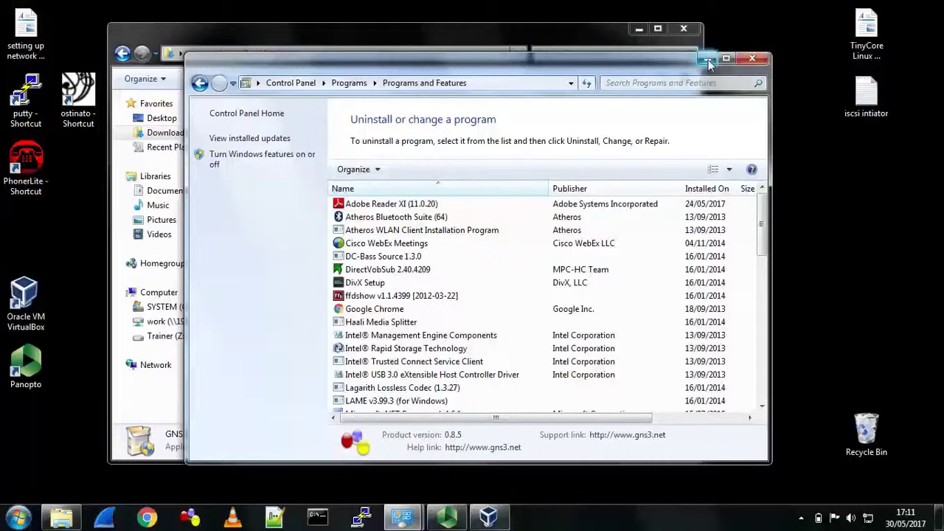
click(707, 59)
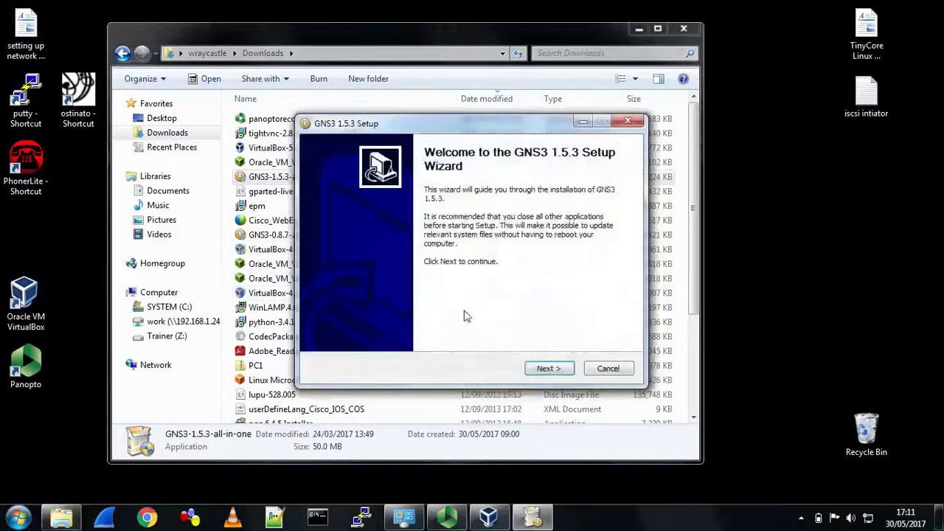
- Install GNS3 1.5.3 to the default folder without WinPCAP 4.1.3, Wireshark 2.2.1 or SolarWinds Response
click(547, 369)
click(547, 369)
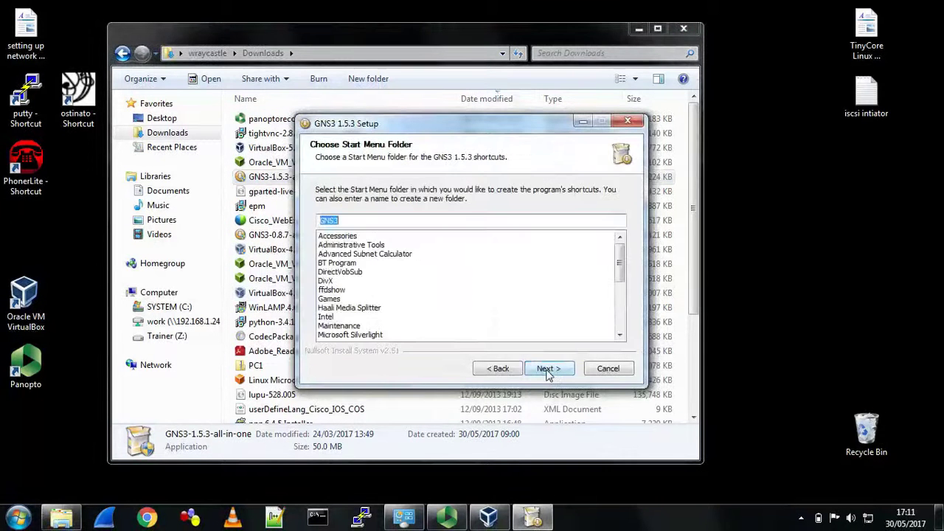
click(548, 370)
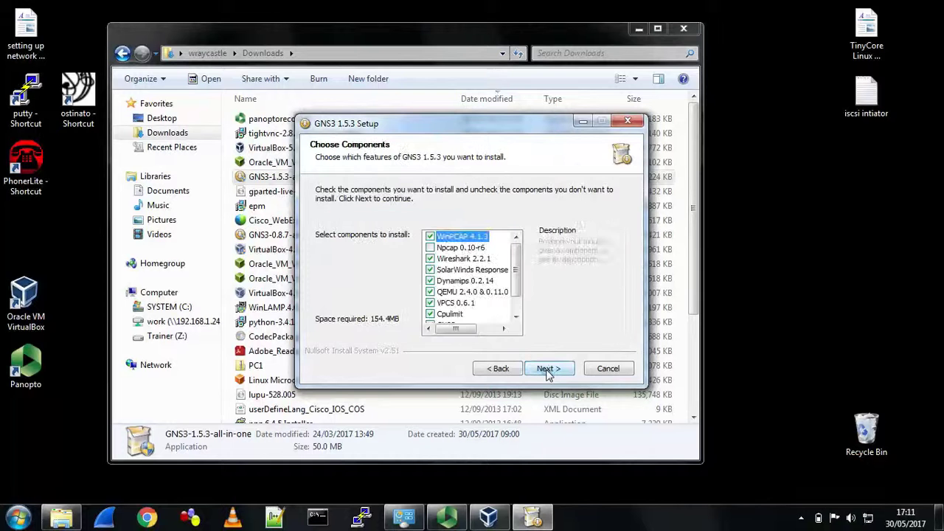
click(429, 236)
click(430, 259)
click(431, 269)
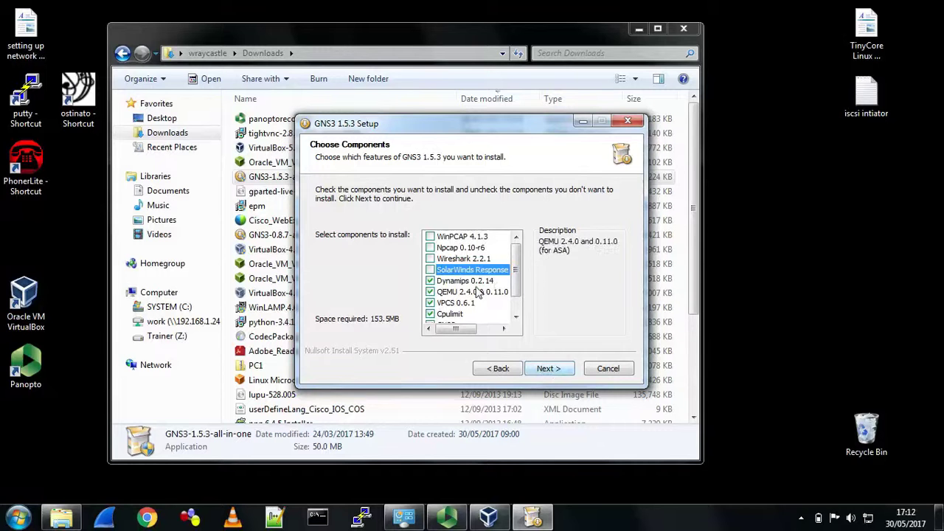
click(542, 370)
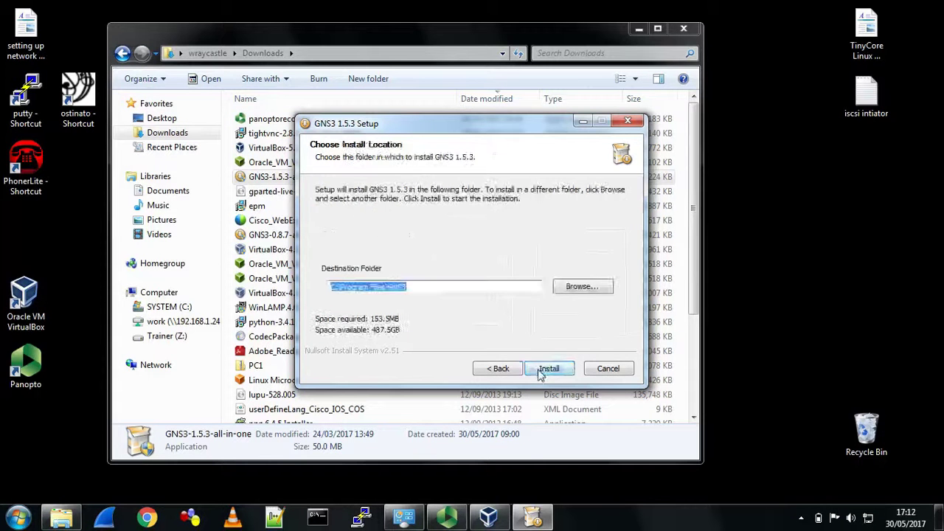
click(550, 373)
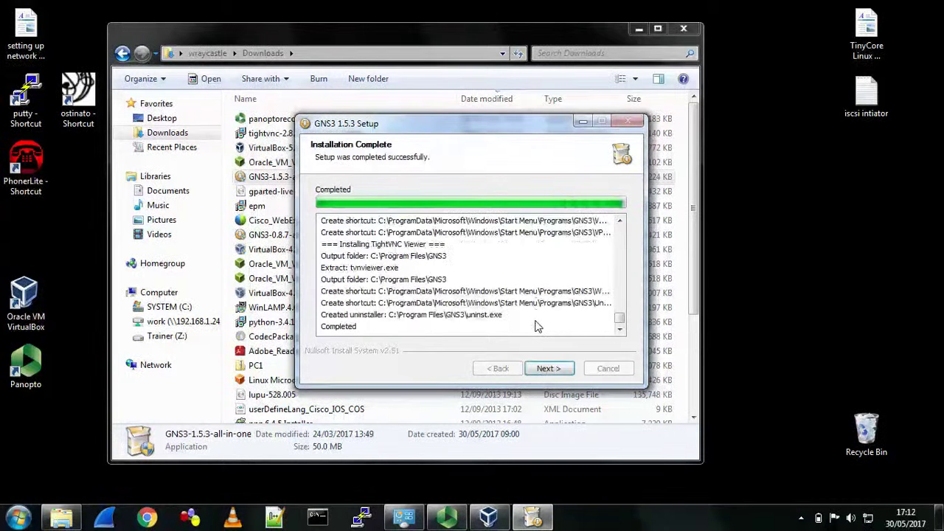
- Decline the free Solarwinds Standard Toolset licence and finish the setup wizard
click(546, 368)
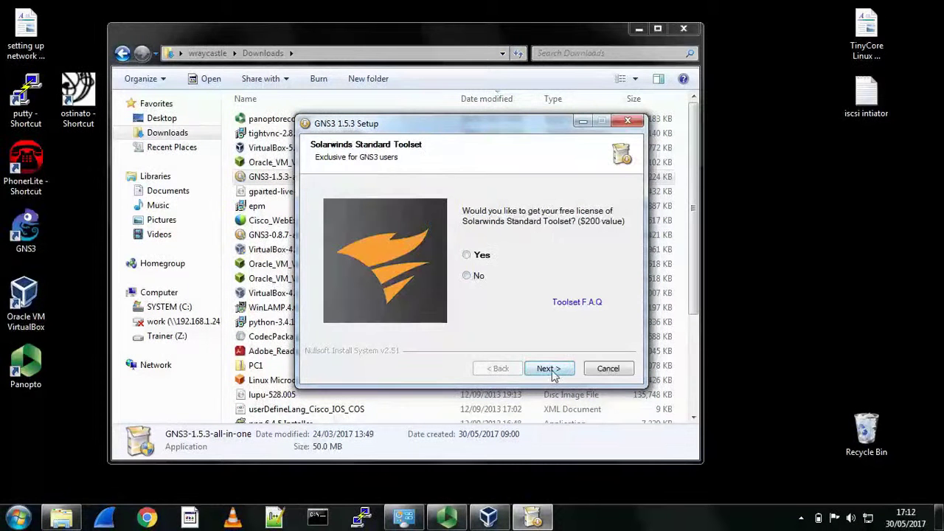
click(475, 277)
click(547, 368)
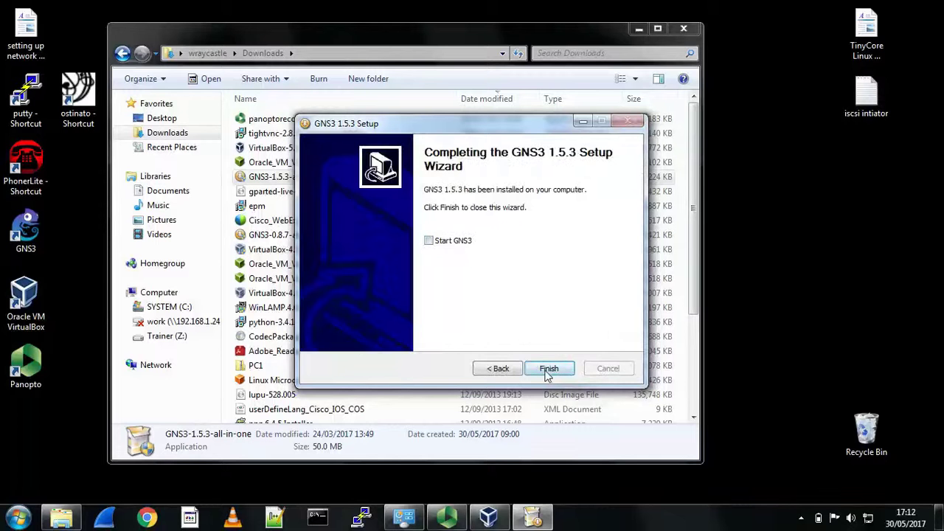
click(548, 369)
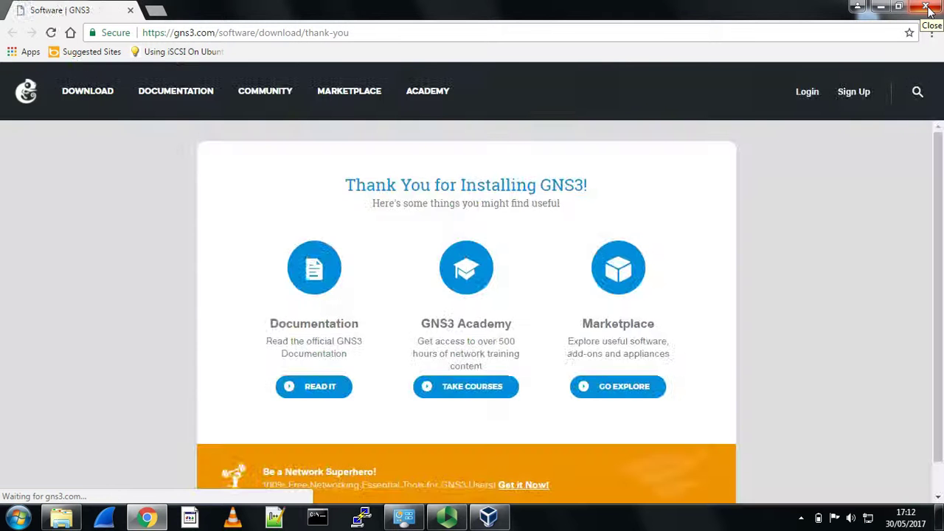
- Set the GNS3 desktop shortcut to always run as administrator and launch GNS3 from it
click(928, 9)
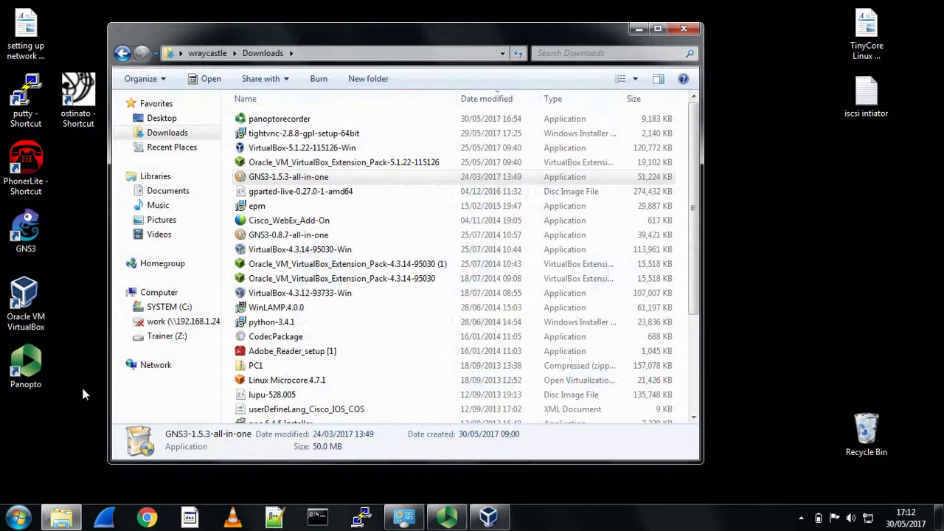
click(639, 28)
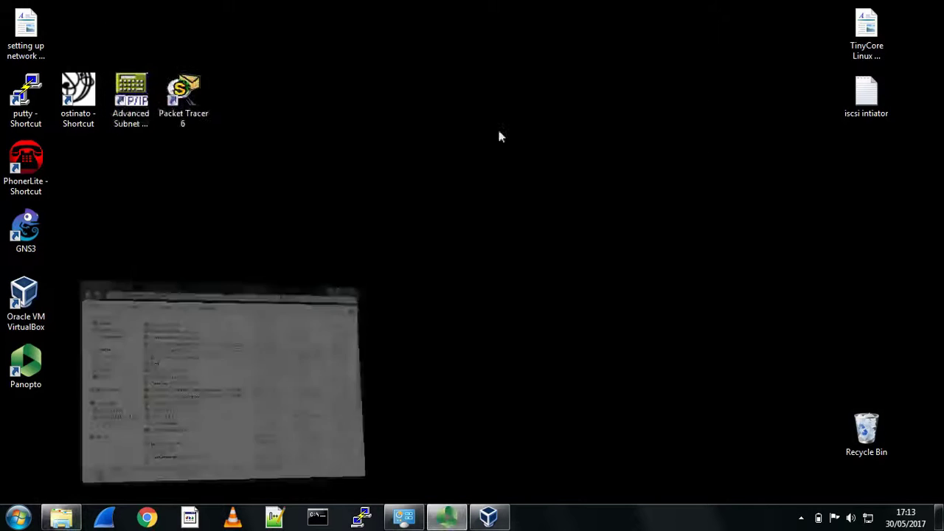
right_click(37, 235)
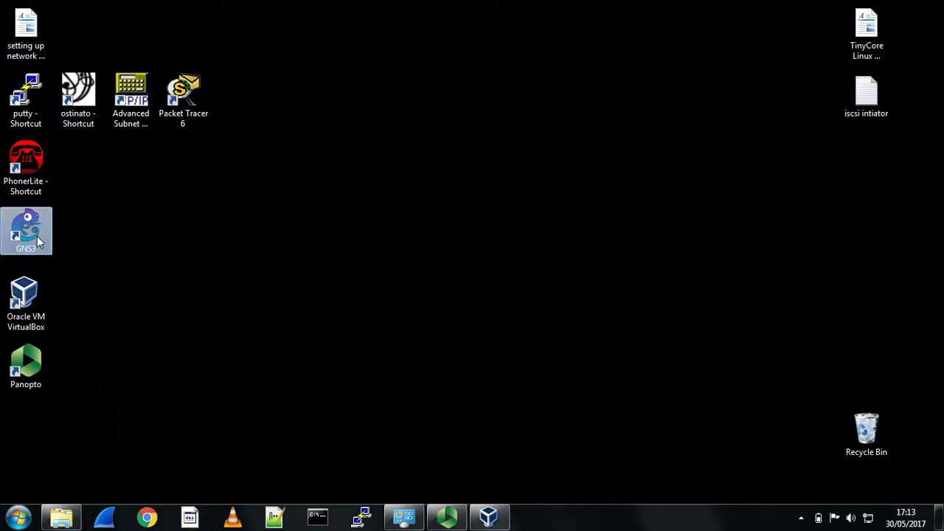
click(79, 493)
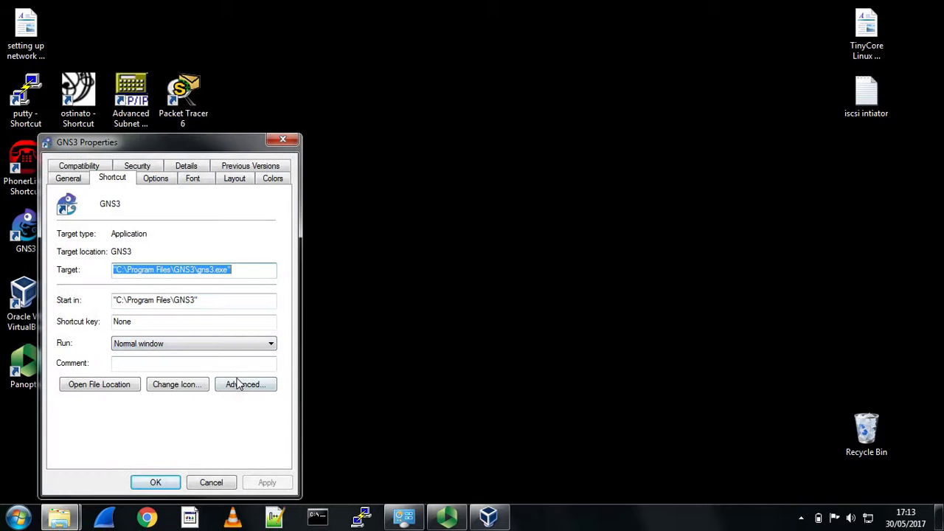
click(239, 386)
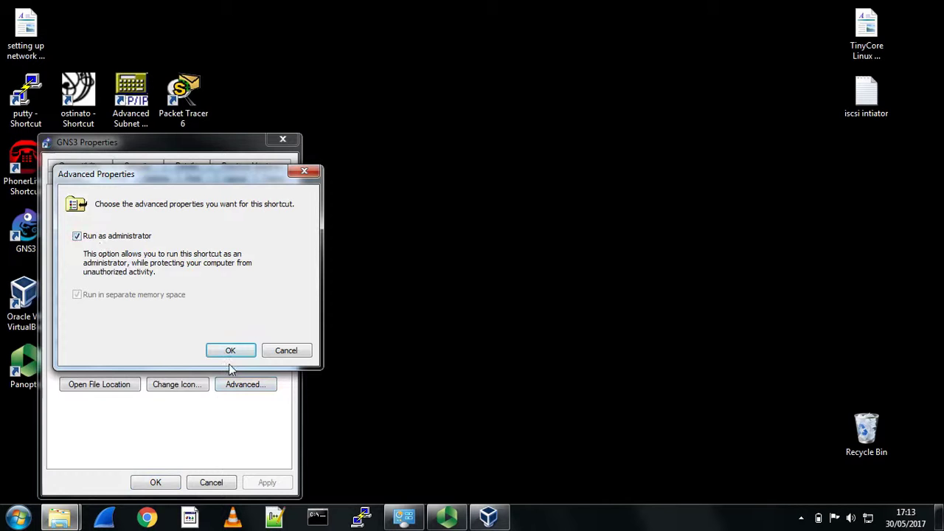
click(231, 351)
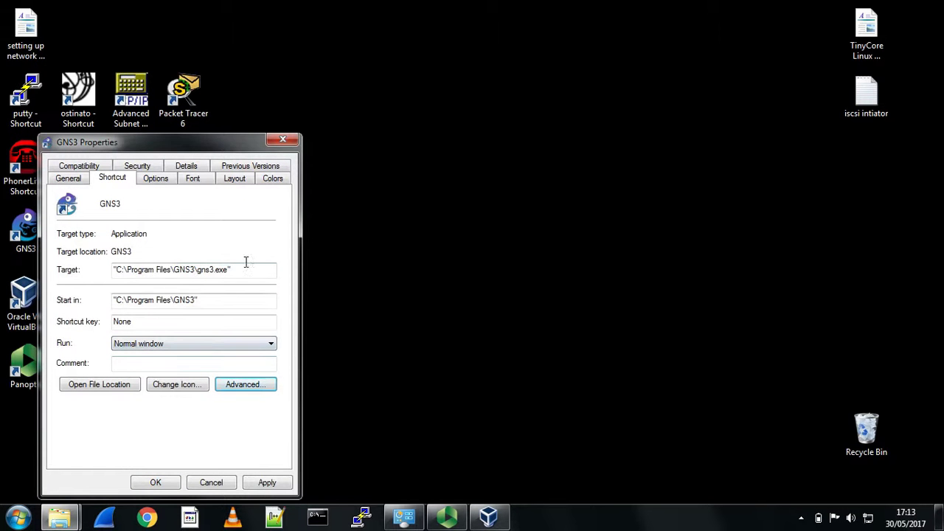
click(267, 482)
click(156, 482)
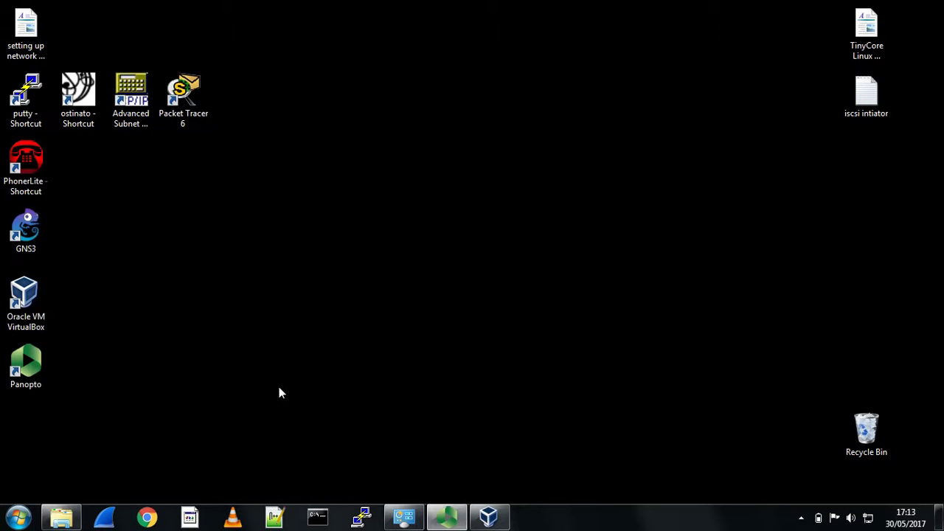
double_click(36, 239)
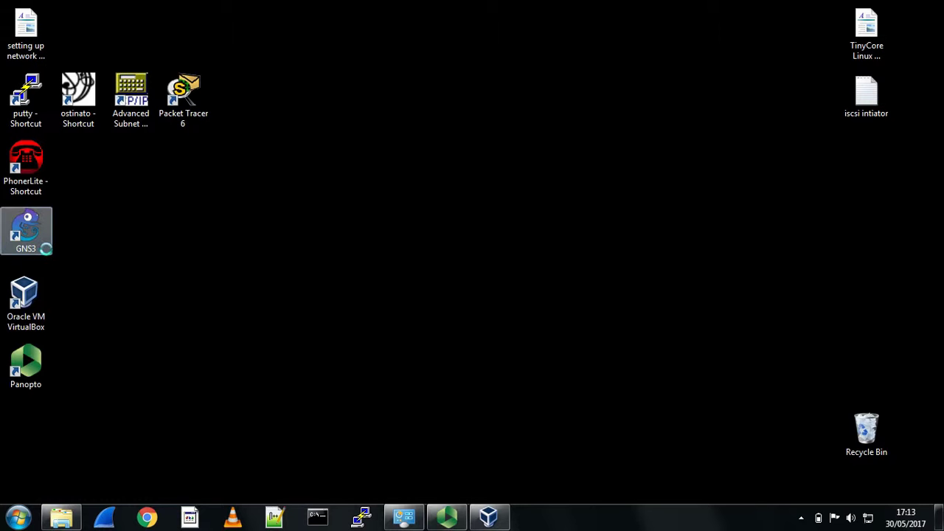
- Re-pin GNS3 to the taskbar and launch it from there
right_click(36, 242)
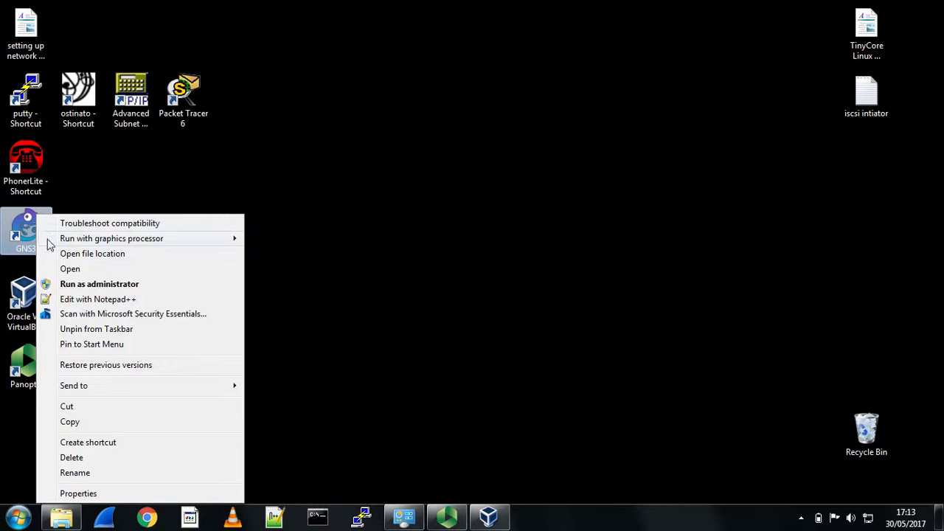
click(74, 329)
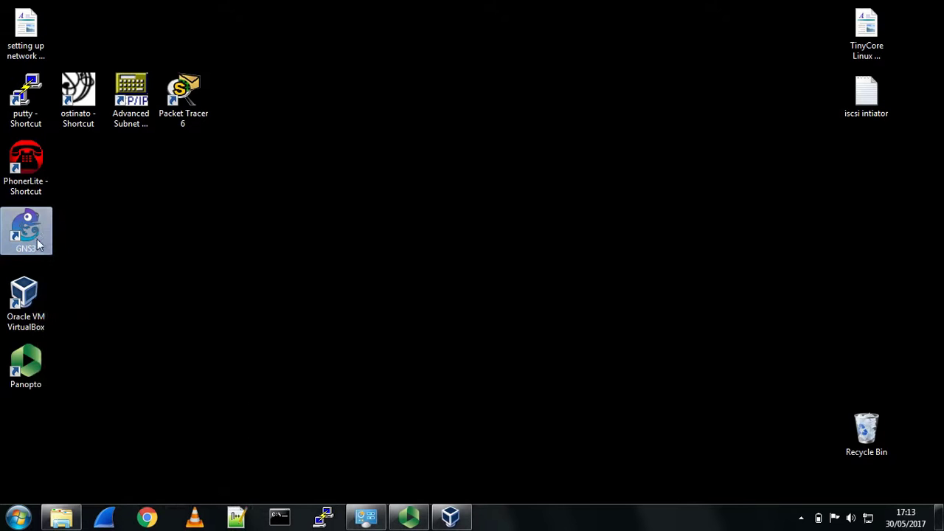
right_click(32, 234)
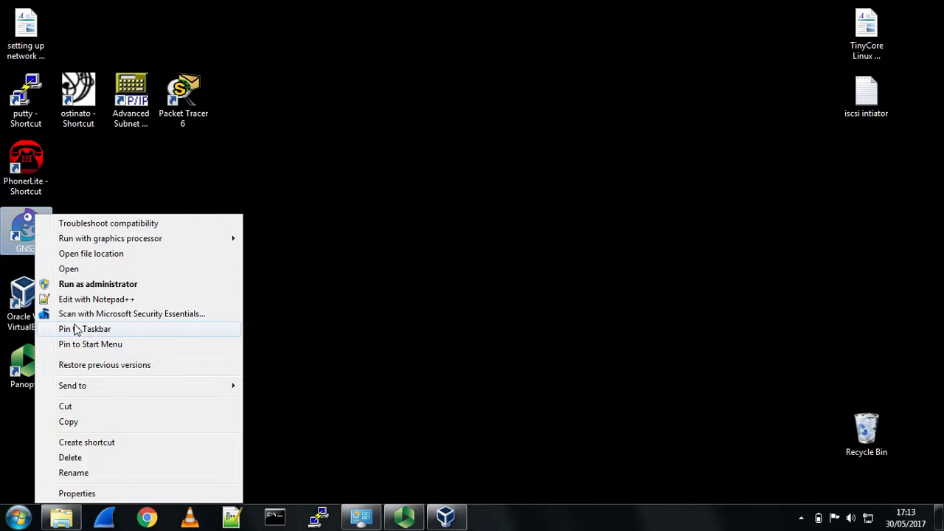
click(82, 327)
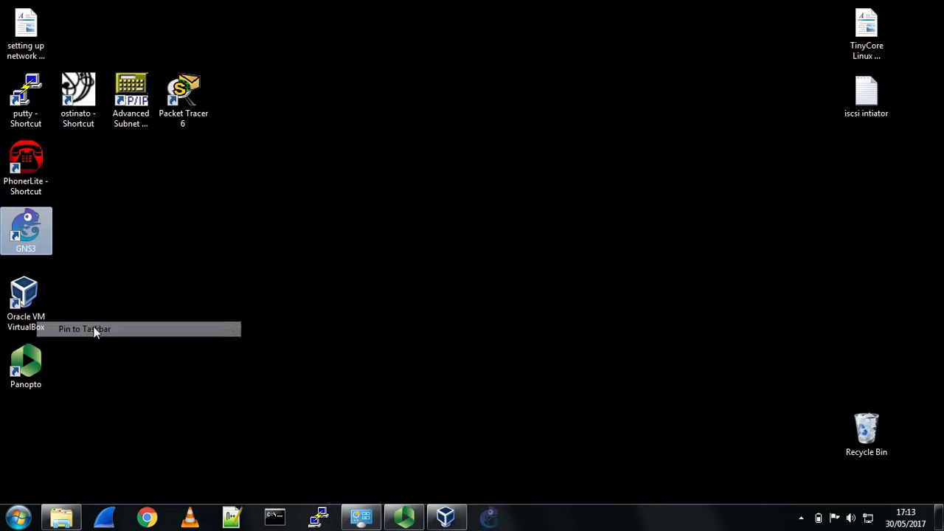
click(491, 518)
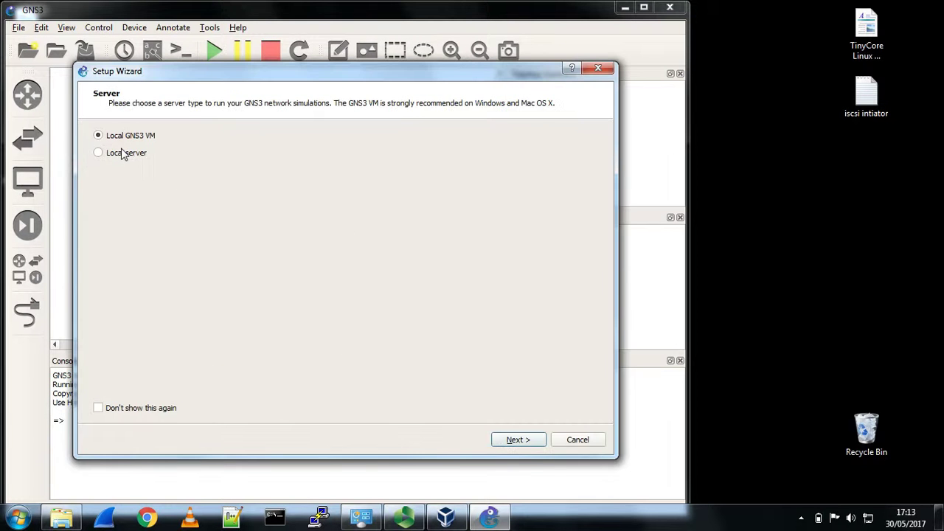
- Finish the setup wizard without adding an IOS router, set not to show again
click(113, 412)
click(518, 439)
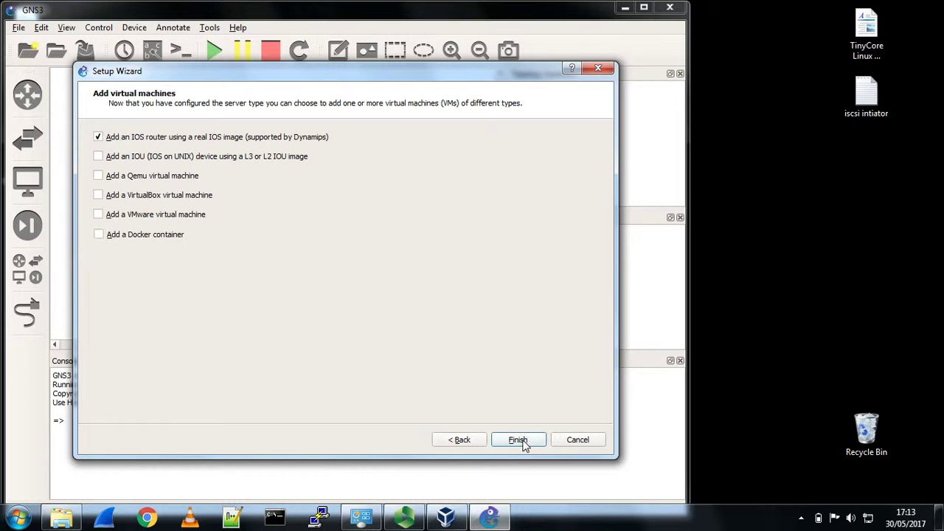
click(100, 138)
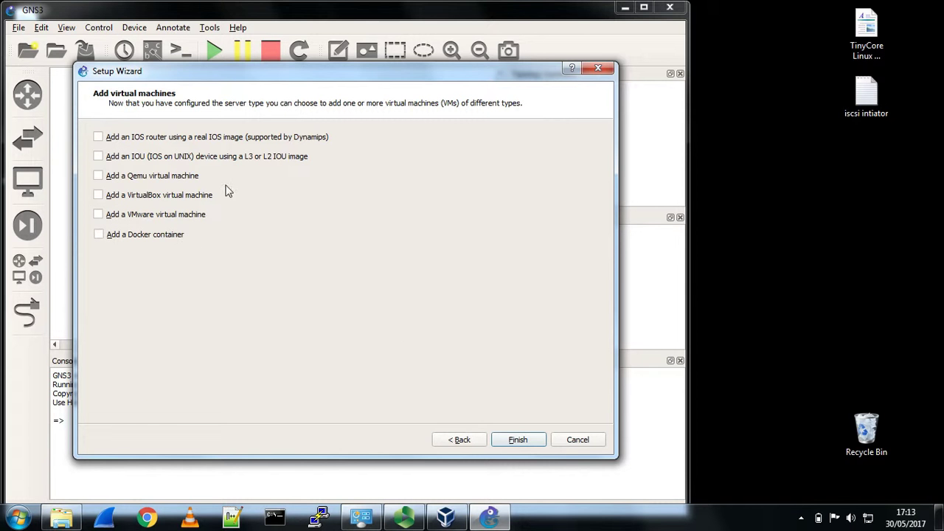
click(511, 440)
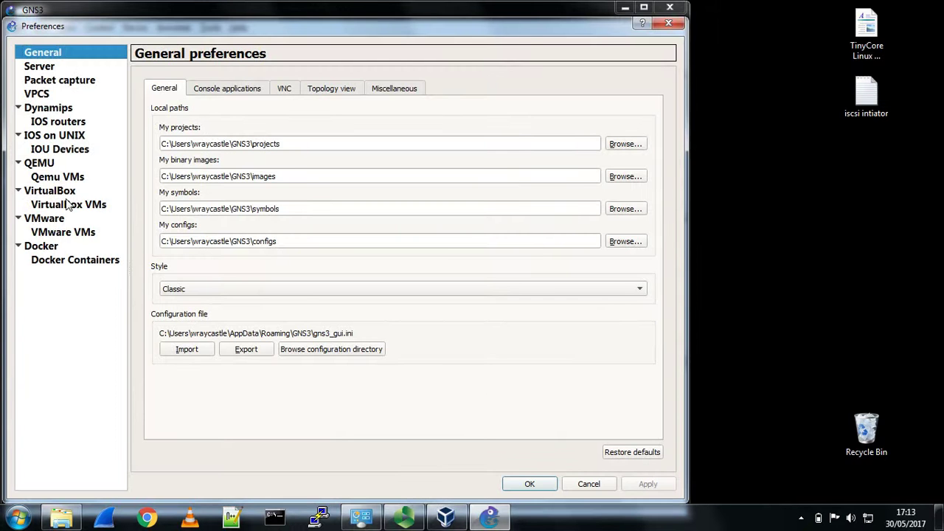
- Browse to the GNS3 Images folder under the user's home folder on C:
drag(152, 25, 205, 18)
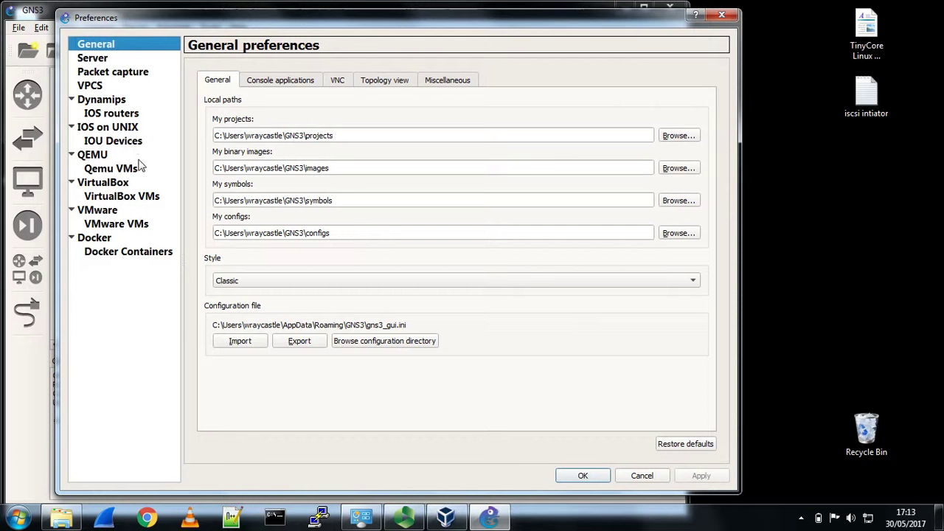
click(63, 518)
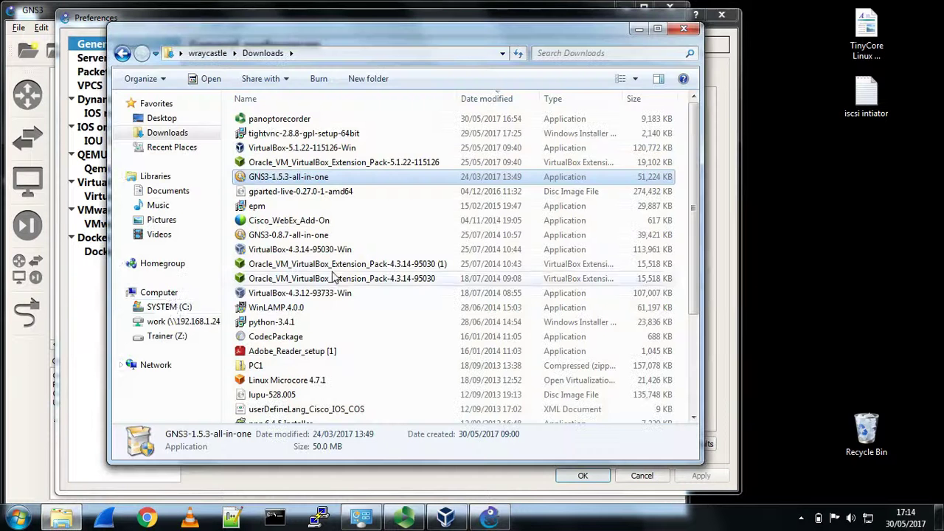
click(189, 307)
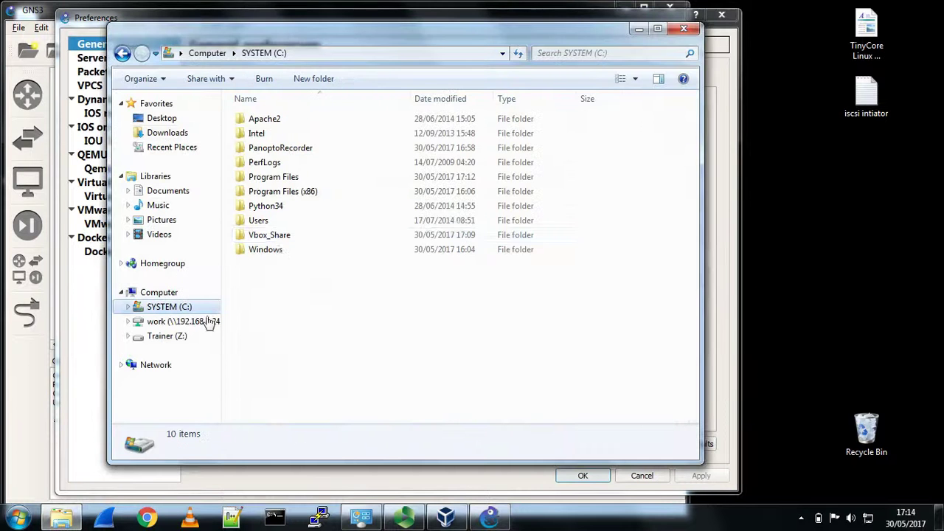
double_click(273, 220)
double_click(264, 155)
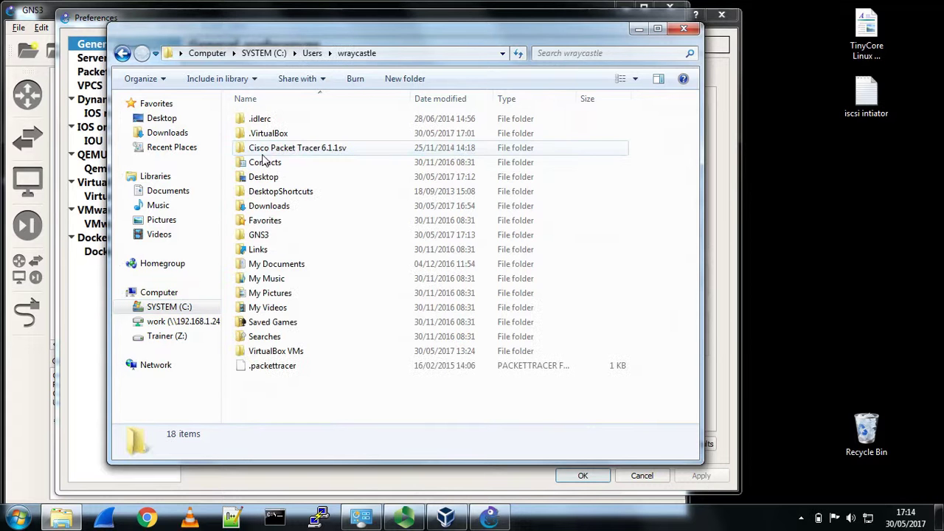
double_click(266, 229)
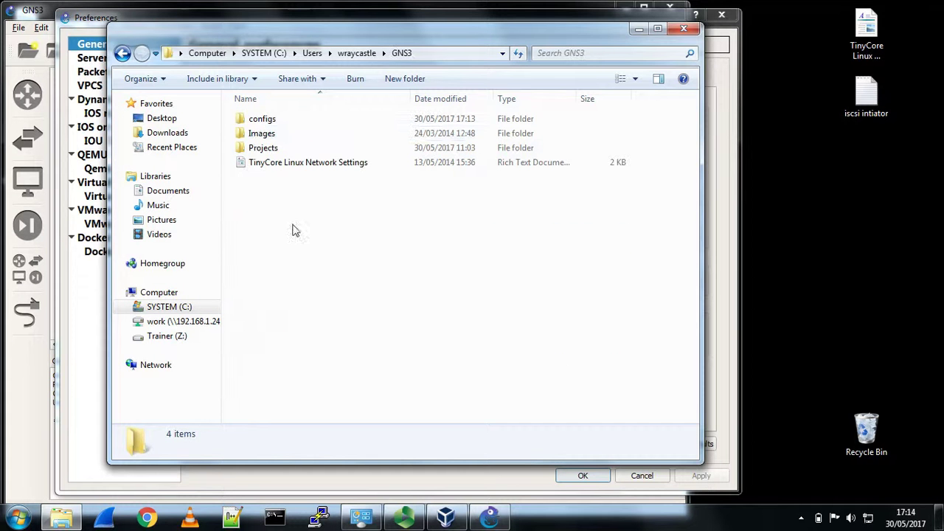
double_click(260, 134)
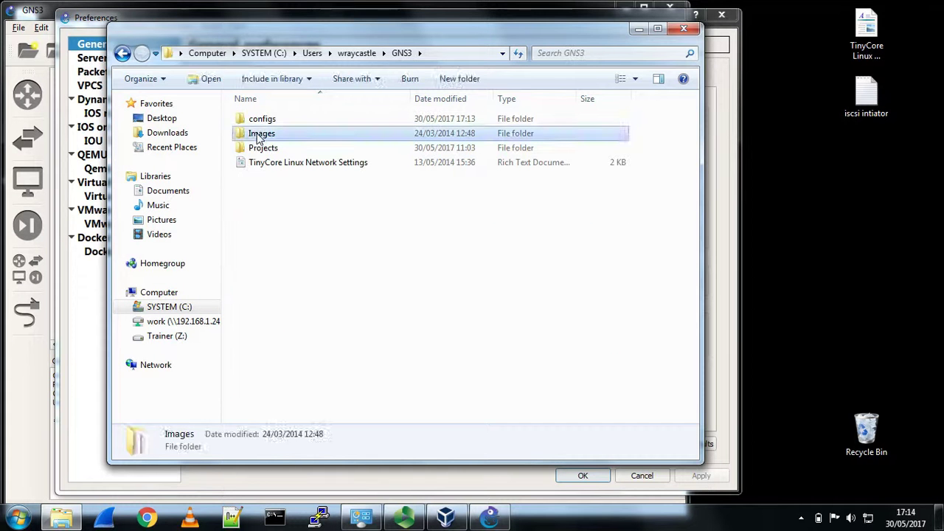
- Create a new folder named IOS inside Images
right_click(290, 329)
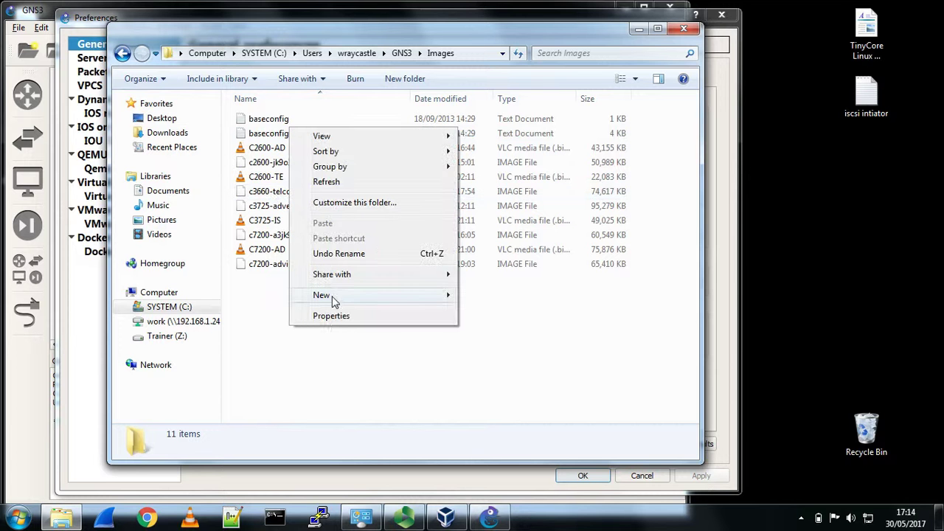
mouse_move(448, 295)
click(517, 298)
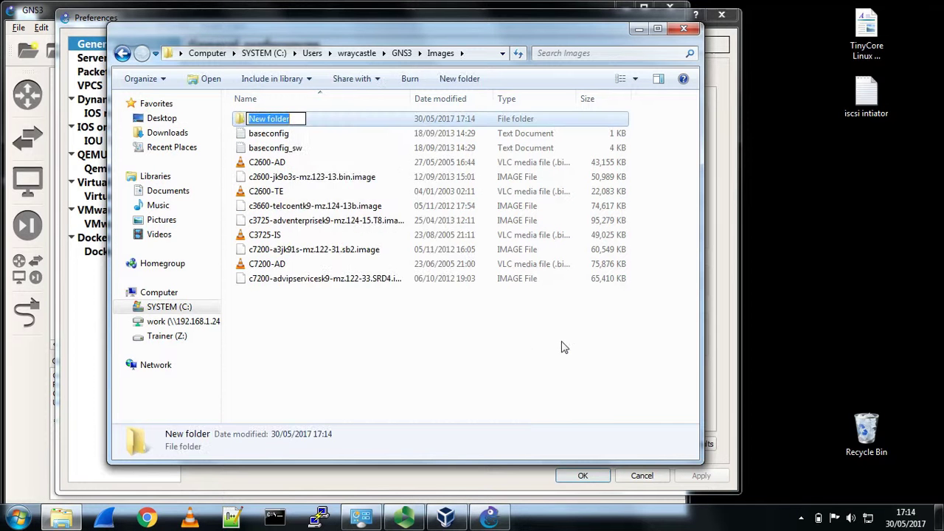
text(IOS)
key(Return)
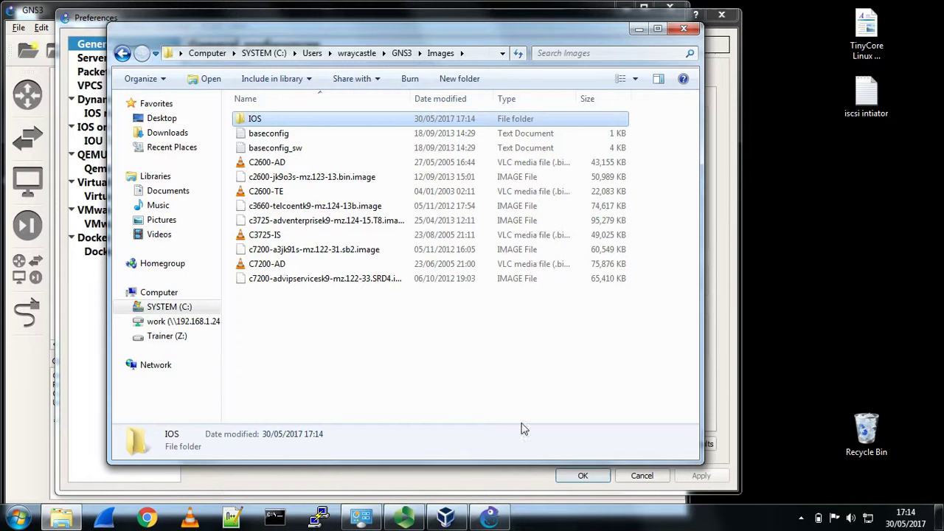
click(395, 342)
- Paste the C2600-TE, C3725-IS and C7200-AD images into the IOS folder and close Explorer
click(280, 166)
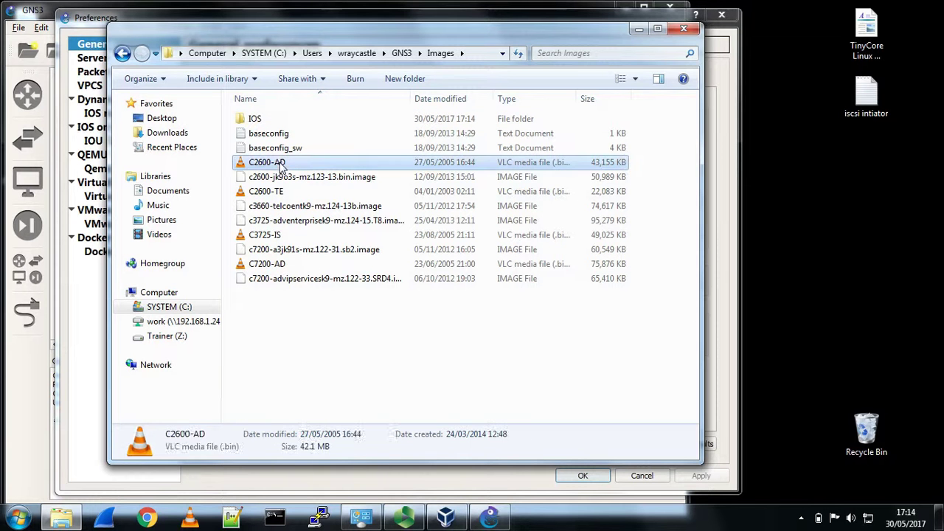
ctrl+click(277, 192)
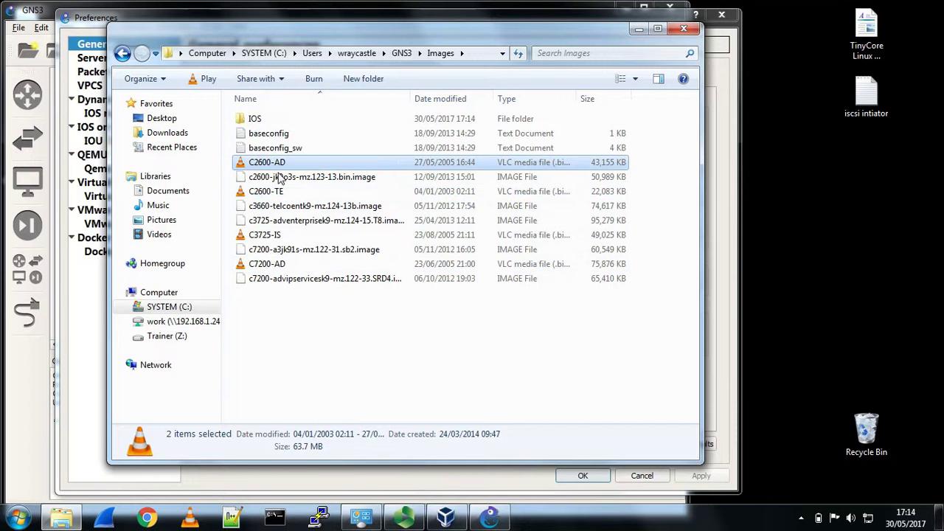
ctrl+click(279, 192)
ctrl+click(280, 192)
ctrl+click(279, 235)
ctrl+click(279, 264)
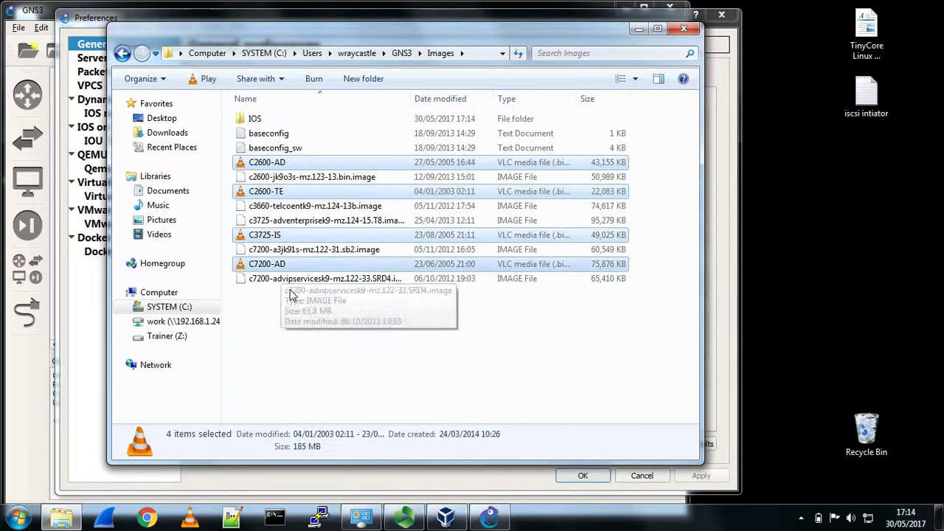
ctrl+click(286, 167)
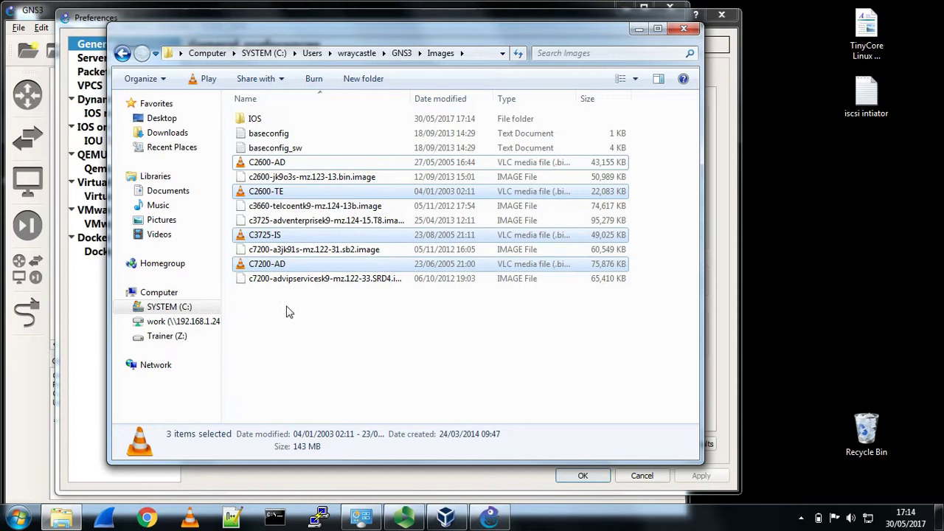
double_click(254, 119)
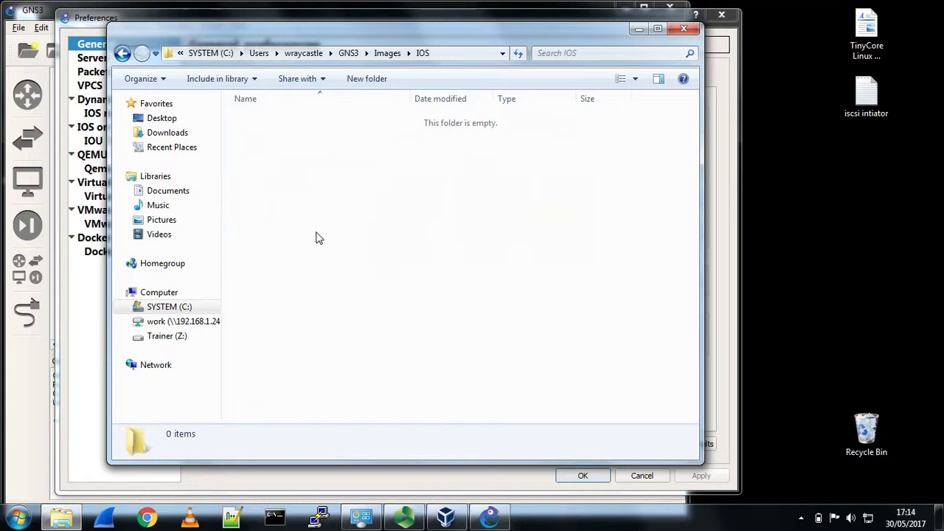
key(ctrl+v)
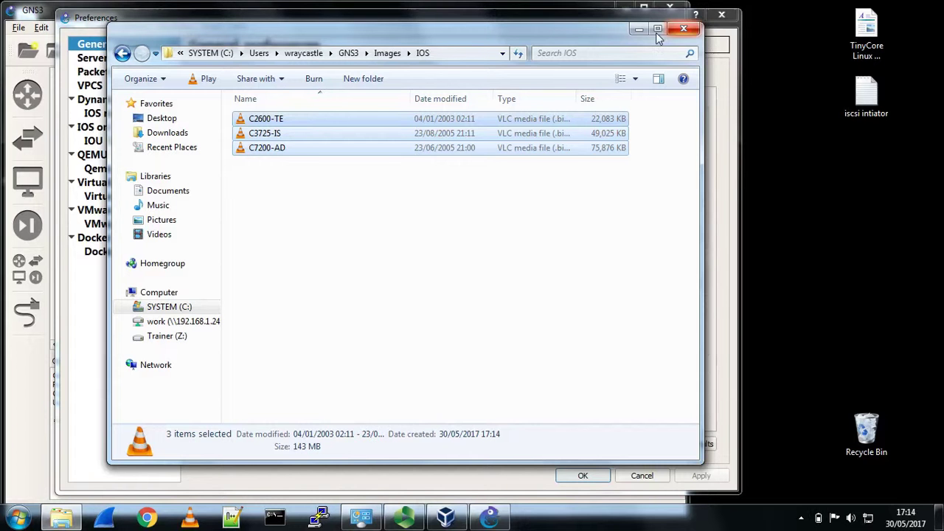
click(683, 29)
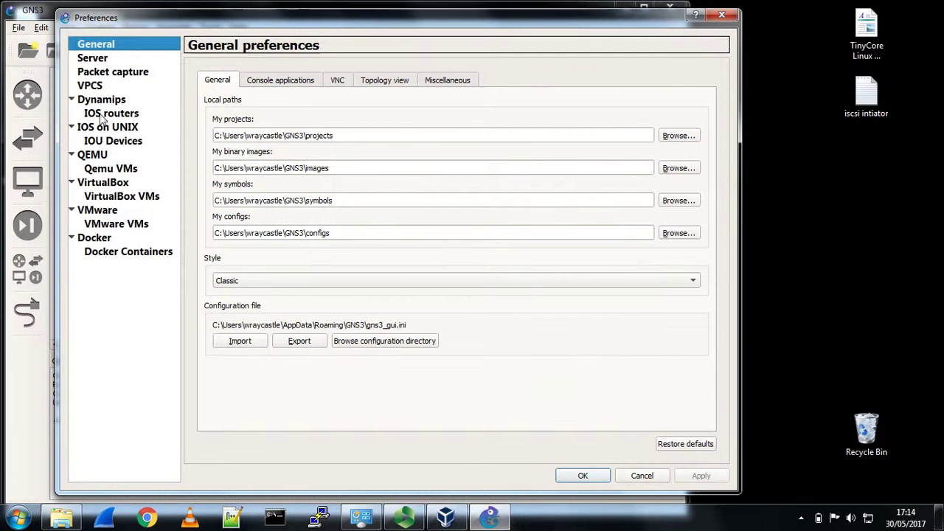
- Start a new IOS router template from the C2600-TE.BIN image, dismissing the c2600 warning
click(107, 114)
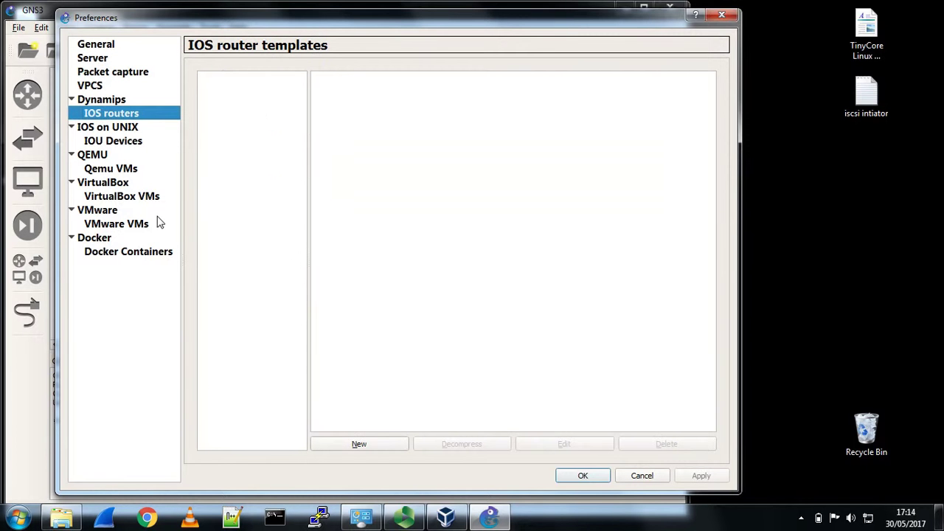
click(369, 446)
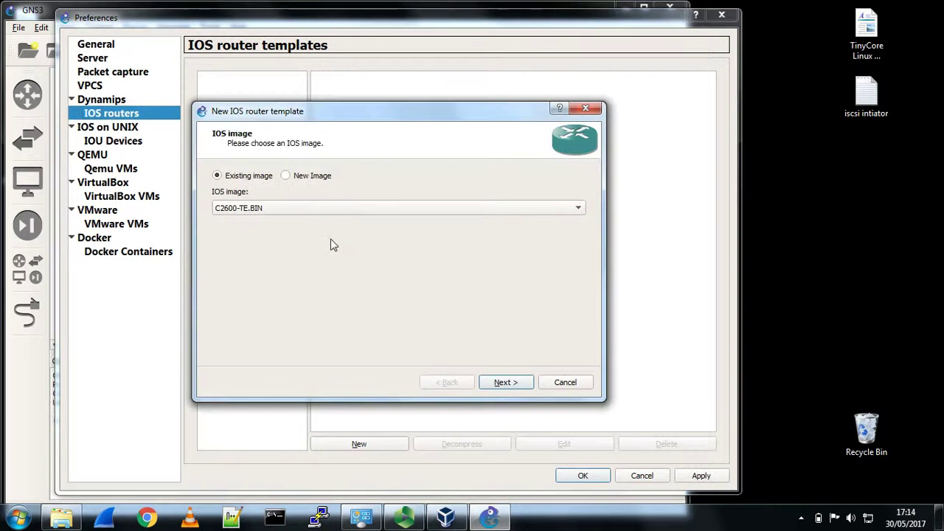
click(313, 209)
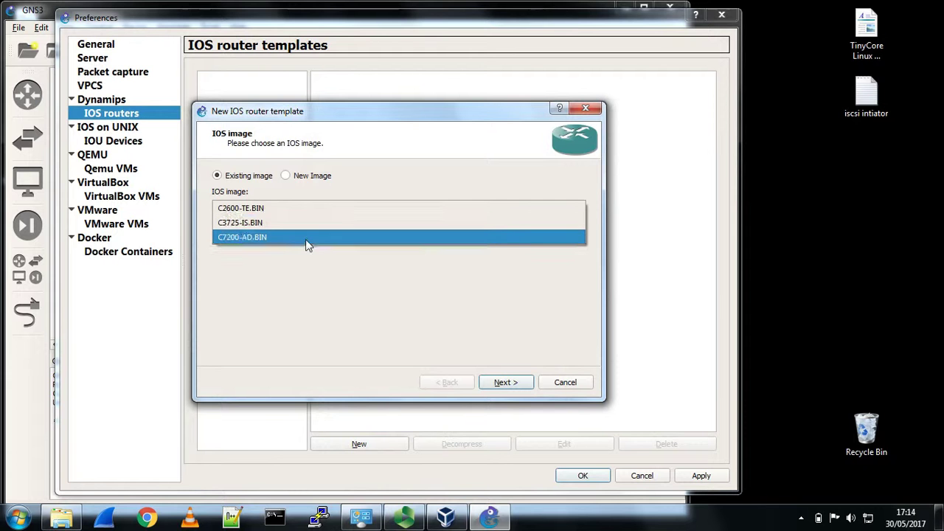
click(254, 210)
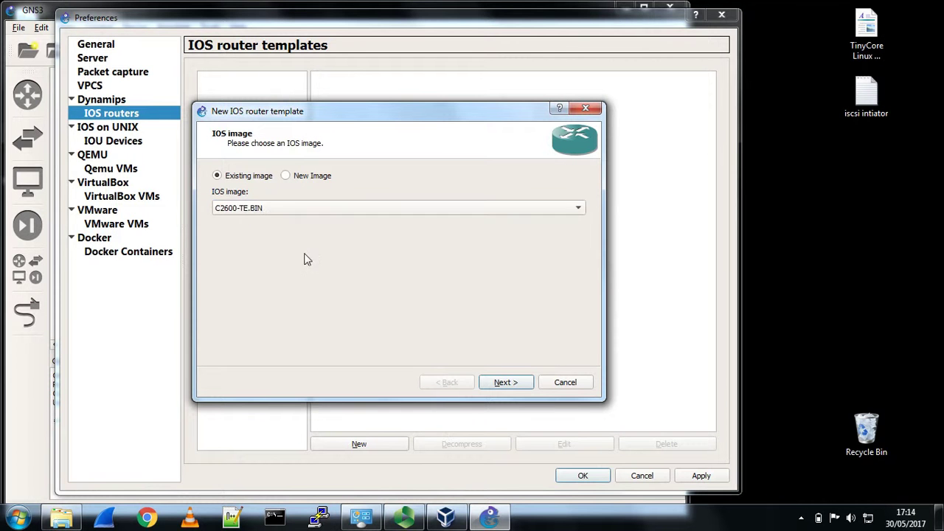
click(518, 386)
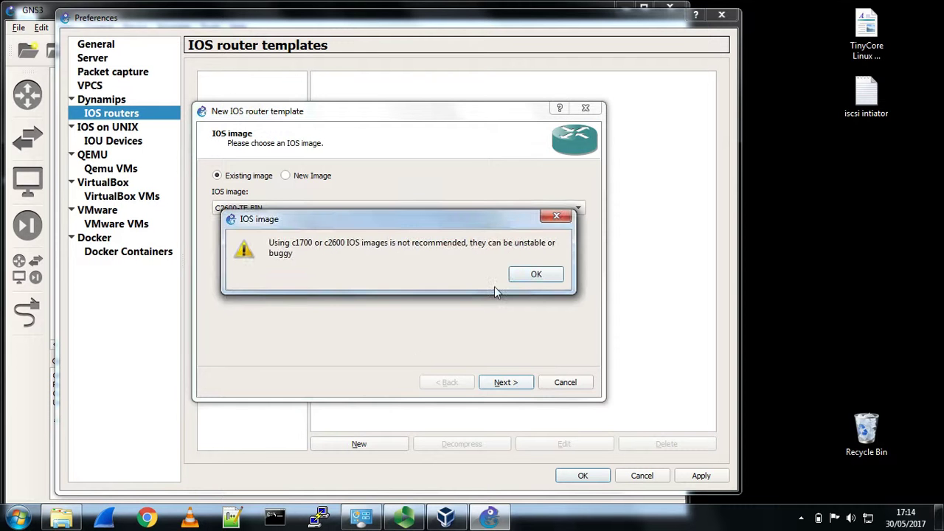
click(534, 274)
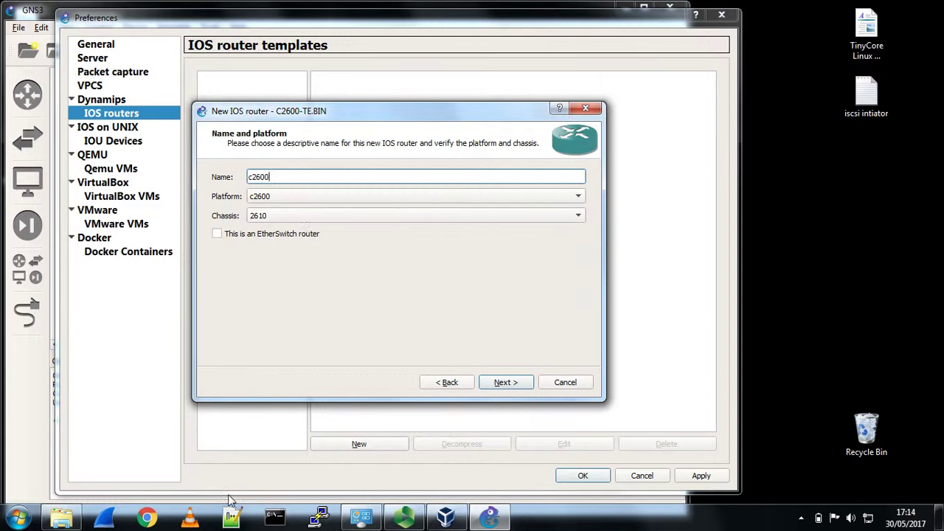
- Rename the router template from c2600 to C2600-TE using the copied file name
click(61, 516)
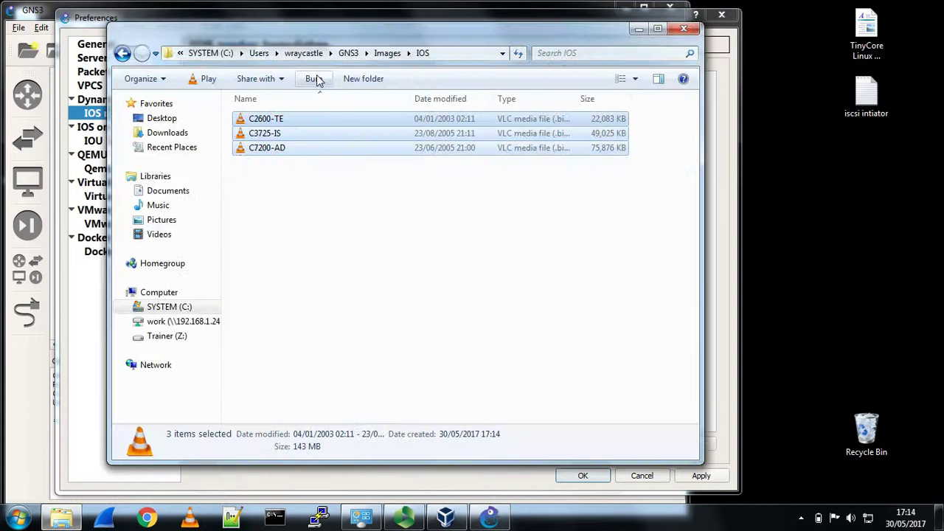
drag(323, 28, 744, 82)
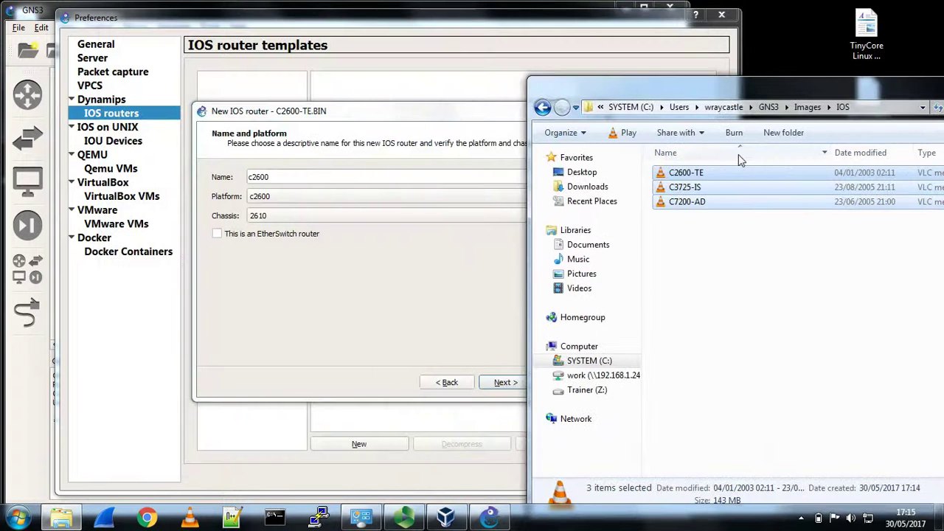
click(735, 173)
click(735, 173)
key(ctrl+c)
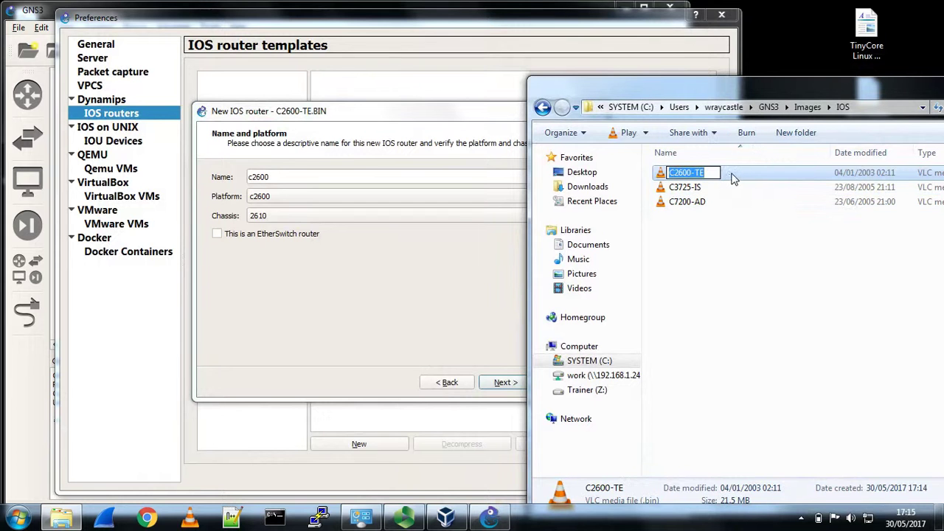
click(289, 183)
double_click(259, 177)
key(ctrl+v)
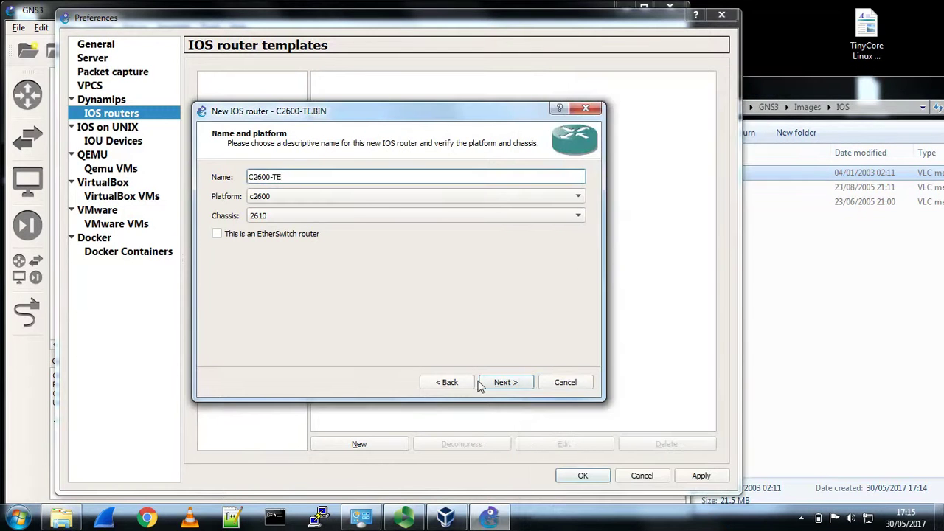
click(498, 383)
- Keep default RAM, put WIC-2T in wic 0 and wic 1, and finish the template
click(519, 383)
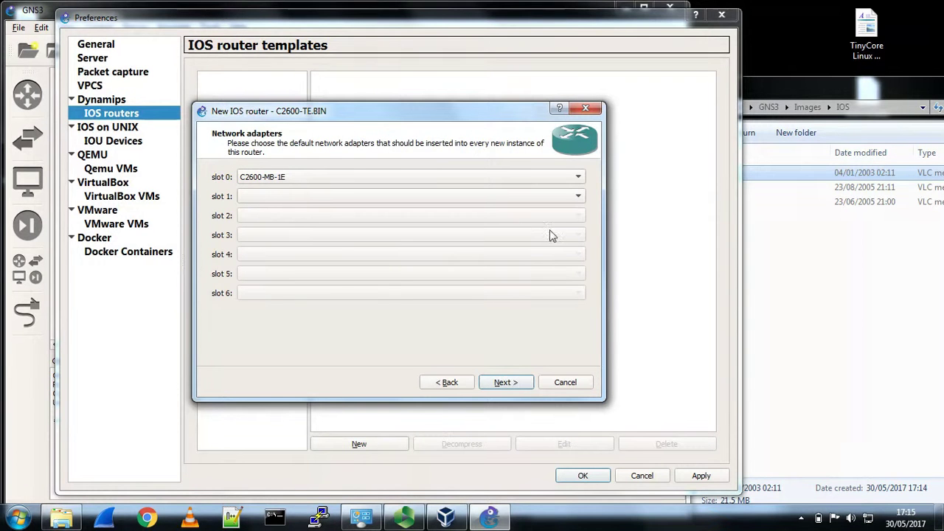
click(579, 177)
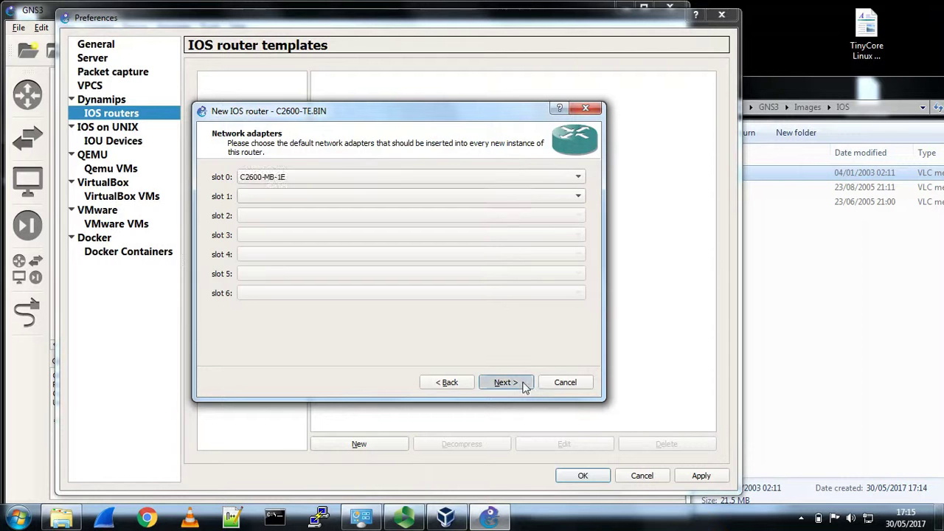
click(509, 382)
click(565, 179)
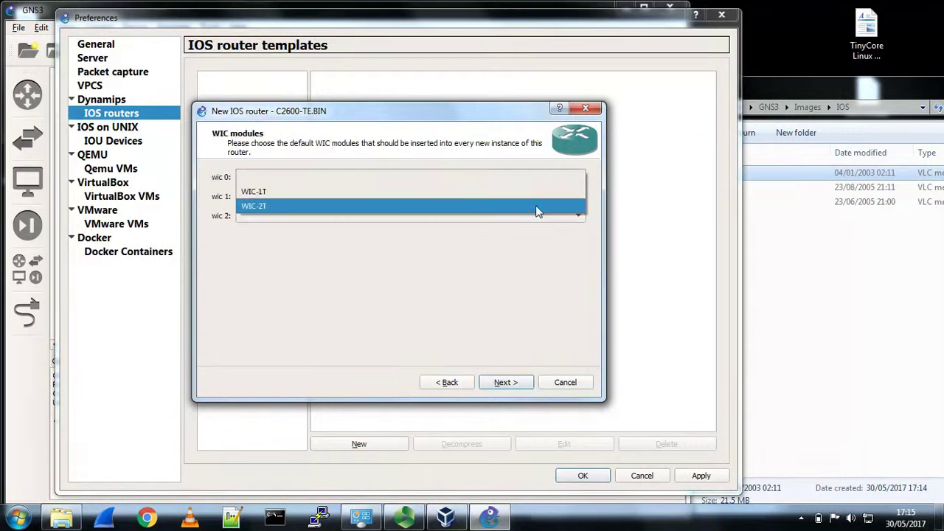
click(538, 206)
click(550, 196)
click(538, 225)
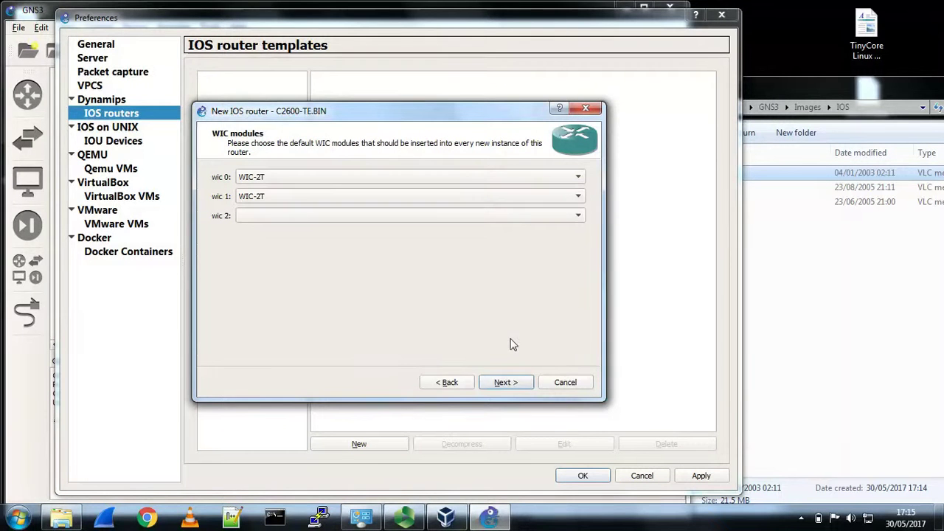
click(506, 383)
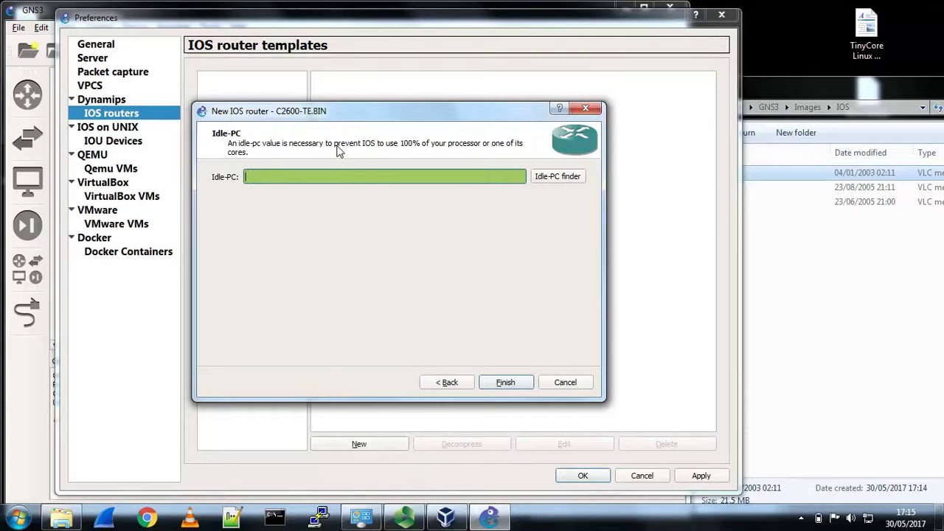
click(506, 382)
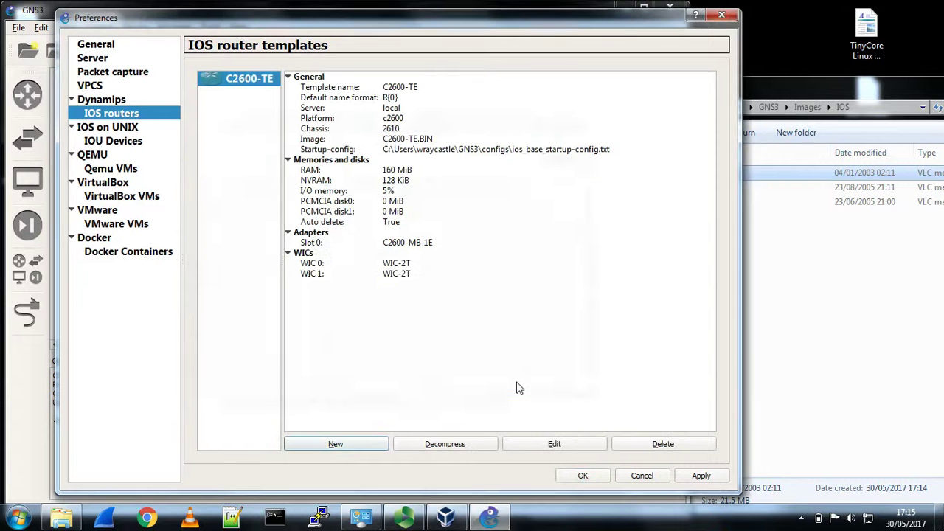
- Start a new IOS router template using the C3725-IS.BIN image
click(353, 453)
click(328, 214)
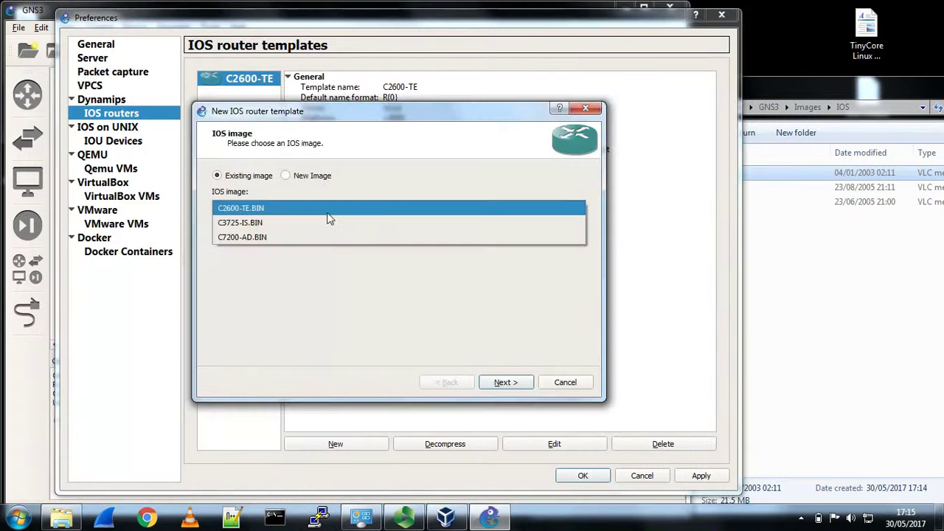
click(307, 223)
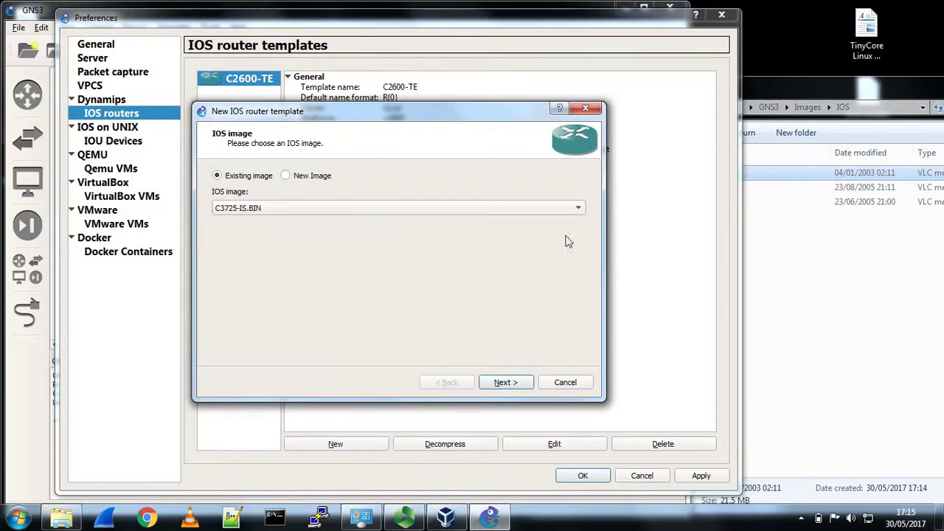
click(508, 382)
- Name the router template C3725-IS, copying the name from the IOS folder file
click(870, 286)
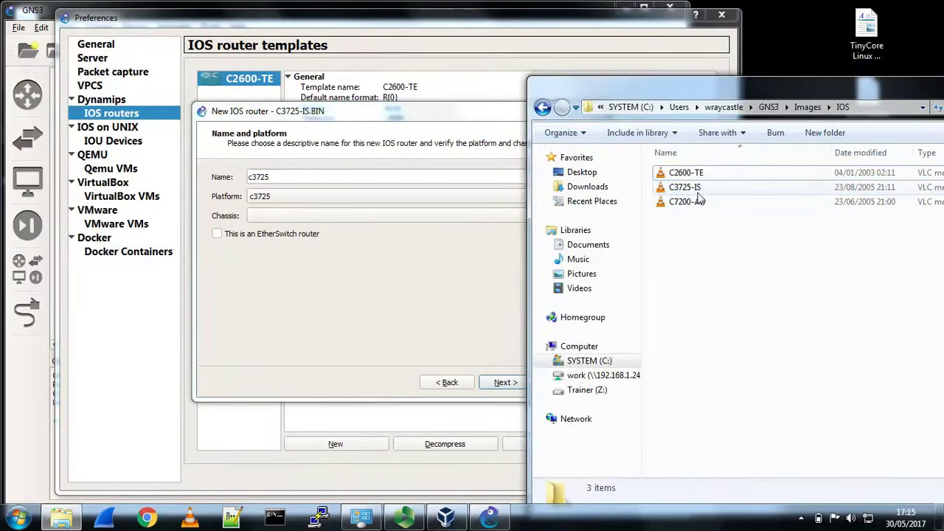
click(697, 191)
key(F2)
key(ctrl+c)
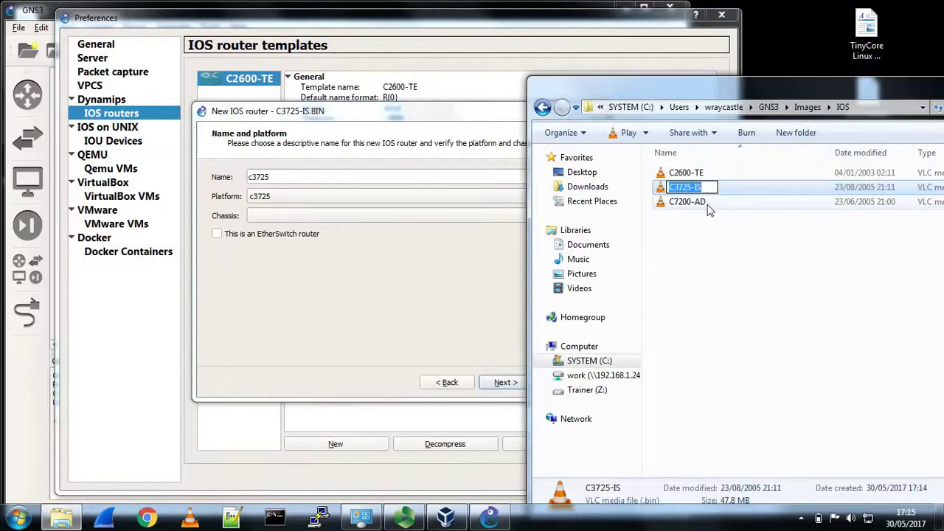
click(379, 180)
key(ctrl+a)
key(ctrl+v)
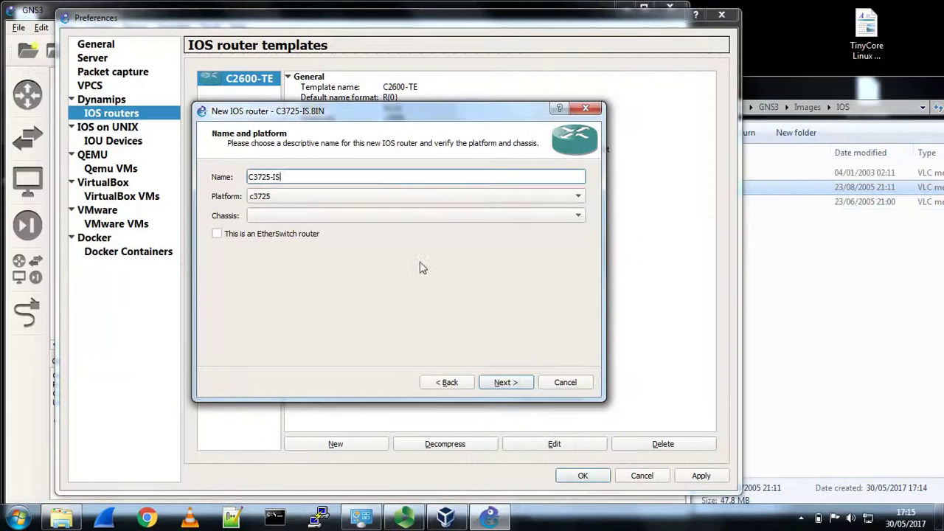
click(501, 384)
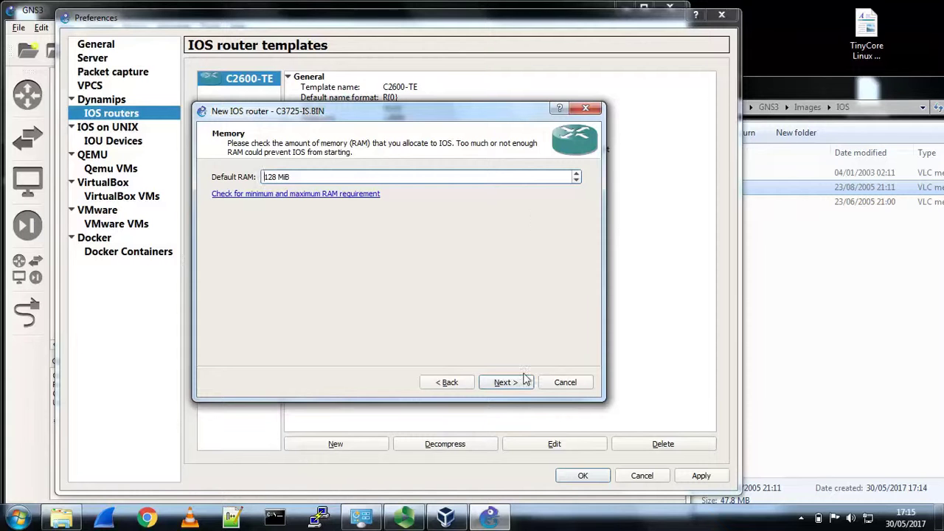
- Keep 128 MiB RAM and put WIC-2T modules in wic 0 and wic 1
click(519, 384)
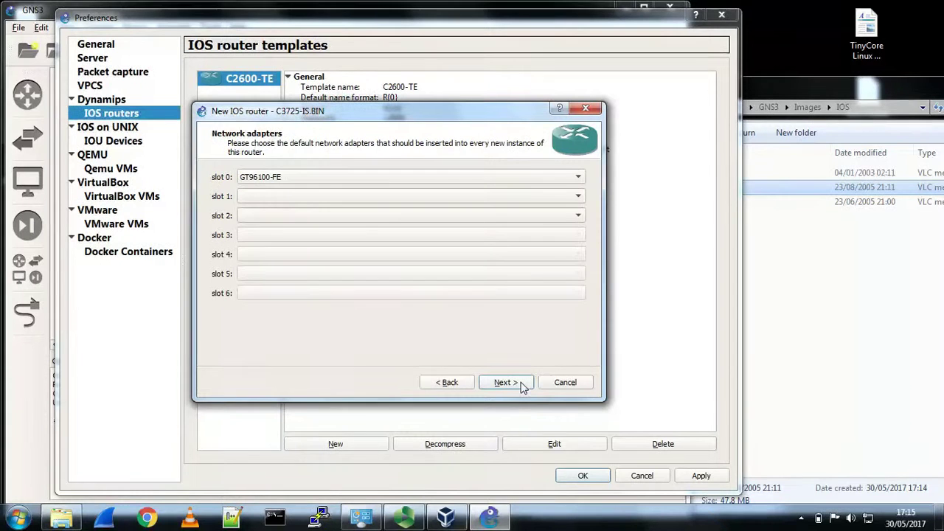
click(519, 382)
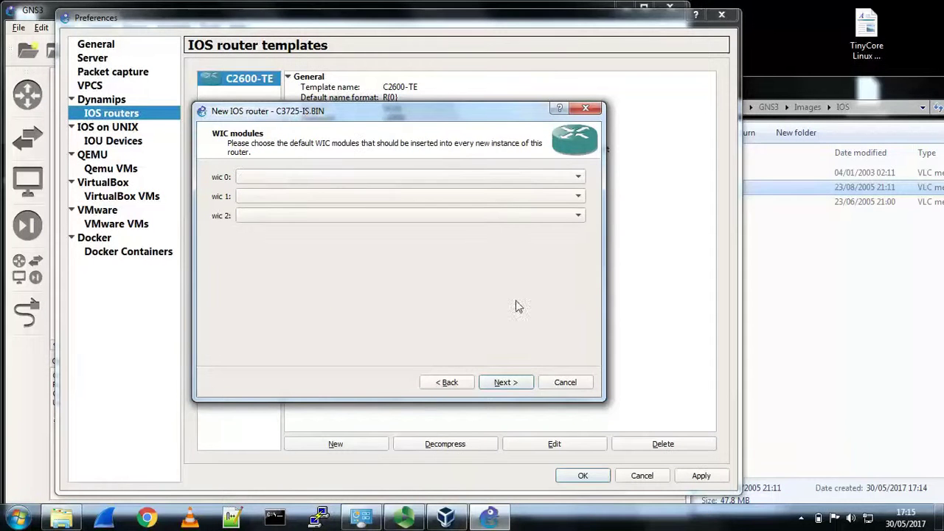
click(518, 178)
click(514, 210)
click(508, 196)
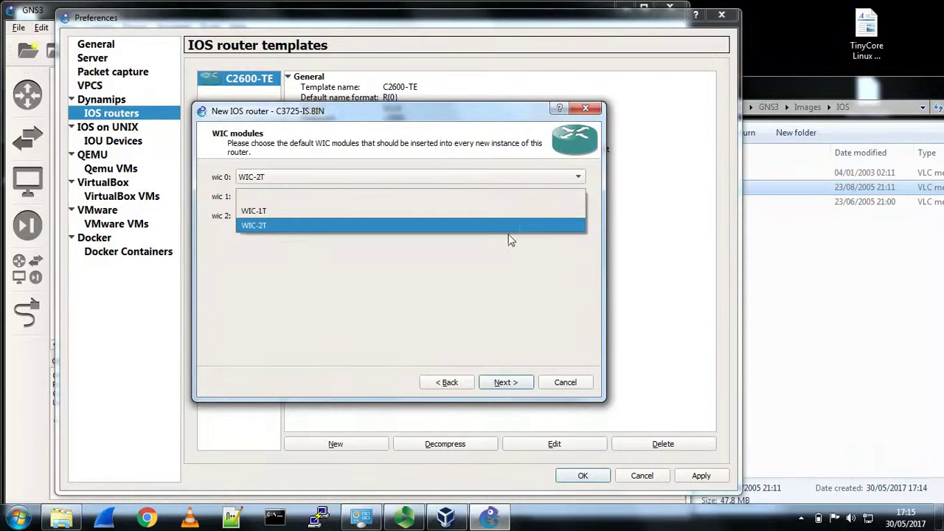
click(508, 234)
click(518, 383)
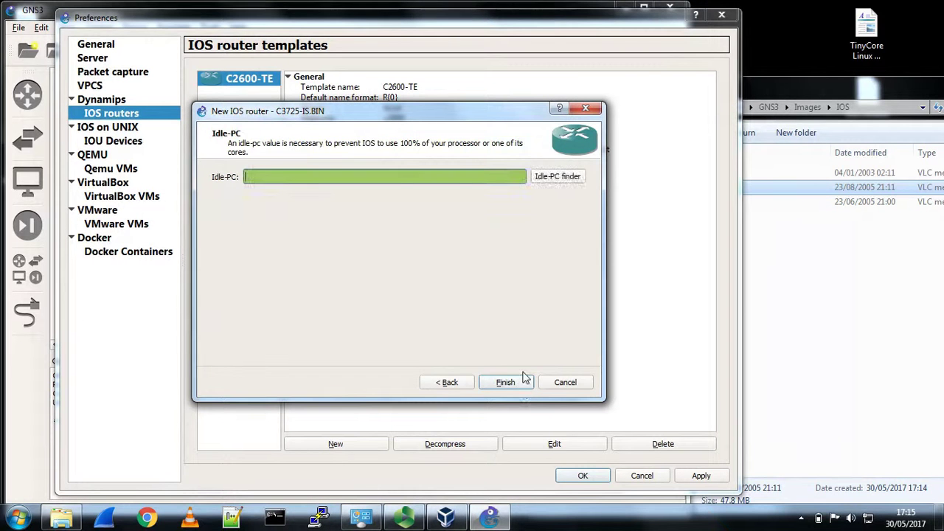
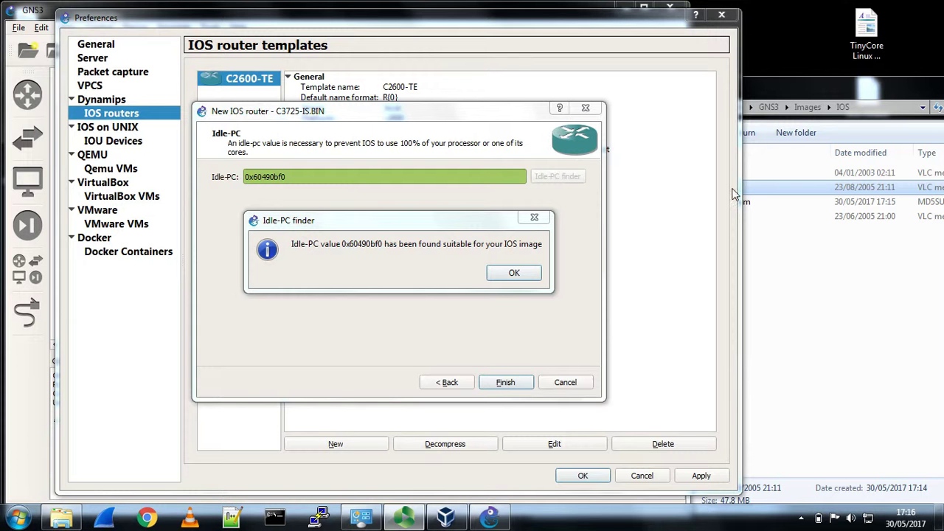
- Accept Idle-PC value 0x60490bf0 and complete the C3725-IS router template
click(514, 273)
click(505, 382)
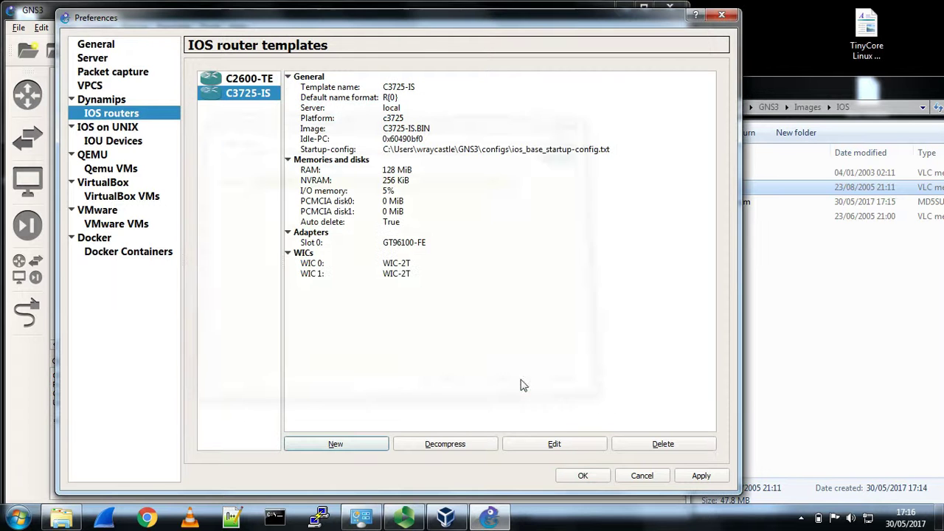
- Start a new IOS router template from C7200-AD.BIN and name it C7200-AD
click(351, 445)
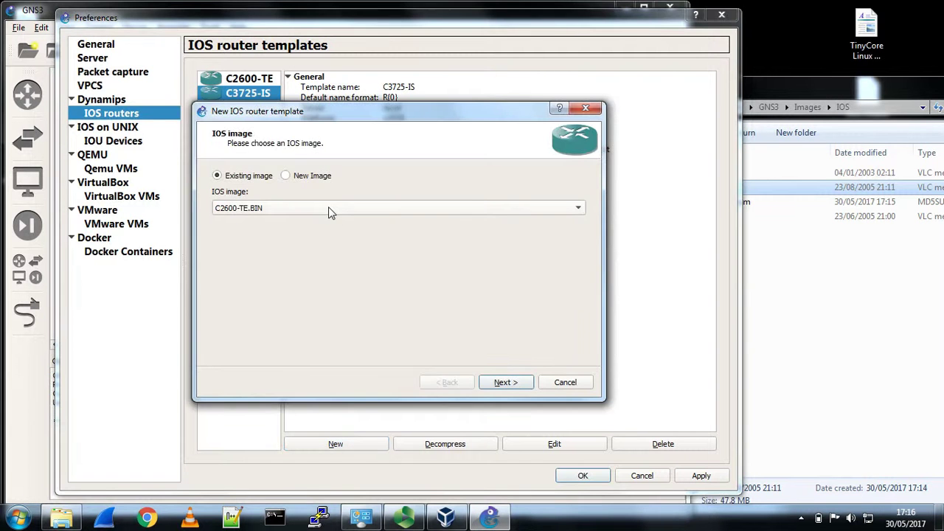
click(328, 208)
click(327, 238)
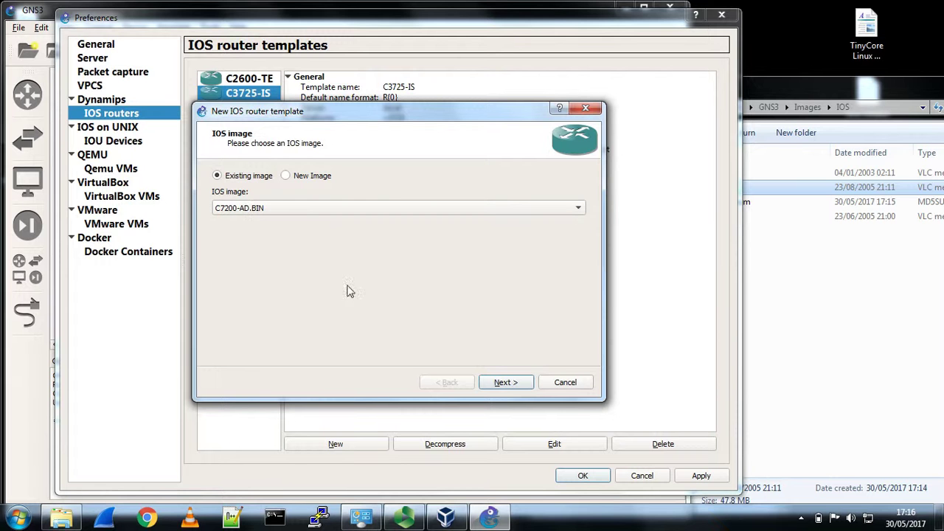
click(504, 384)
click(924, 257)
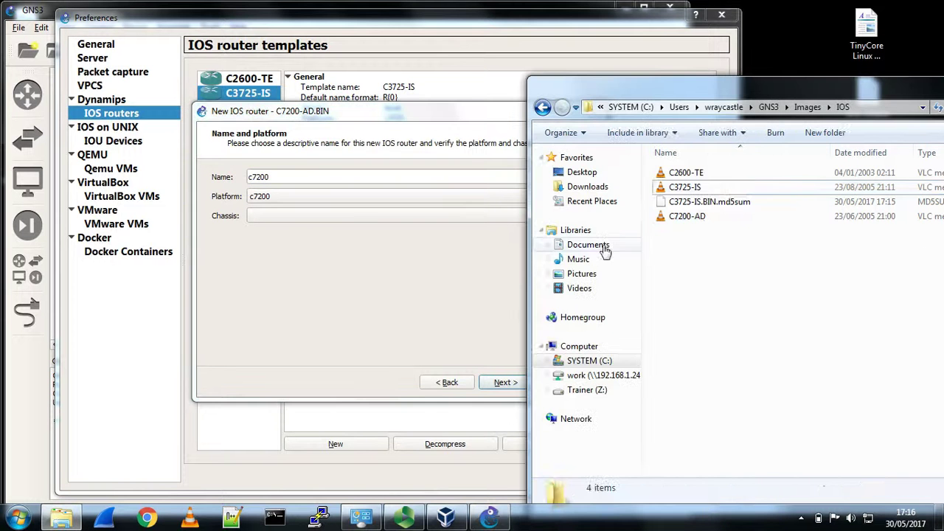
click(706, 221)
click(703, 220)
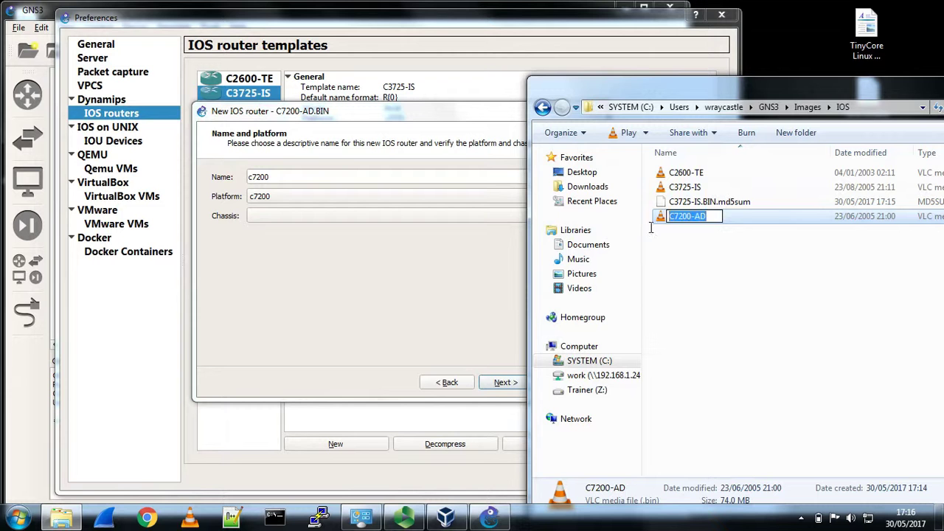
click(317, 185)
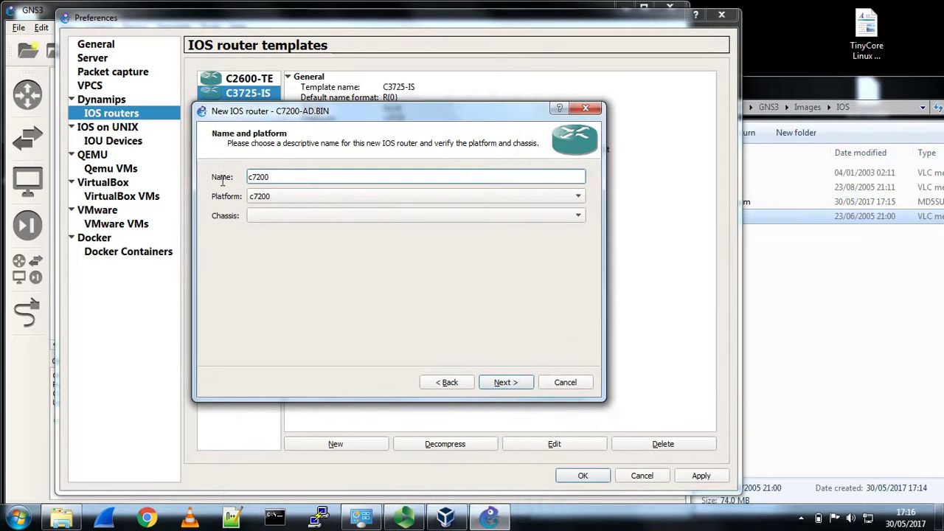
drag(283, 178, 228, 184)
text(C7200-AD)
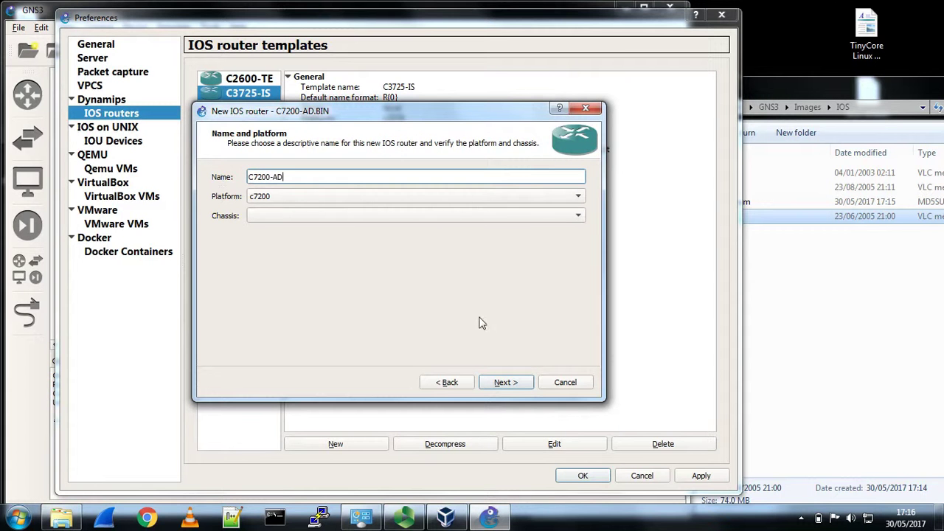
- Keep 512 MiB RAM, put C7200-IO-2FE in slot 0, and use Idle-PC 0x606e8c10
click(507, 388)
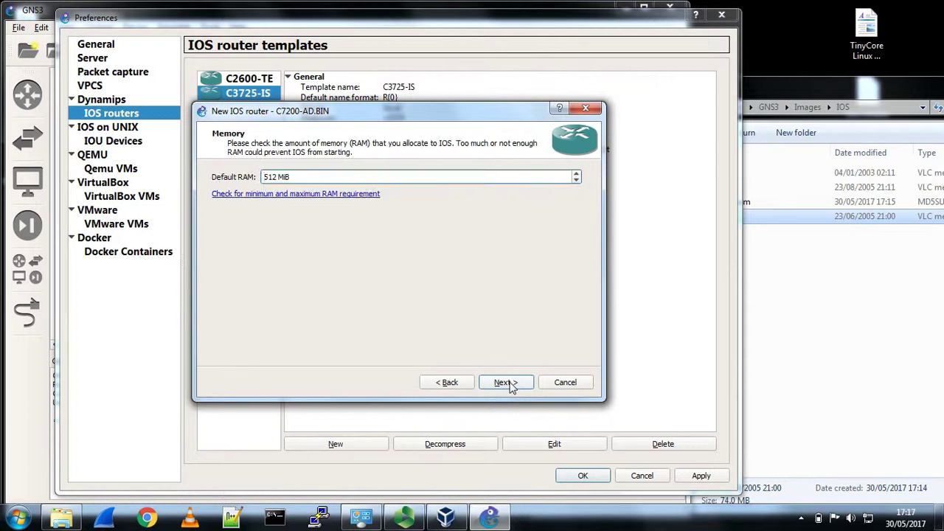
click(506, 383)
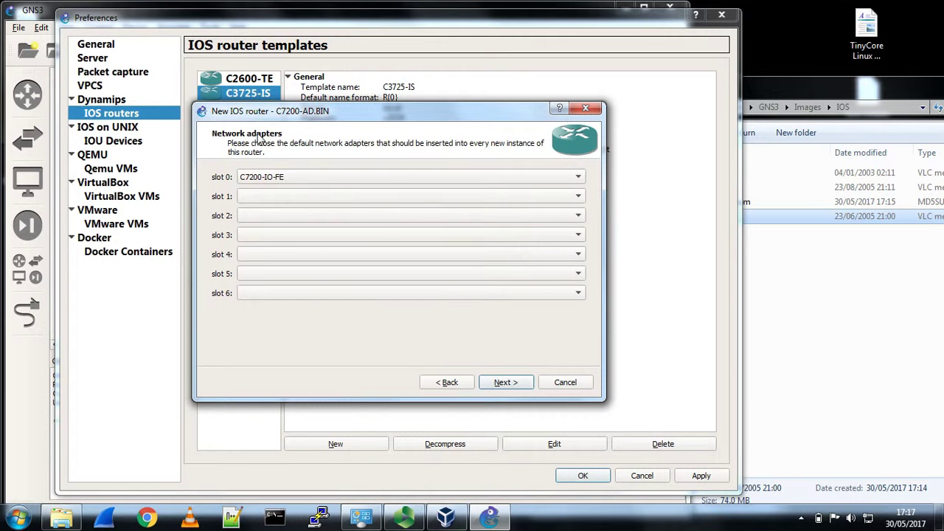
click(578, 178)
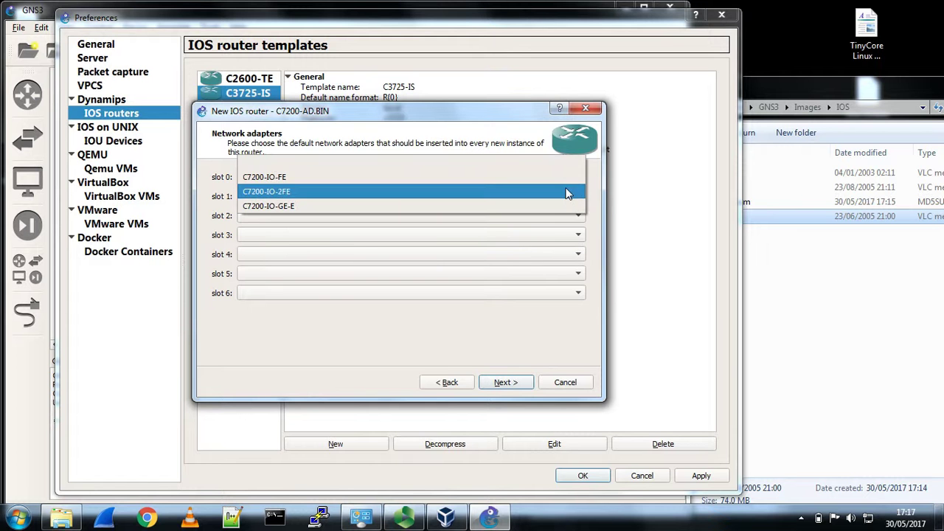
click(579, 191)
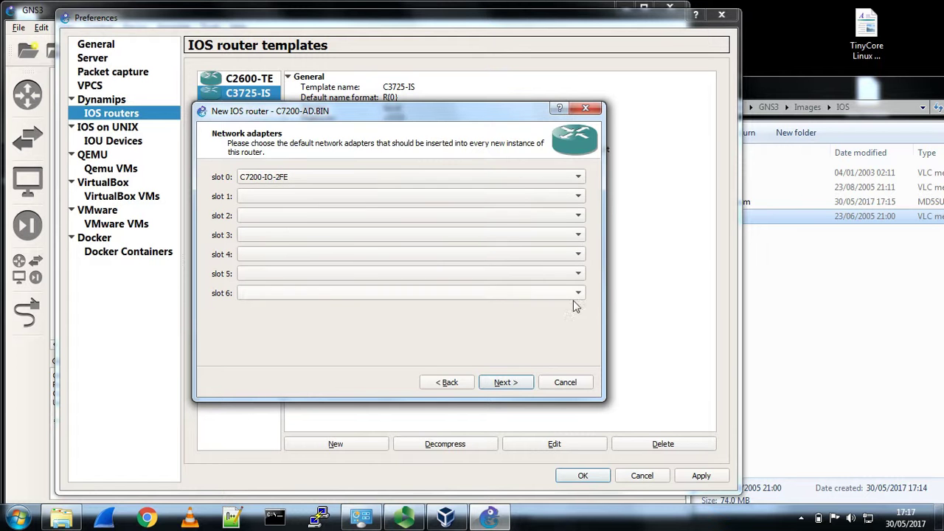
click(520, 385)
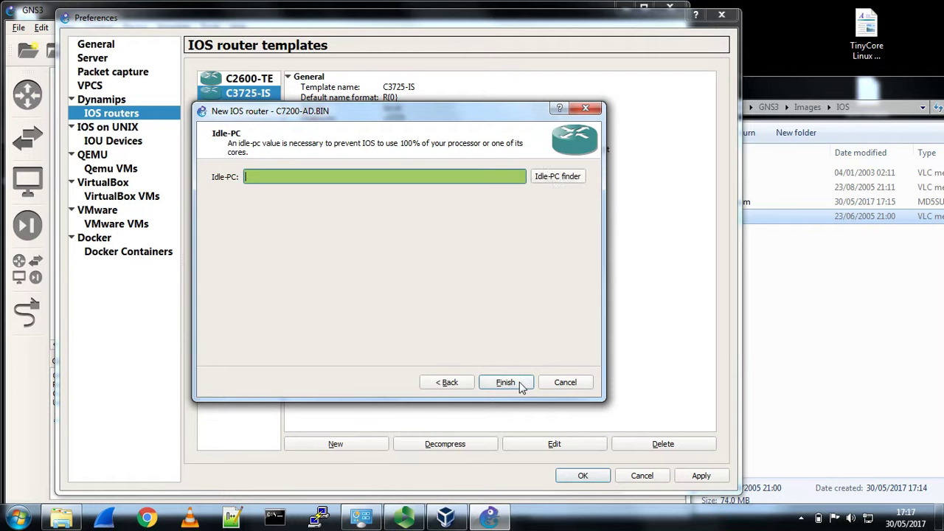
click(556, 177)
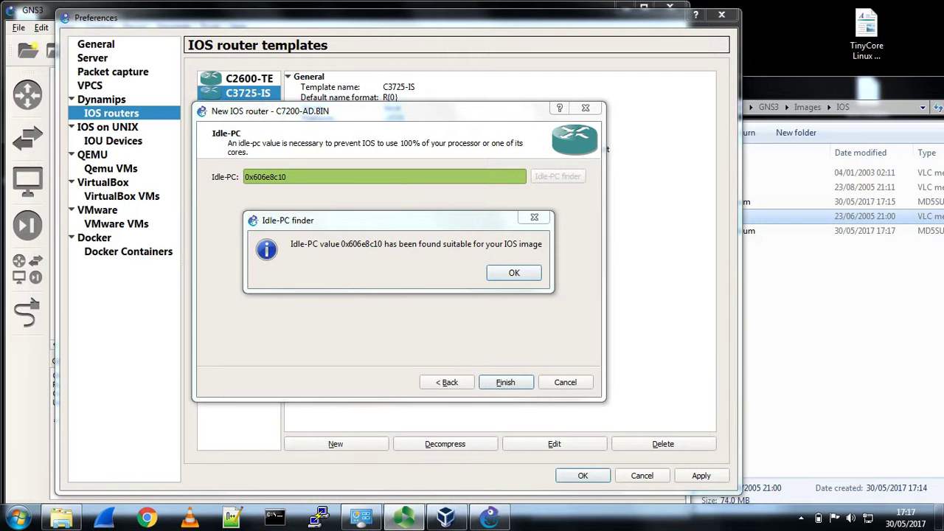
click(527, 275)
click(517, 384)
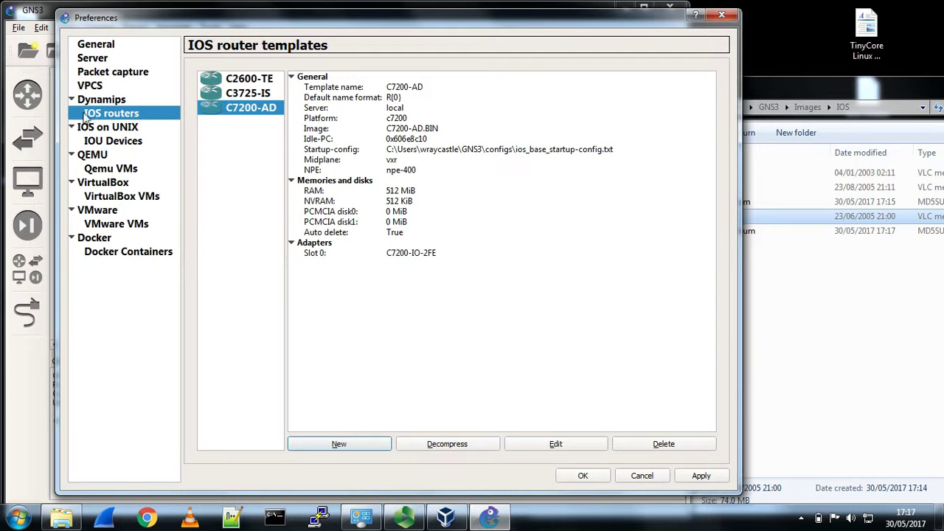
click(118, 198)
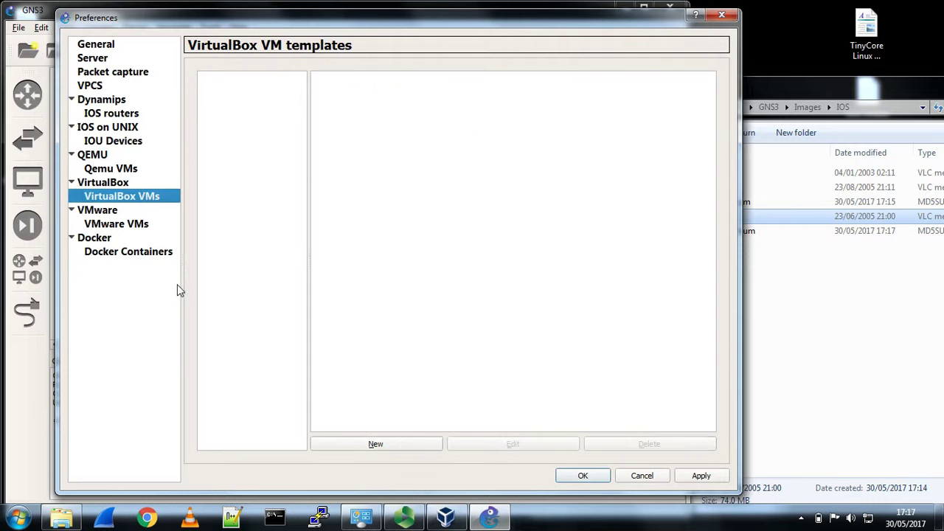
- Create the 'ubuntu' VirtualBox VM template from the ubuntu virtual machine
click(390, 445)
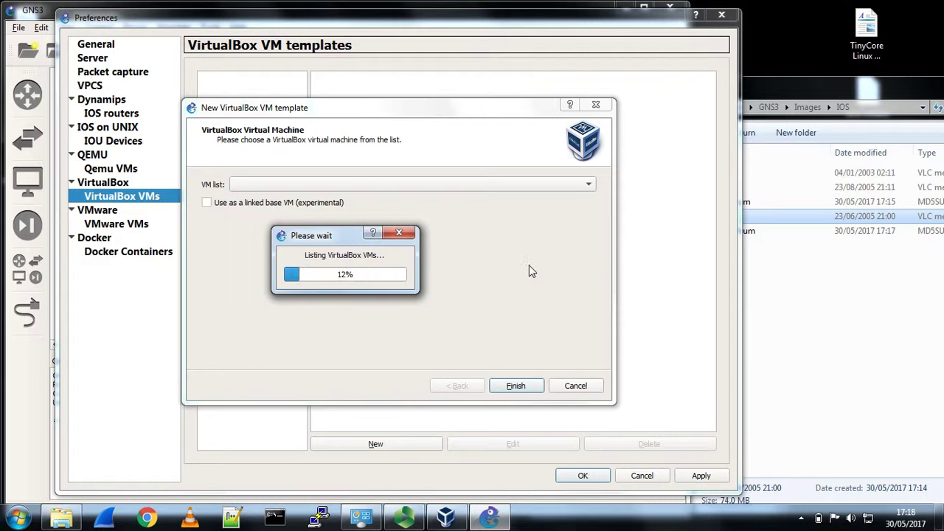
click(570, 183)
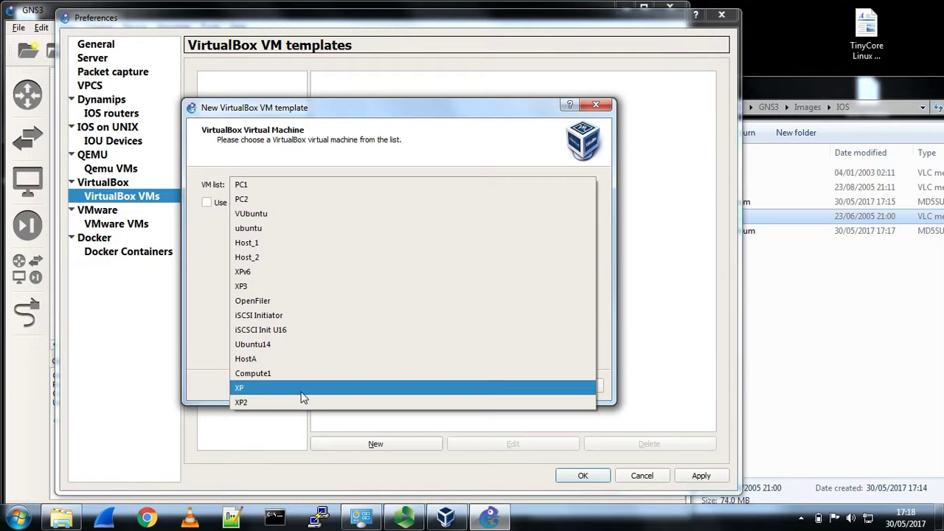
click(446, 516)
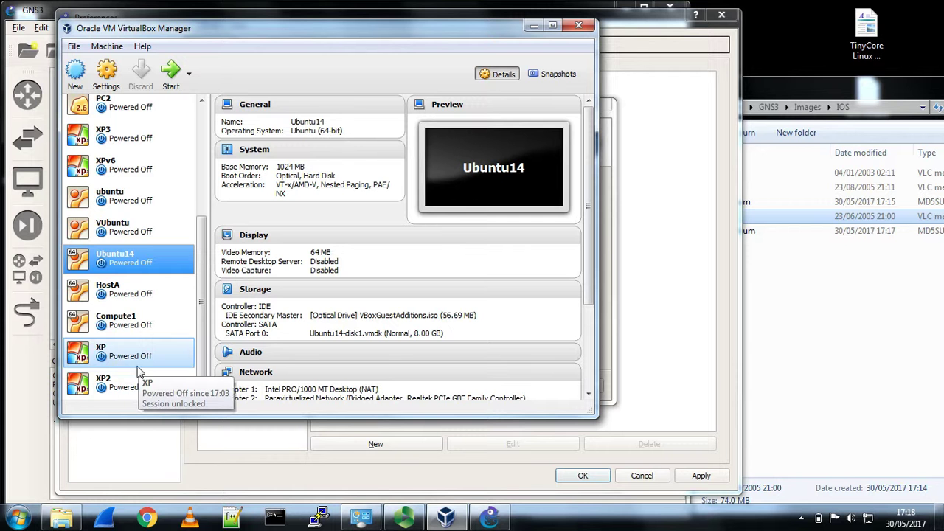
click(704, 374)
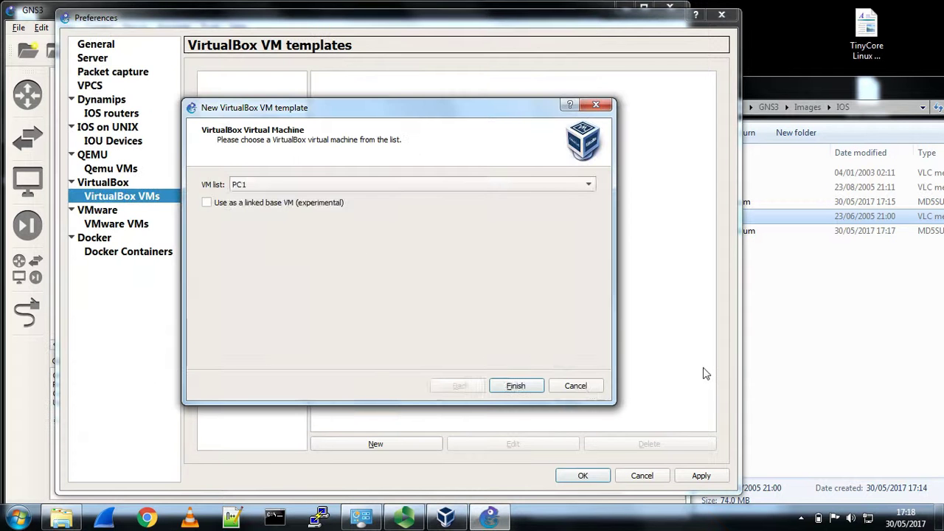
click(583, 184)
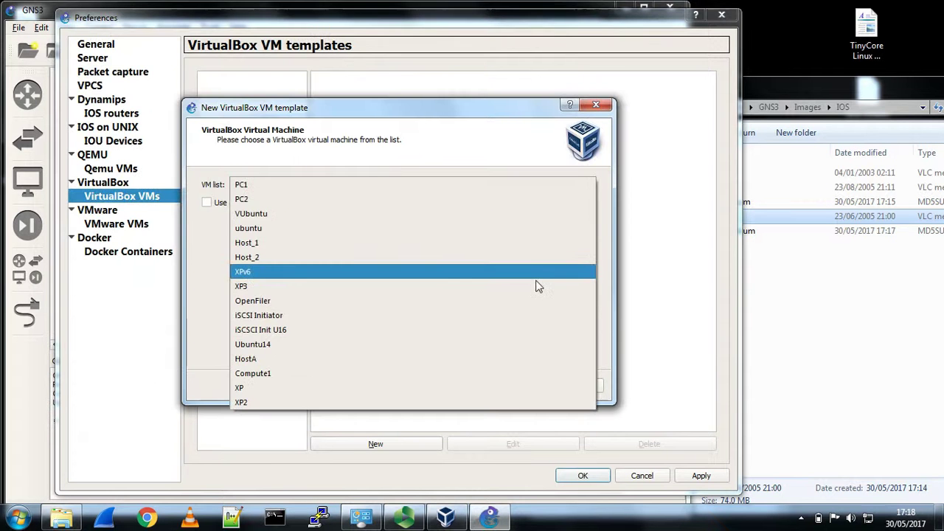
click(529, 230)
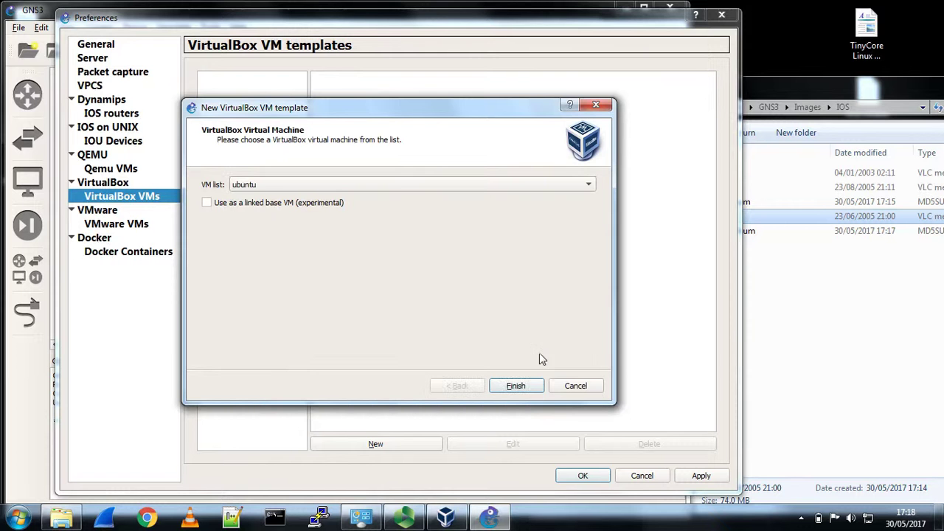
click(517, 387)
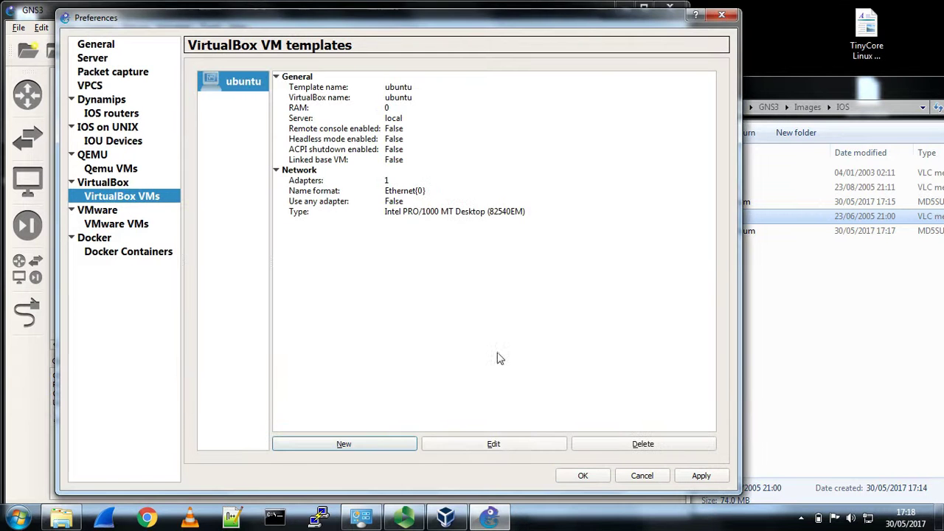
- Set the ubuntu template to 2 PCnet-FAST III adapters, allowing any configured VirtualBox adapter
click(506, 447)
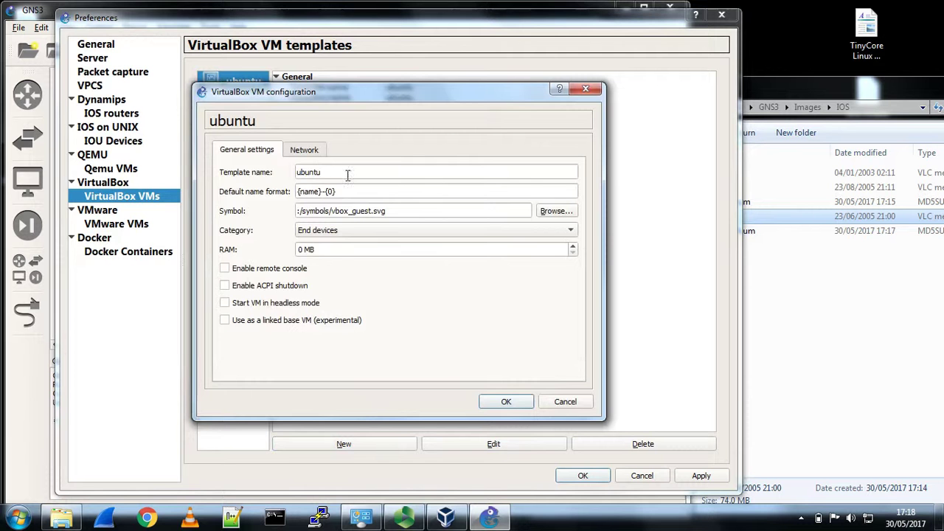
click(315, 152)
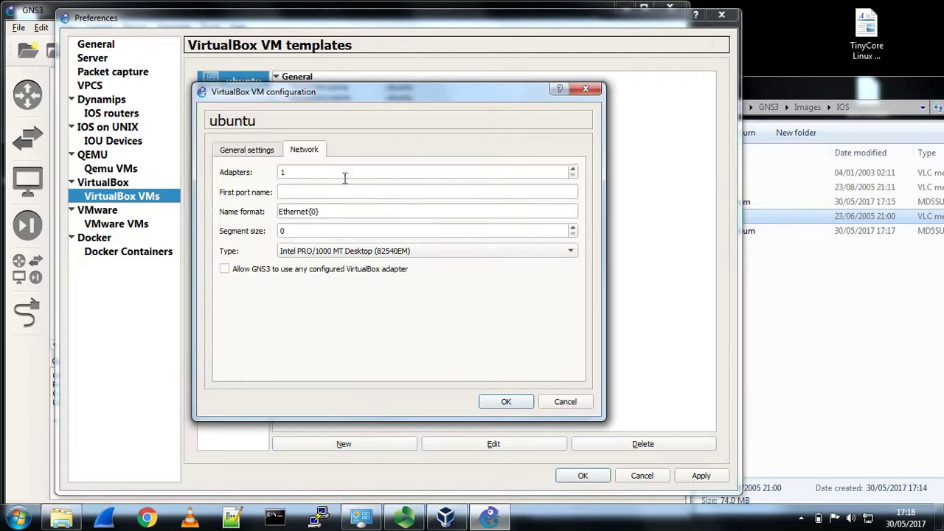
click(573, 169)
click(439, 251)
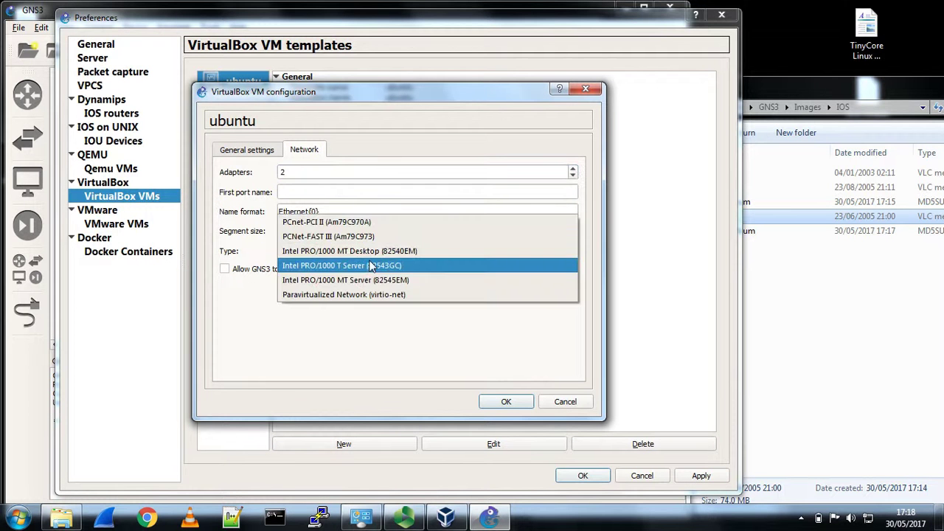
click(328, 236)
click(224, 269)
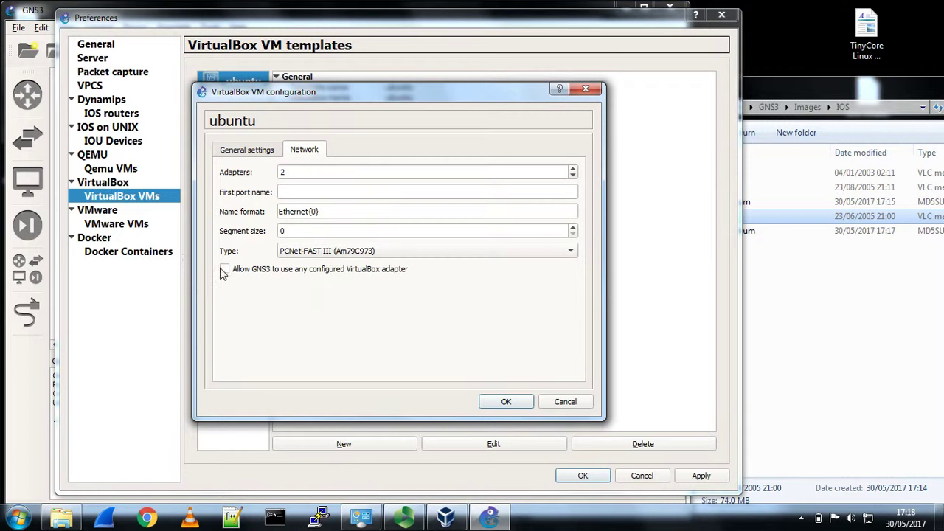
click(505, 403)
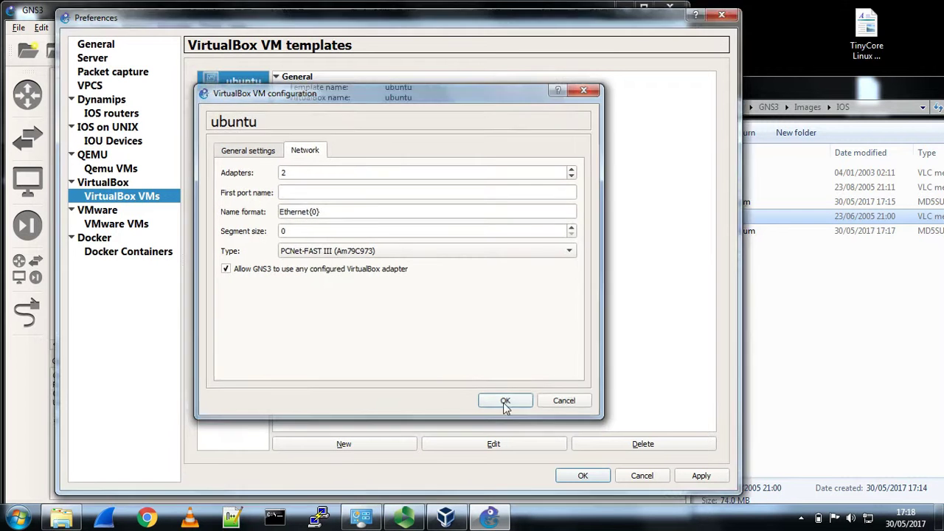
click(340, 444)
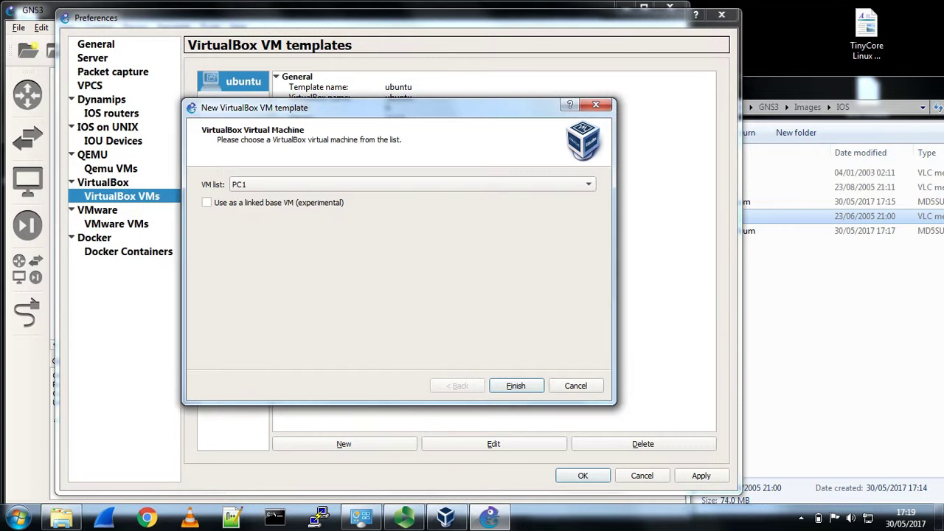
- Create a VirtualBox VM template from the Ubuntu14 machine
click(586, 185)
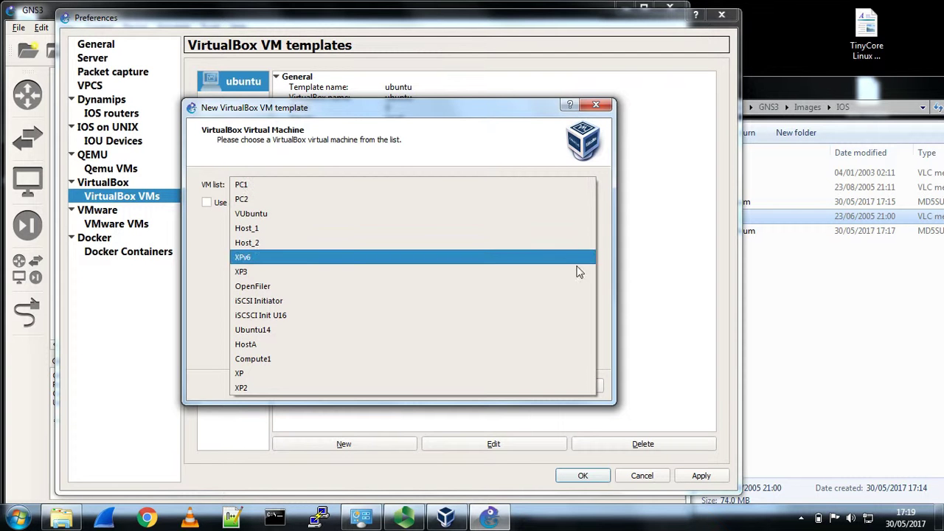
click(558, 339)
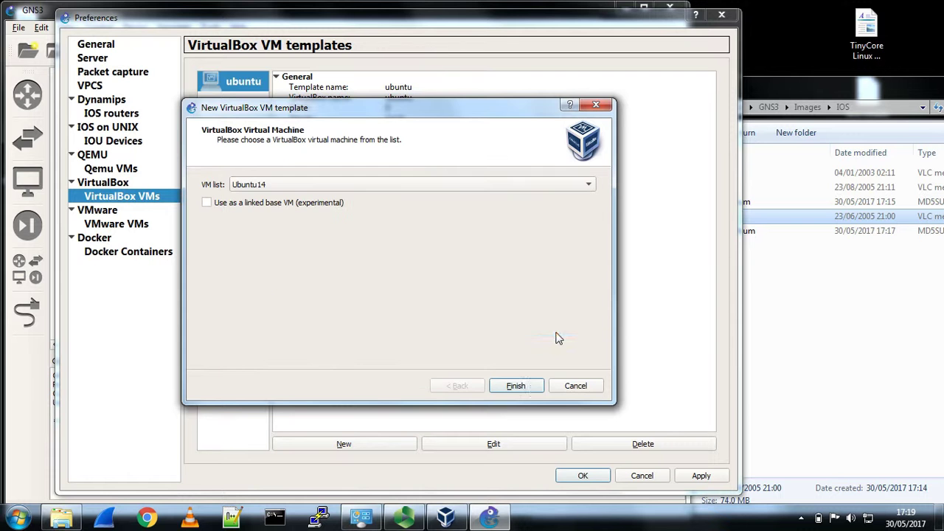
click(515, 385)
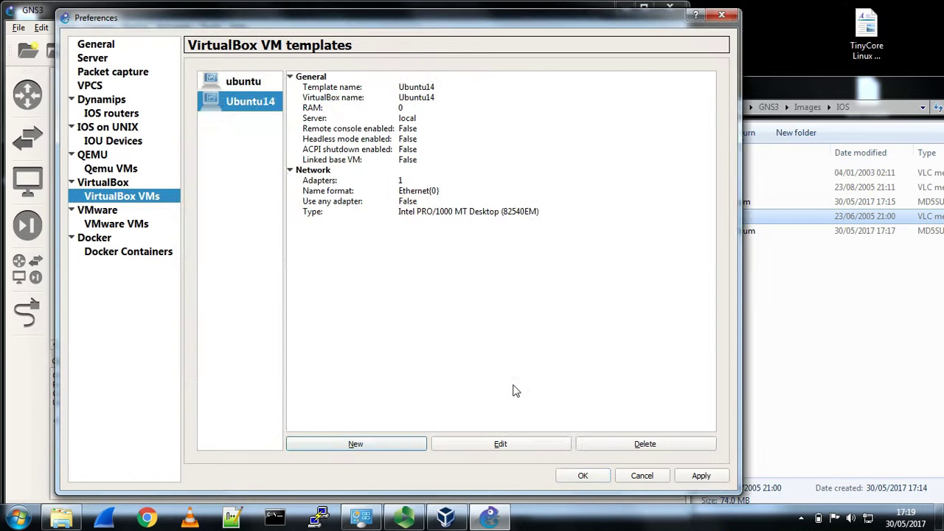
- Give the Ubuntu14 template 2 PCNet-FAST III adapters and allow any VirtualBox adapter
click(495, 444)
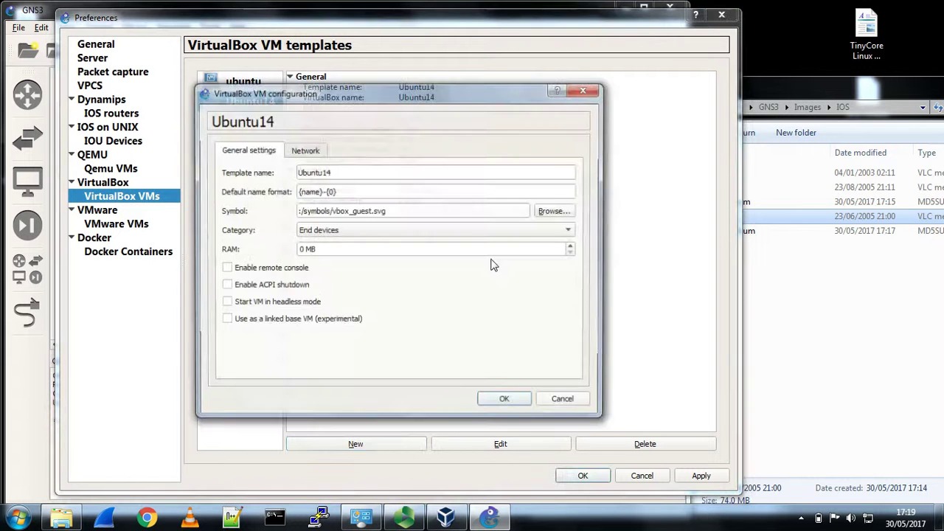
click(311, 151)
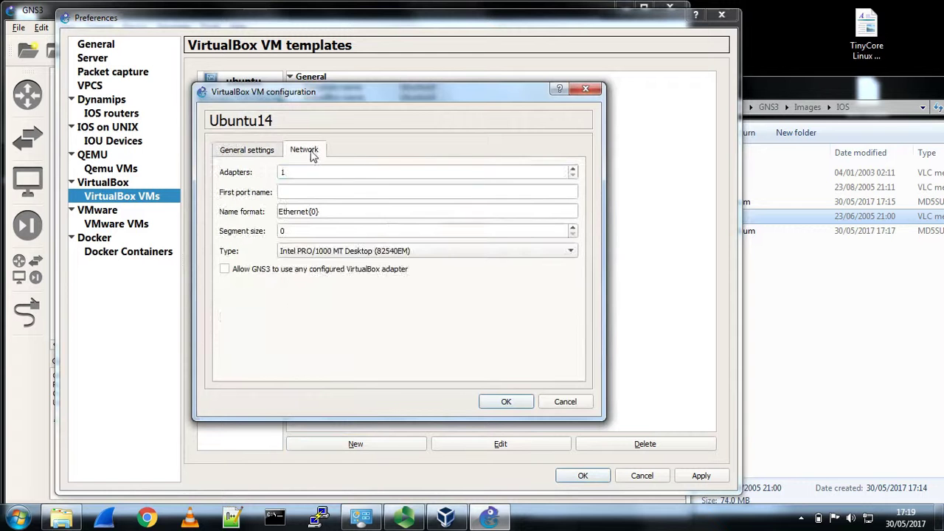
click(573, 168)
click(342, 252)
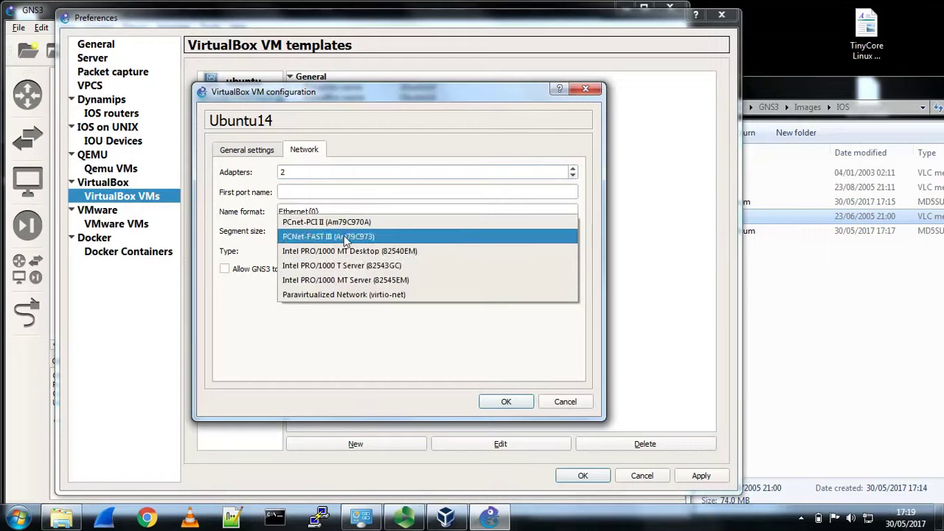
click(337, 233)
click(225, 271)
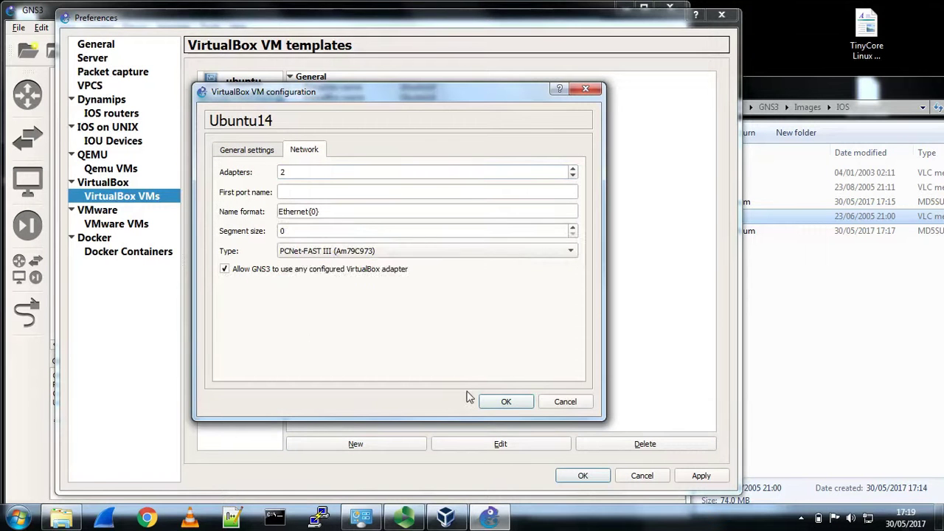
click(498, 404)
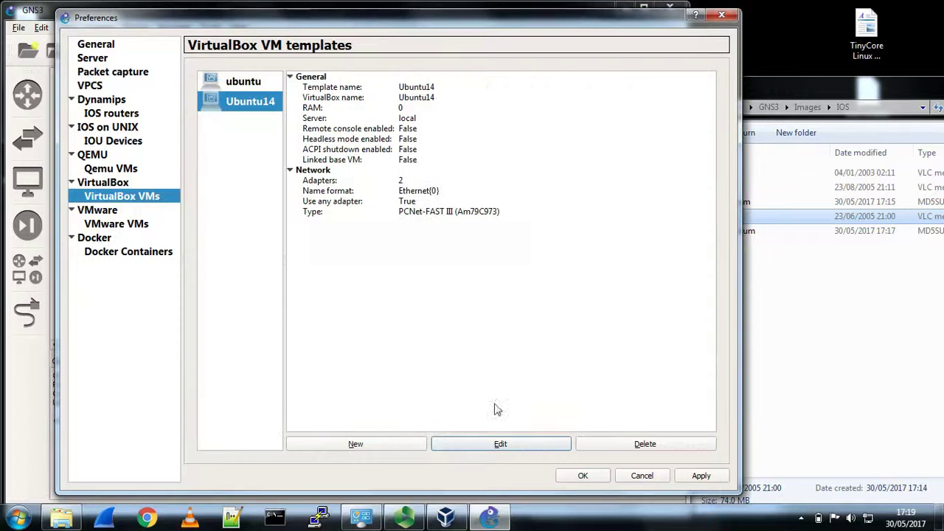
click(386, 447)
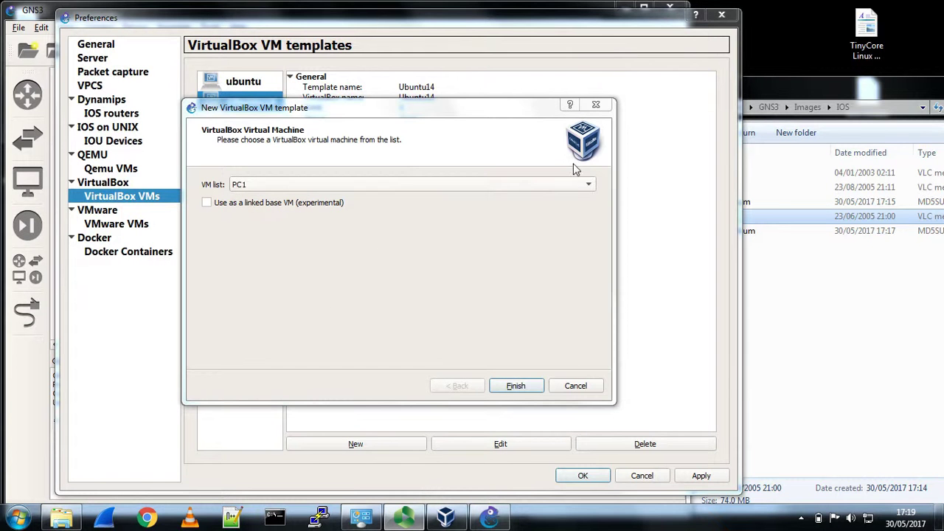
- Create a VirtualBox VM template from the XP machine
click(591, 186)
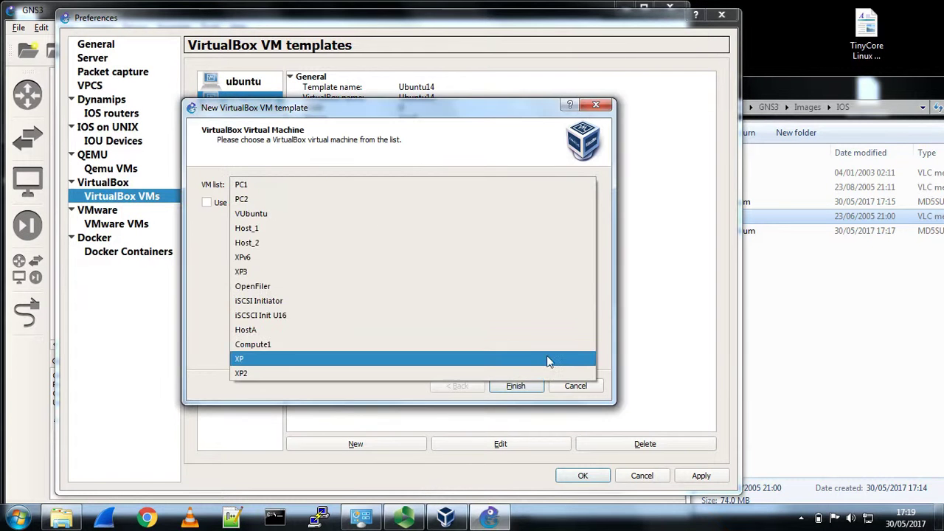
click(548, 359)
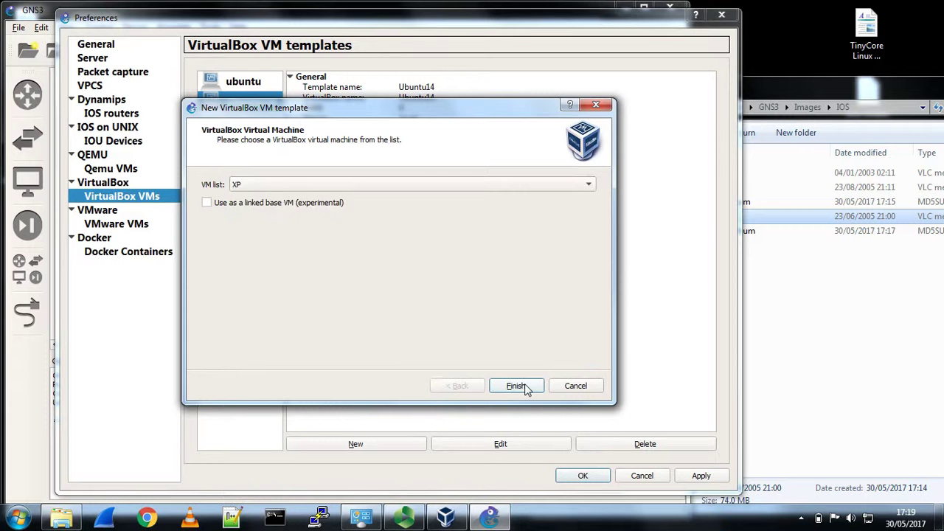
click(526, 389)
- Give the XP template 2 PCNet-FAST III adapters and allow any VirtualBox adapter
click(517, 450)
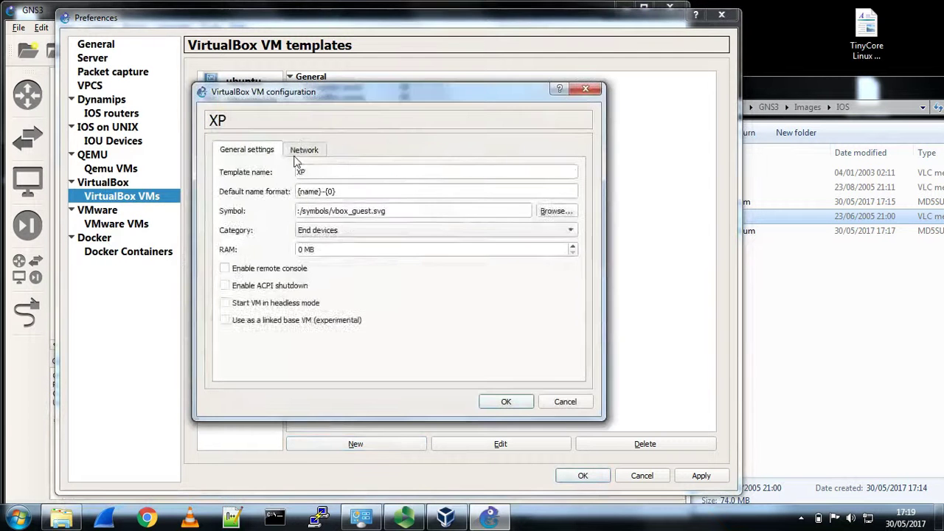
click(303, 155)
click(572, 168)
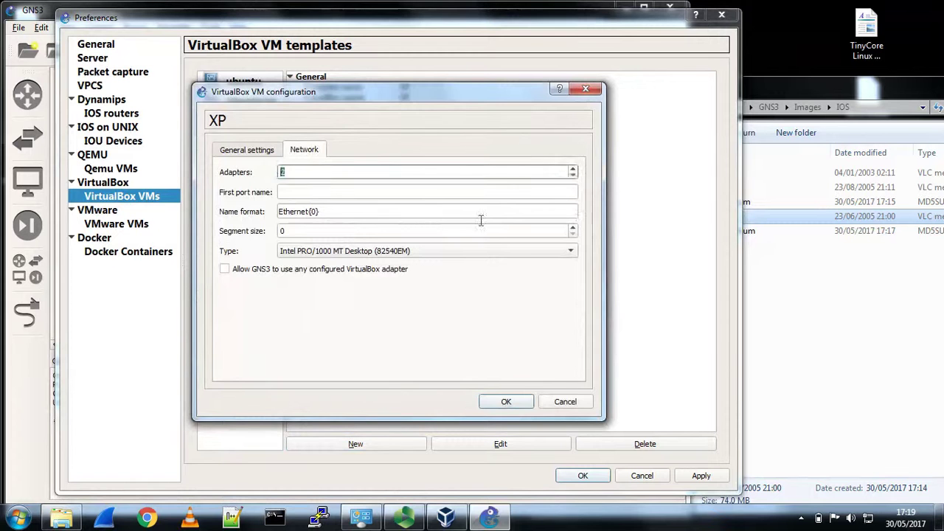
click(416, 252)
click(377, 235)
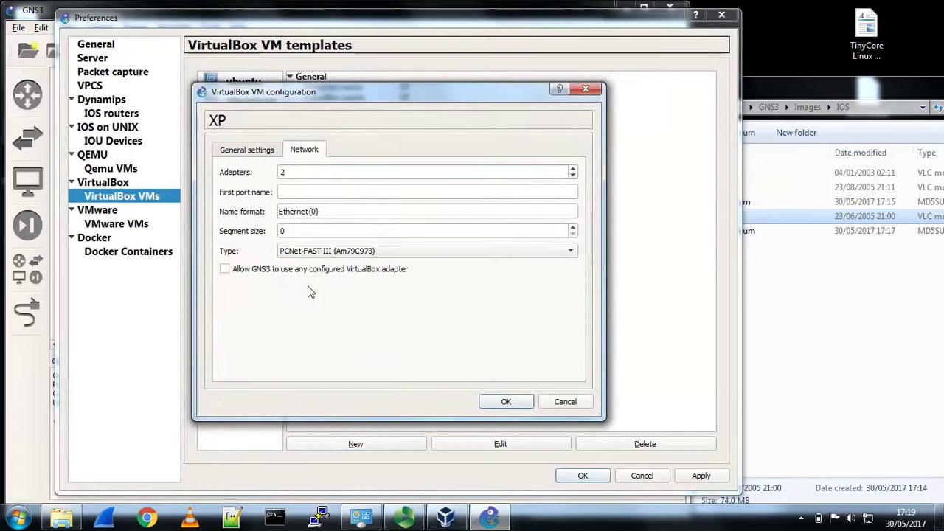
click(225, 270)
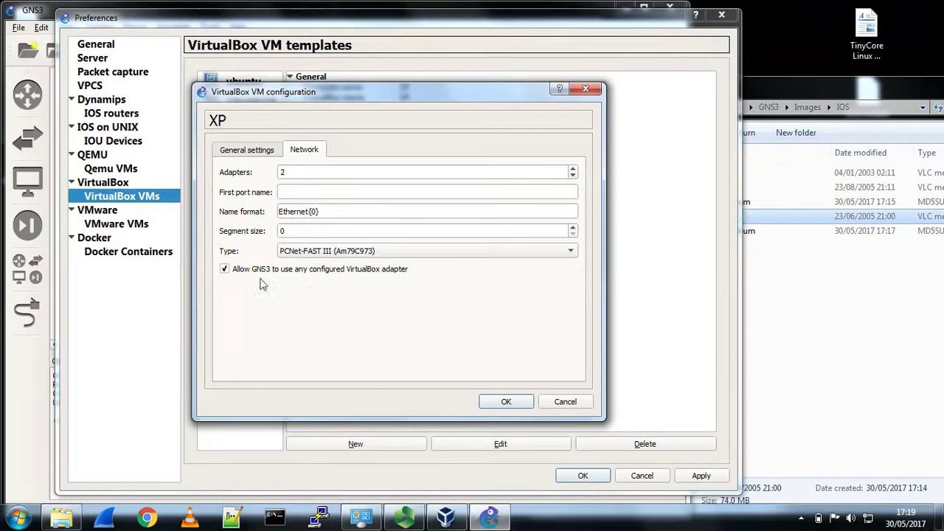
click(504, 403)
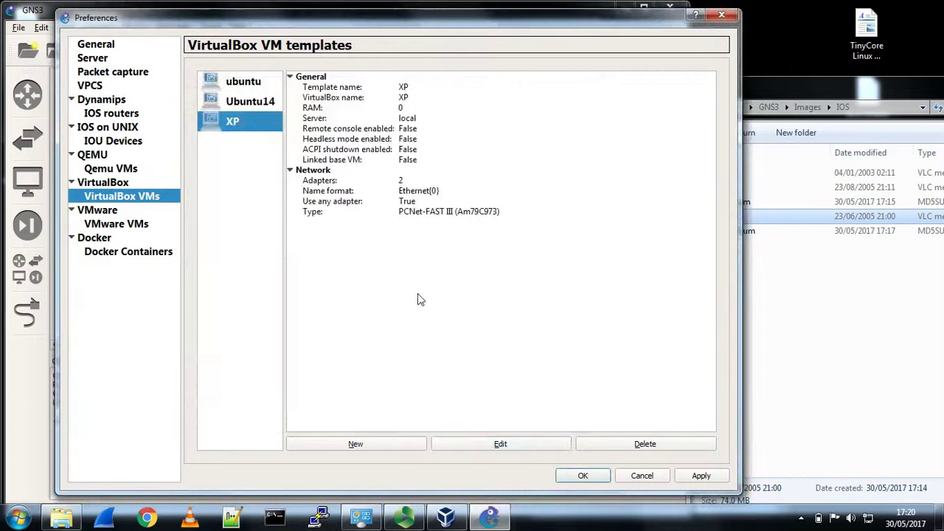
- Apply and close Preferences, then start a new project, closing the current topology
click(697, 476)
click(582, 476)
key(Return)
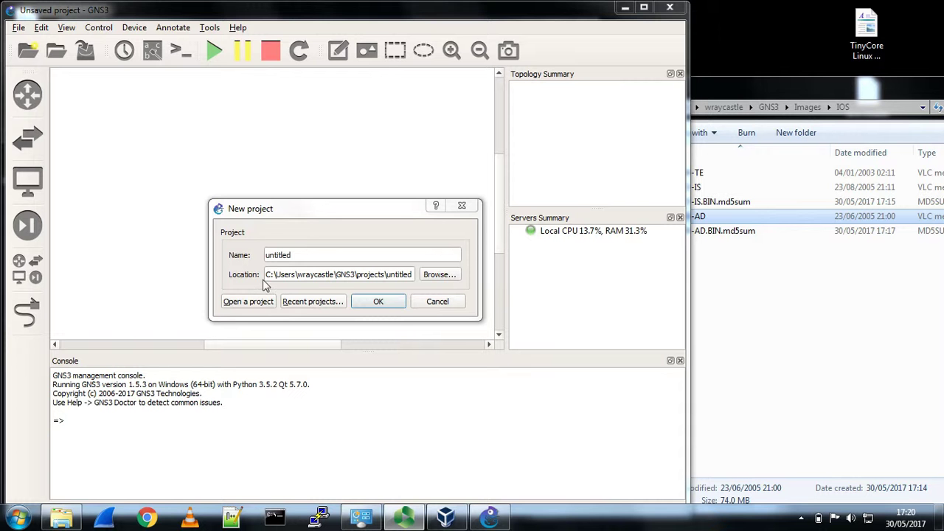
- Browse to the NAT64 TAYGA - Answer folder under Projects Version_1_5_3 > IPv6
click(248, 301)
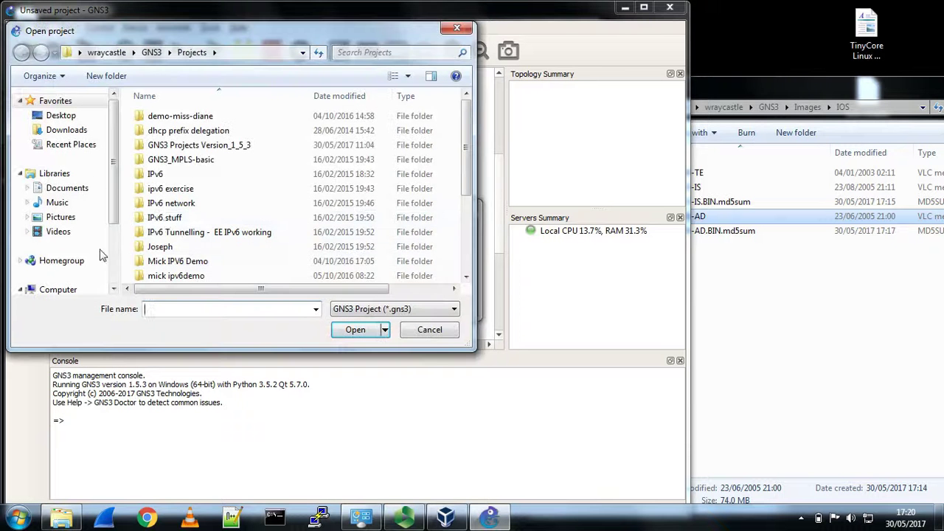
click(151, 51)
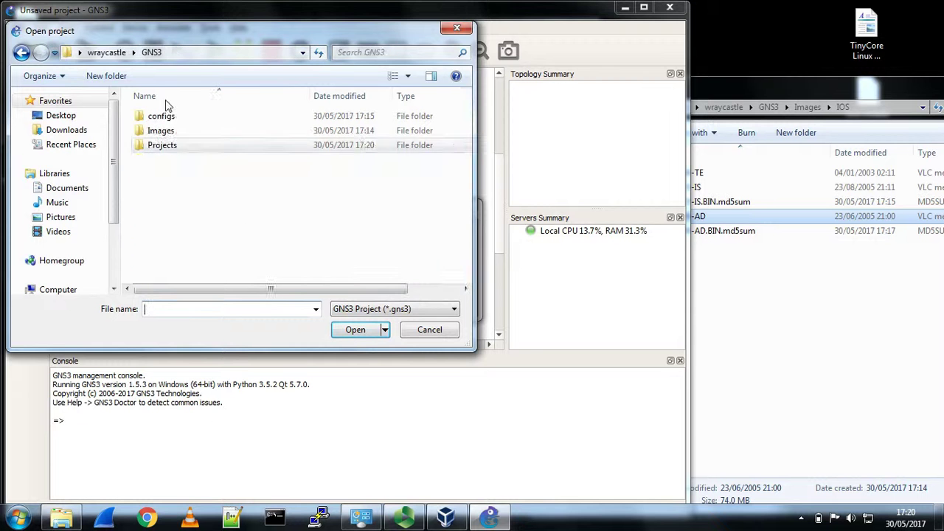
double_click(163, 145)
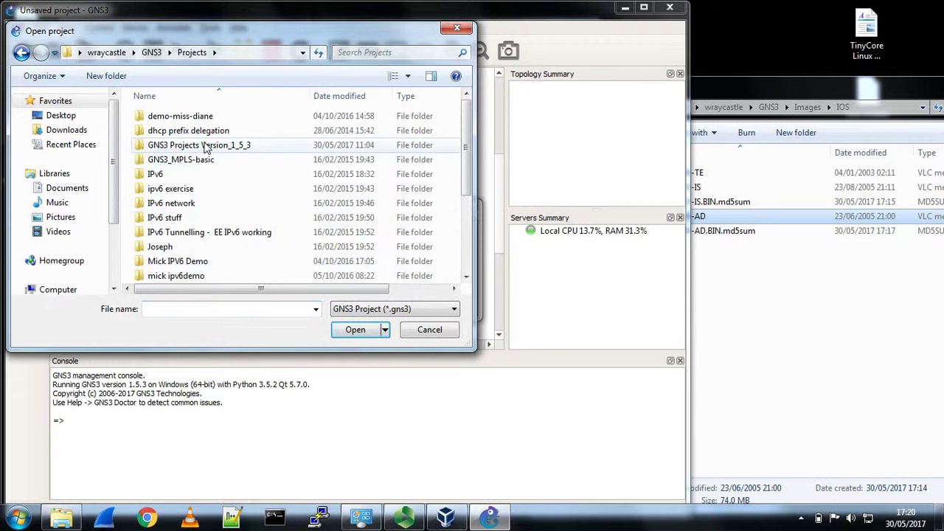
click(206, 145)
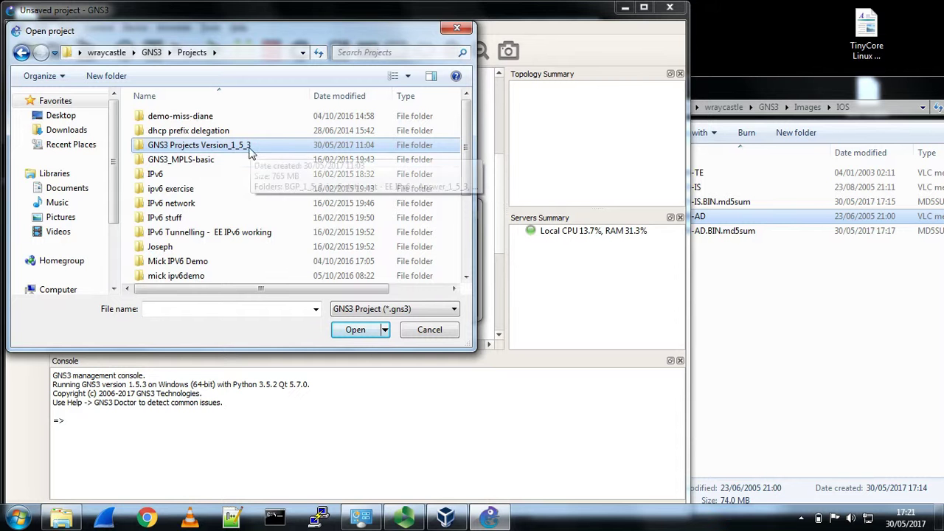
click(166, 175)
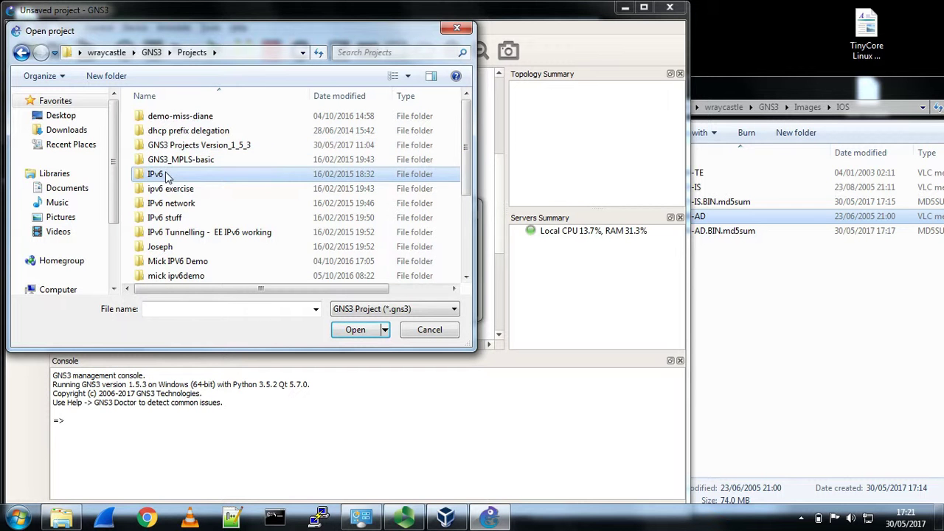
double_click(167, 175)
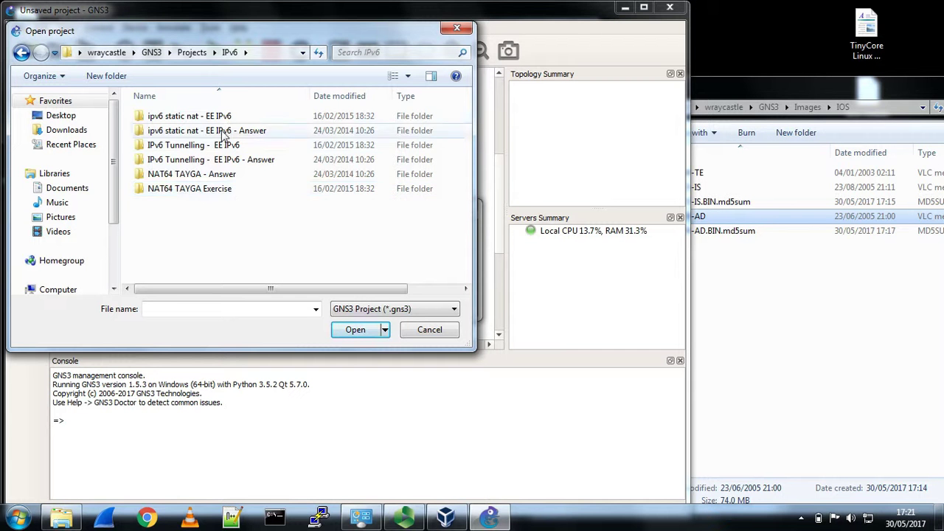
click(209, 116)
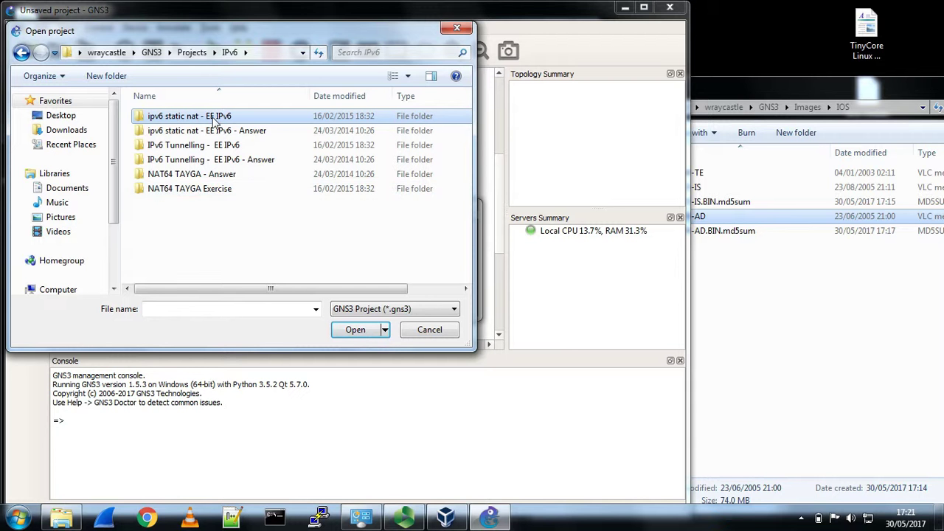
click(227, 177)
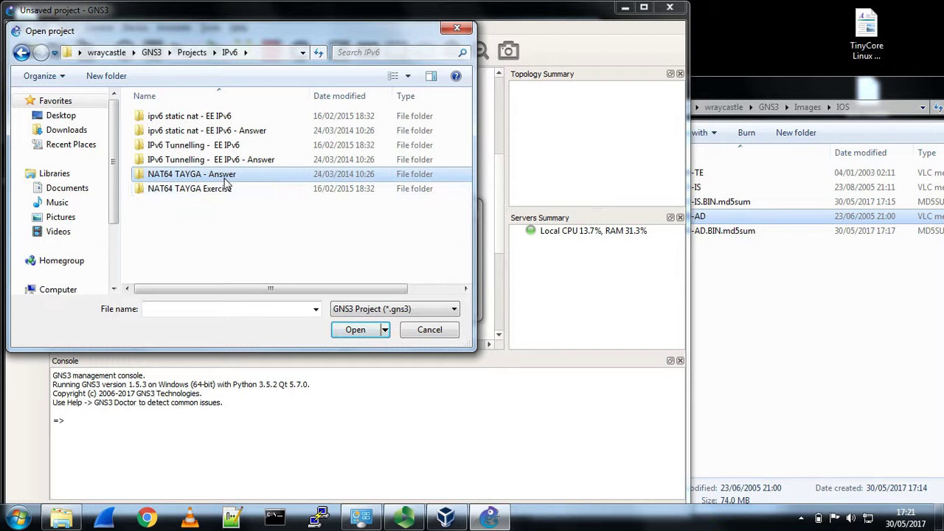
key(F2)
key(Escape)
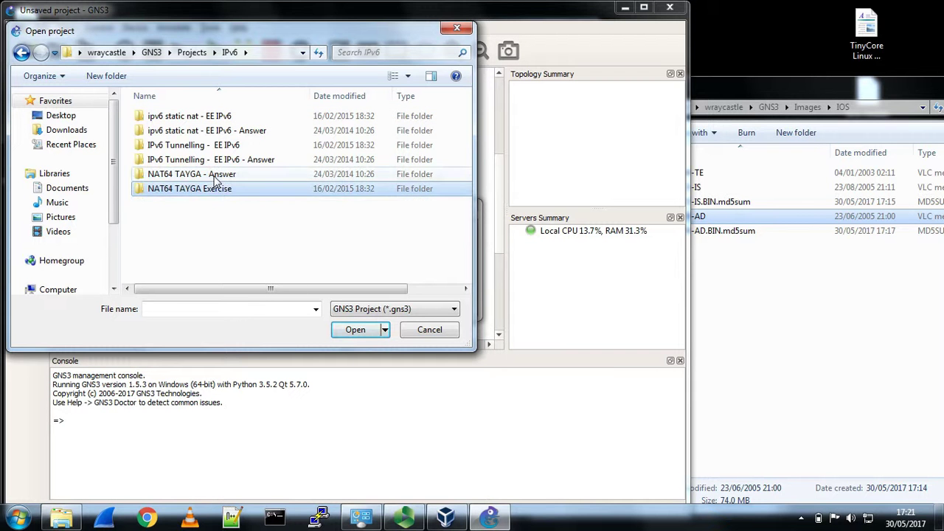
click(355, 330)
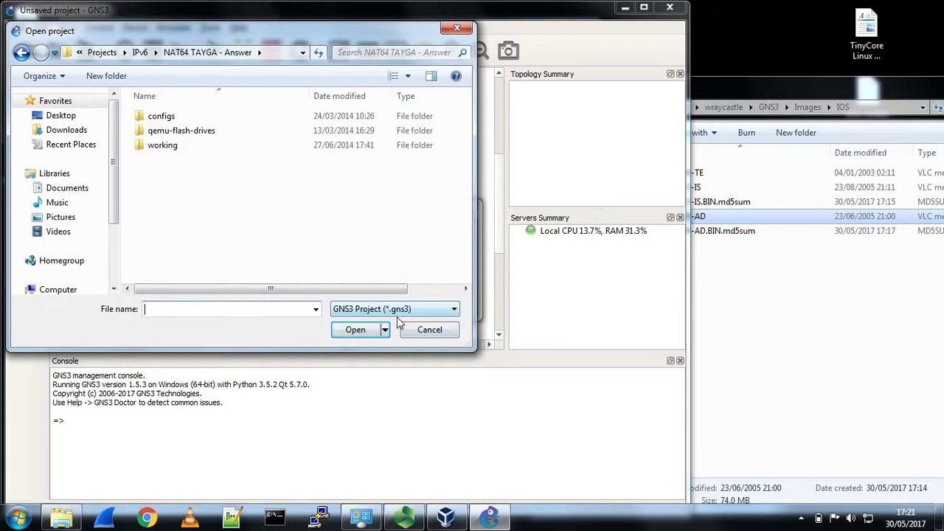
- Filter to NET files (*.net) and open the old topology file
click(445, 310)
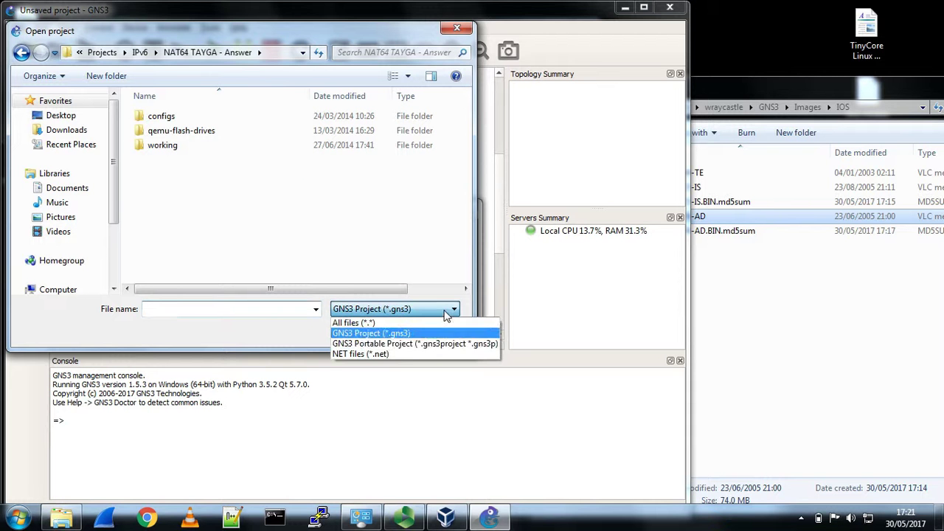
click(404, 353)
click(167, 162)
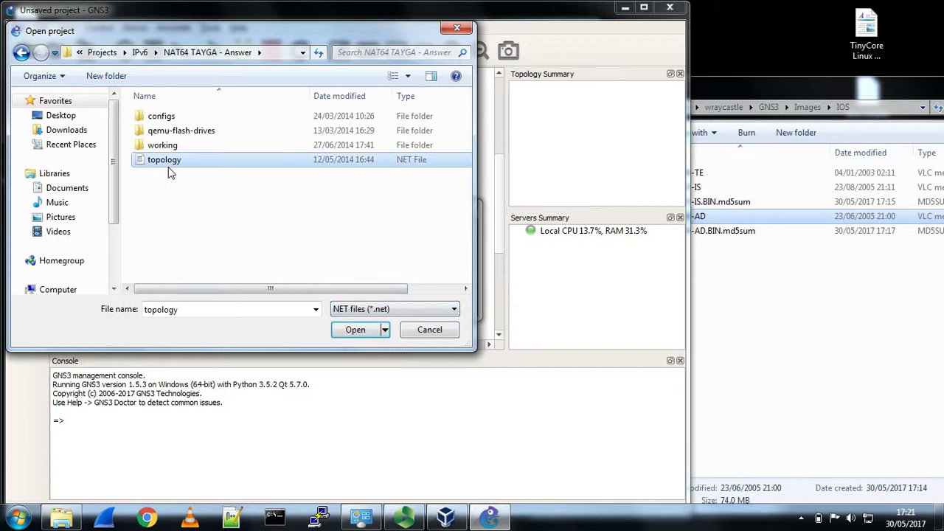
click(354, 329)
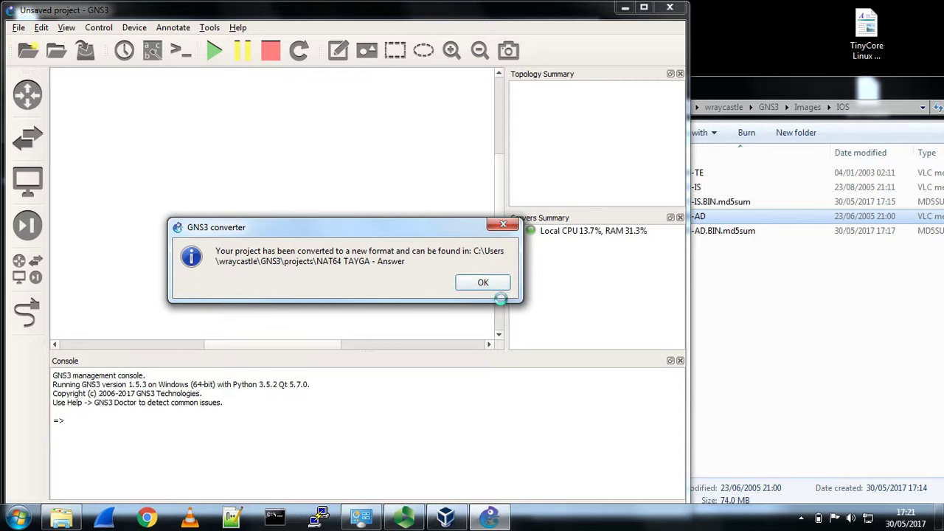
- Acknowledge the conversion notice and maximize the GNS3 window with the NAT64 TAYGA topology
click(483, 287)
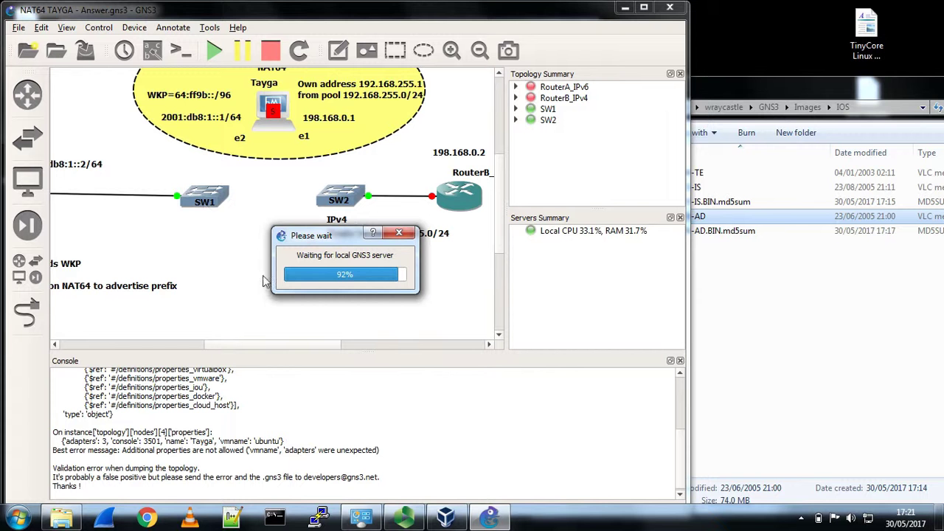
click(643, 6)
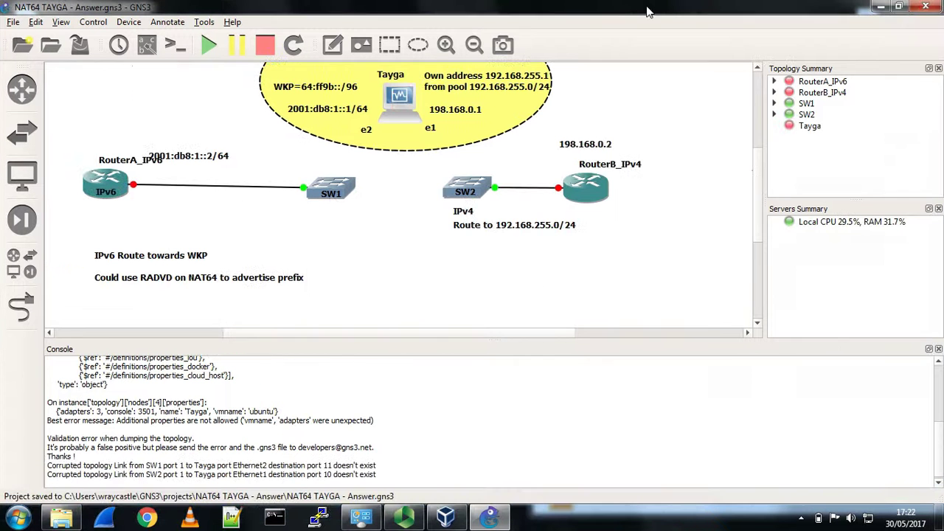
- Configure Tayga's network adapters as PCNet-FAST III, allowing any configured VirtualBox adapter
right_click(395, 118)
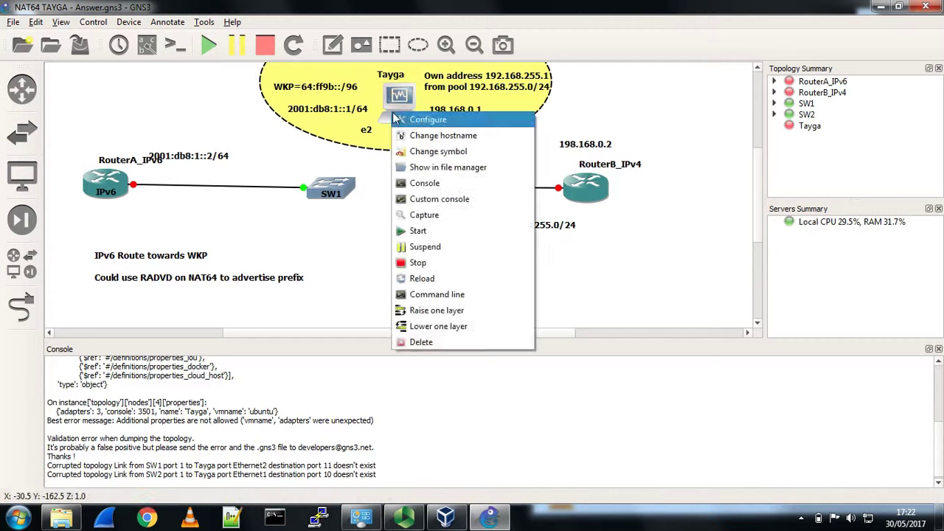
click(424, 120)
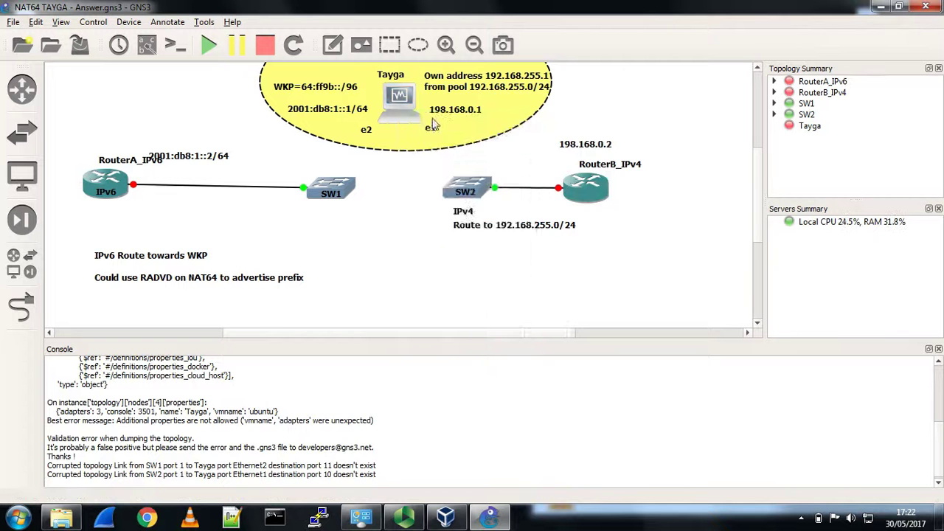
click(358, 150)
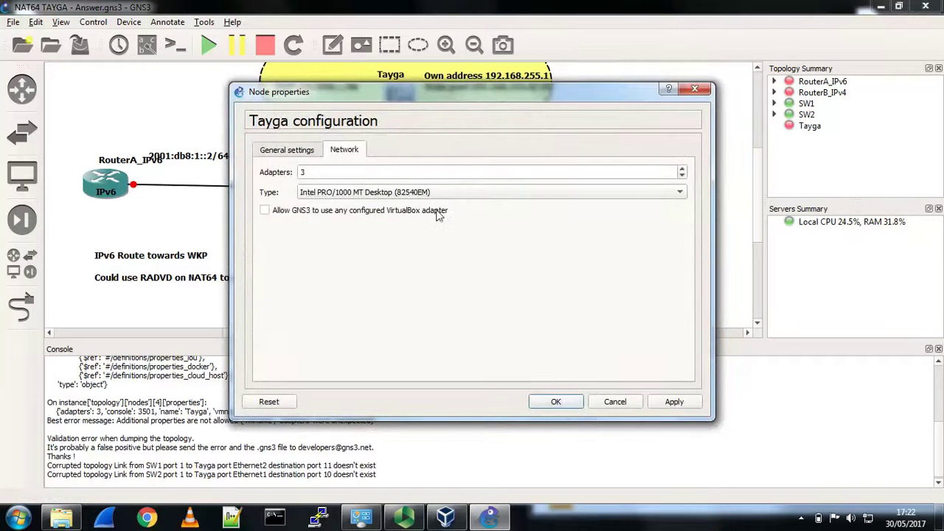
click(265, 211)
click(480, 193)
click(399, 176)
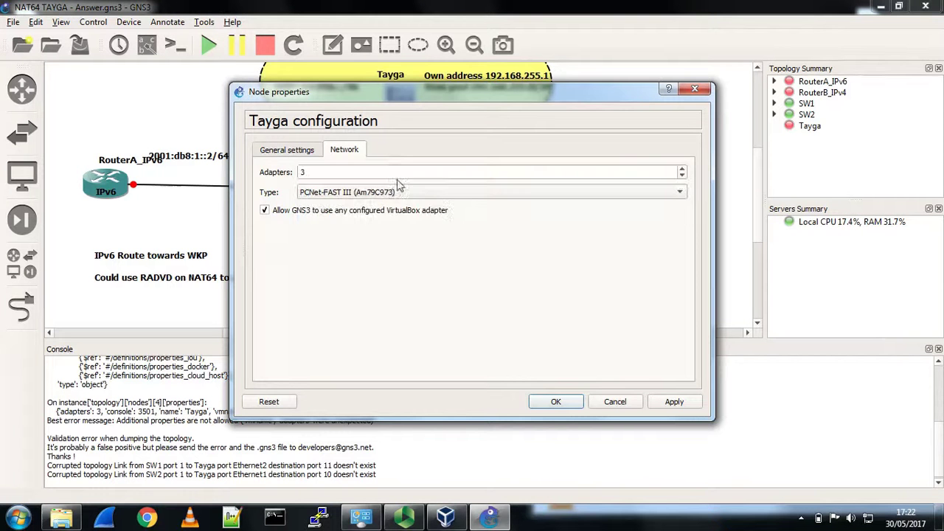
click(564, 401)
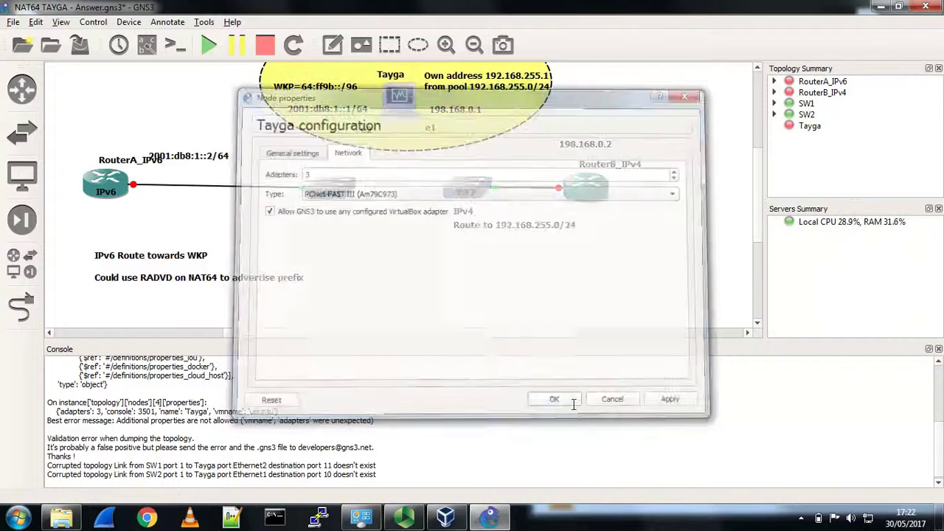
- Link a Tayga port to SW1
click(27, 297)
click(396, 118)
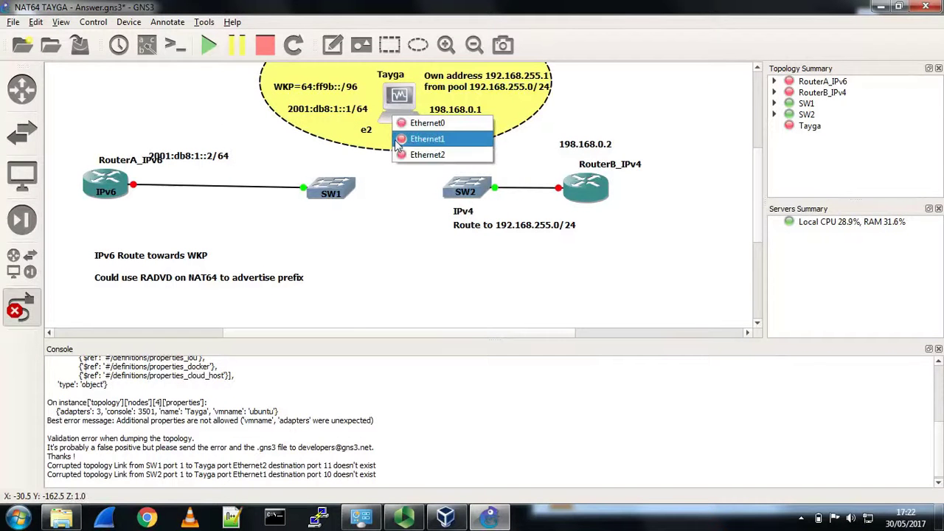
click(426, 139)
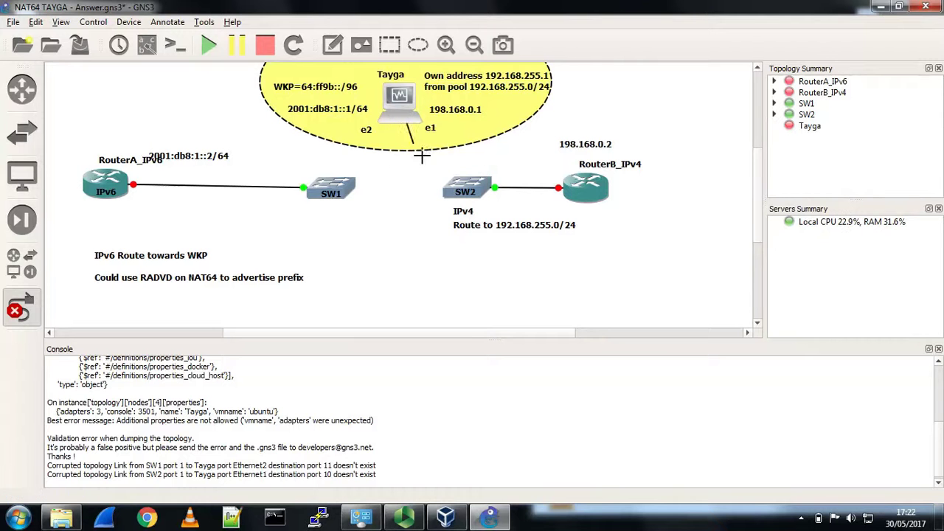
click(352, 193)
click(369, 201)
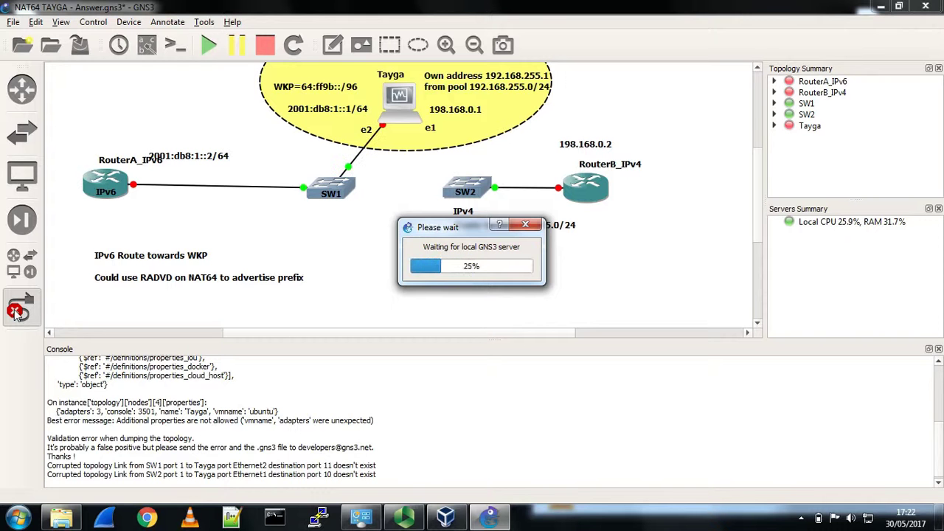
click(16, 311)
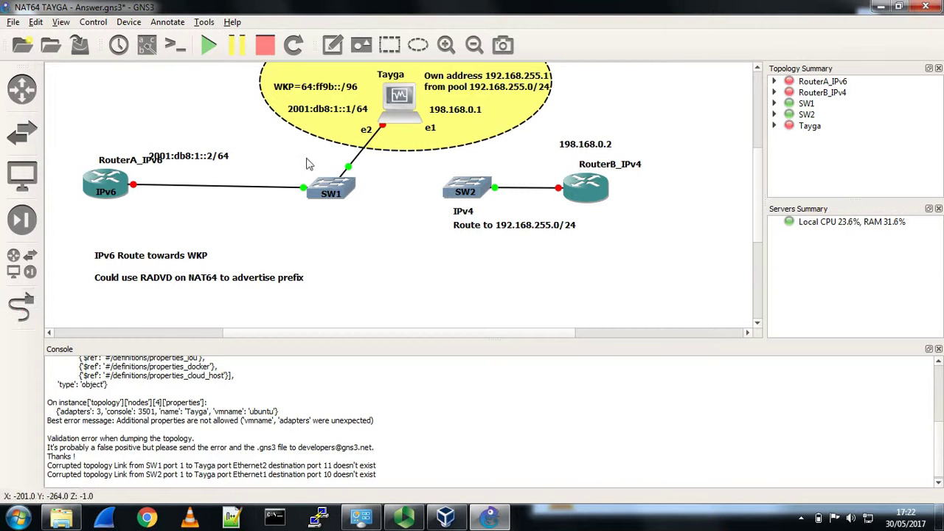
- Link Tayga's e1 port to SW2 and save the NAT64 TAYGA - Answer project
click(21, 306)
click(407, 107)
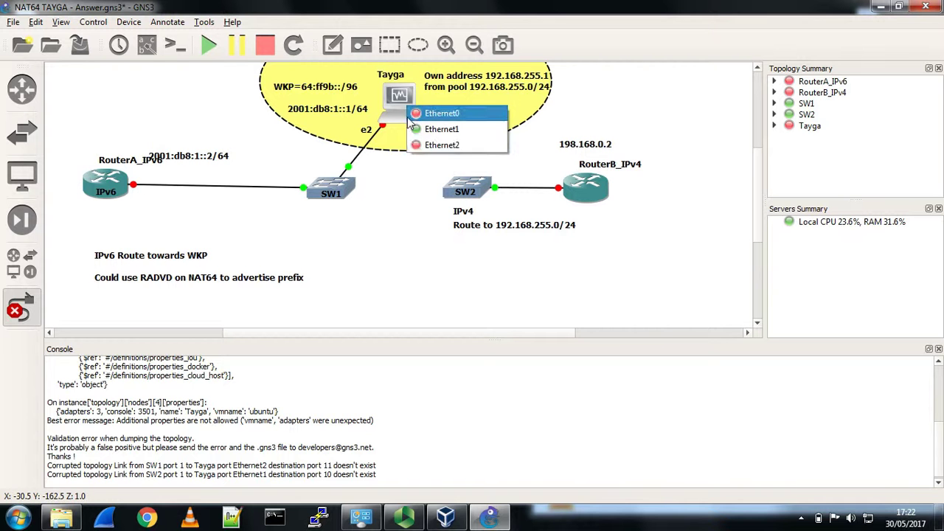
click(441, 129)
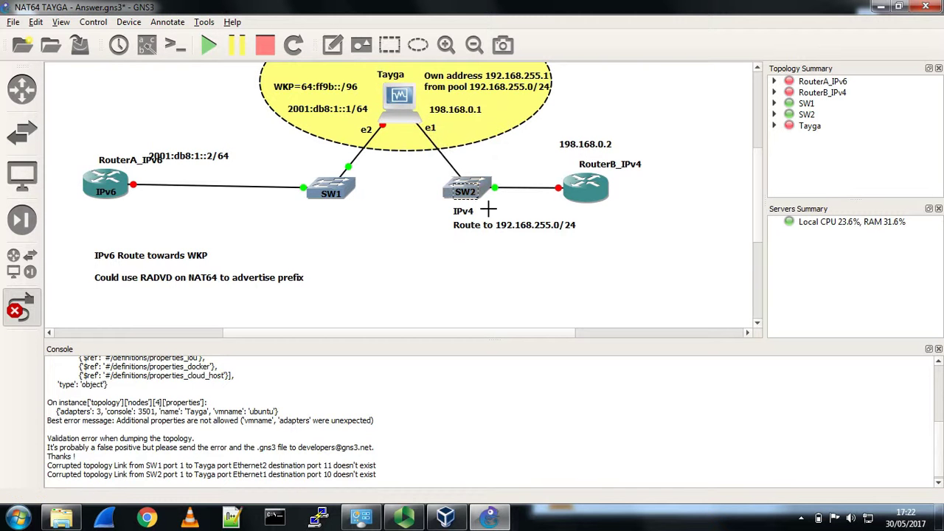
click(461, 194)
click(407, 235)
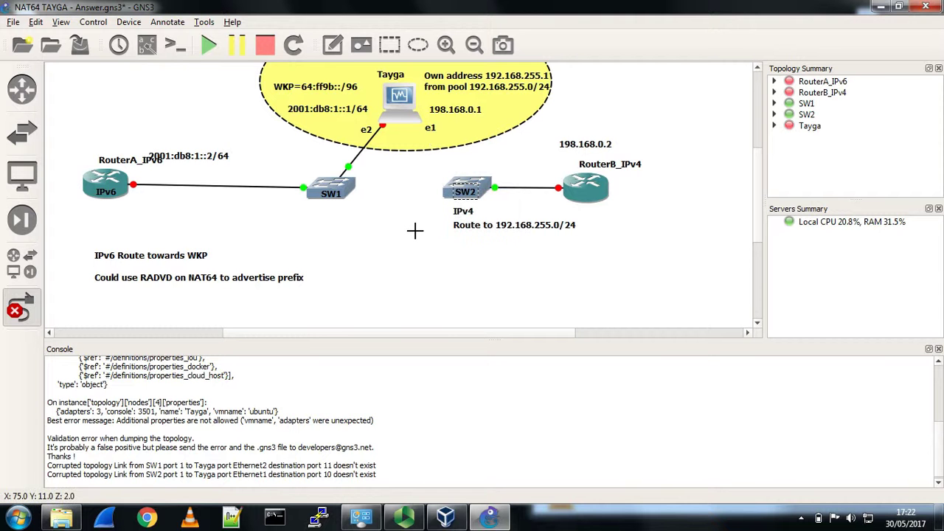
click(461, 193)
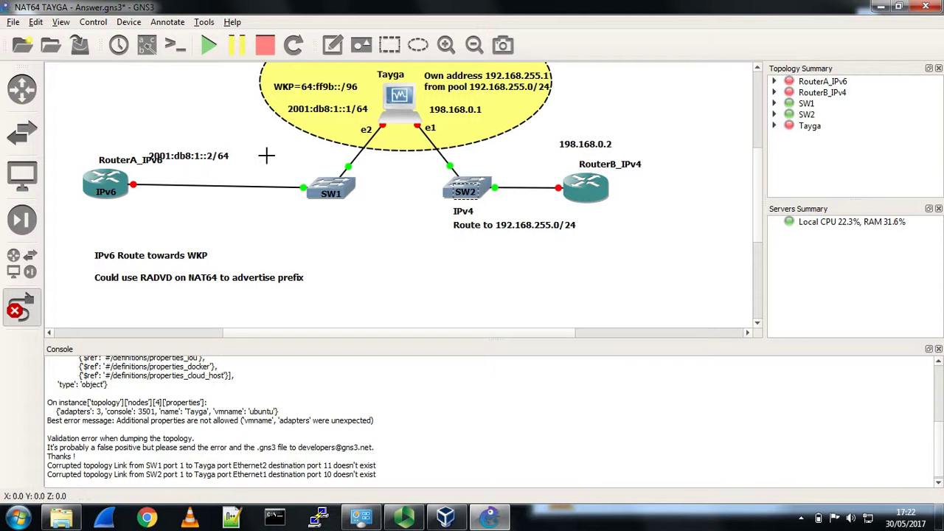
click(13, 22)
click(42, 71)
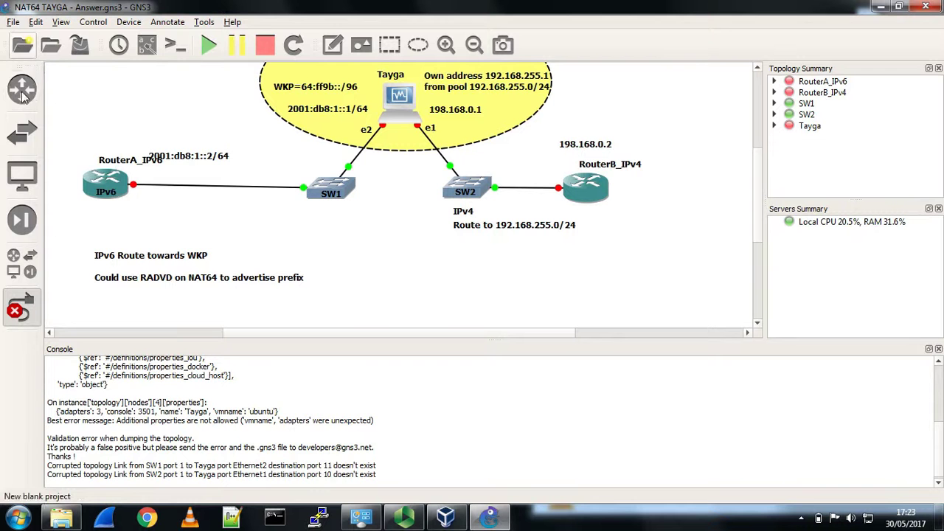
- Browse into GNS3 Projects Version_1_5_3 > BGP_1_5_3 and open BGP_1_5_3.gns3
click(14, 22)
click(34, 53)
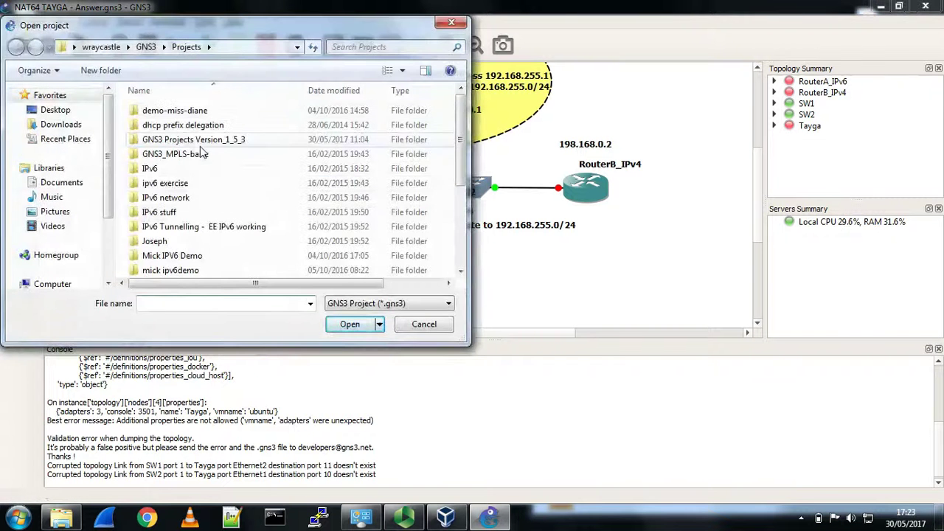
double_click(194, 139)
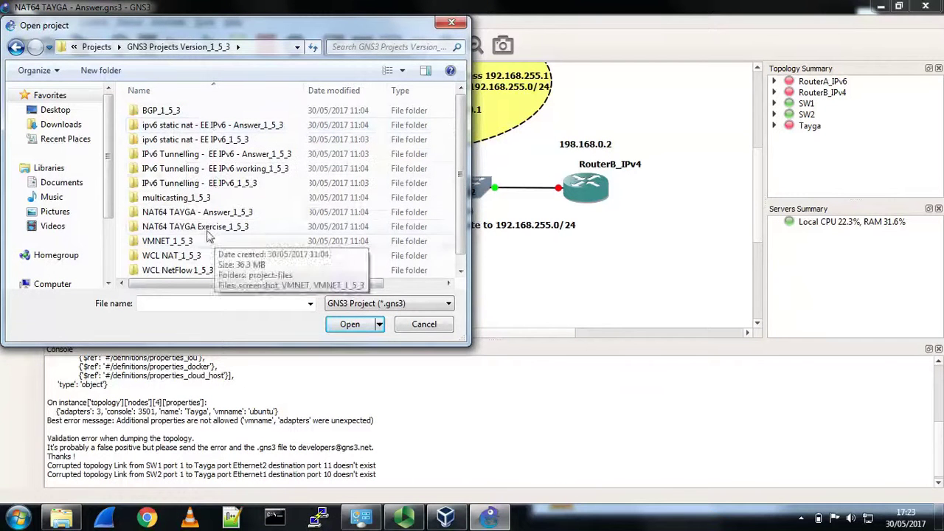
double_click(162, 109)
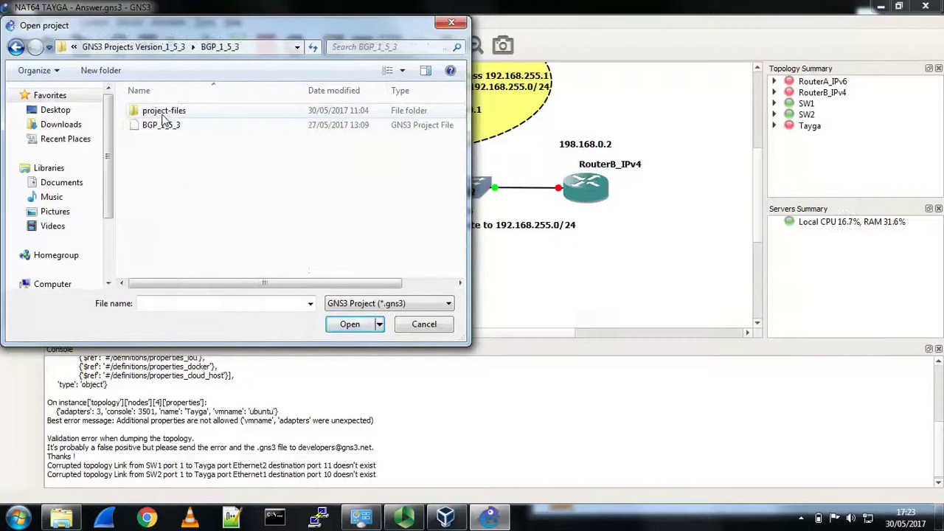
double_click(168, 125)
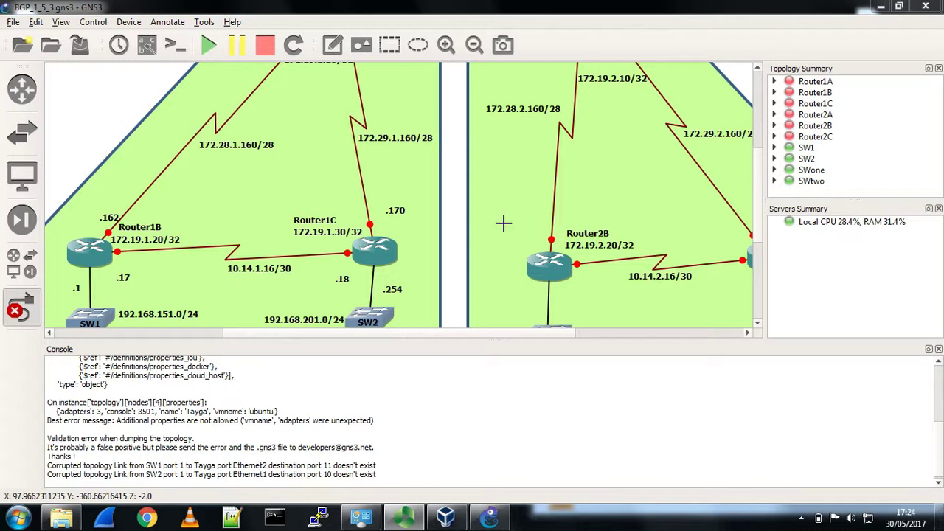
- Cancel link mode and hide the console to view the whole ASN1/ASN2 topology
right_click(226, 222)
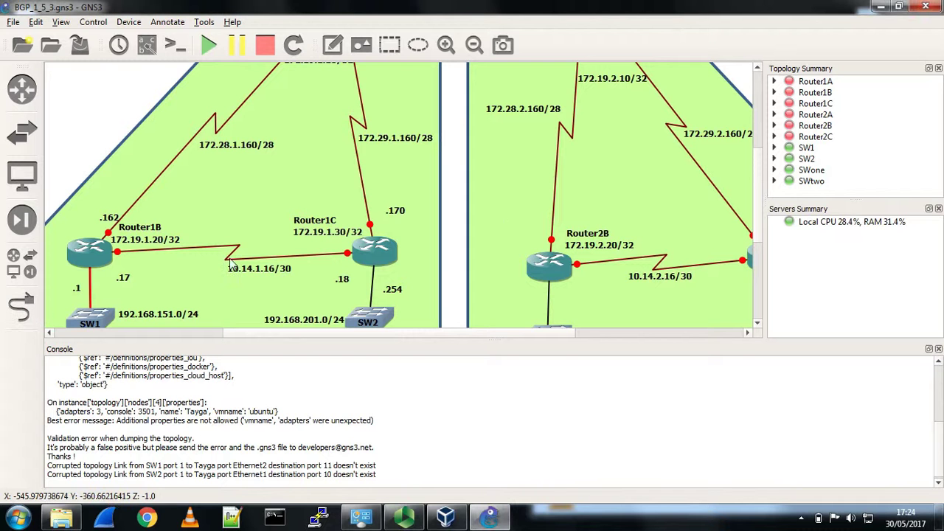
scroll(520, 156, down, 3)
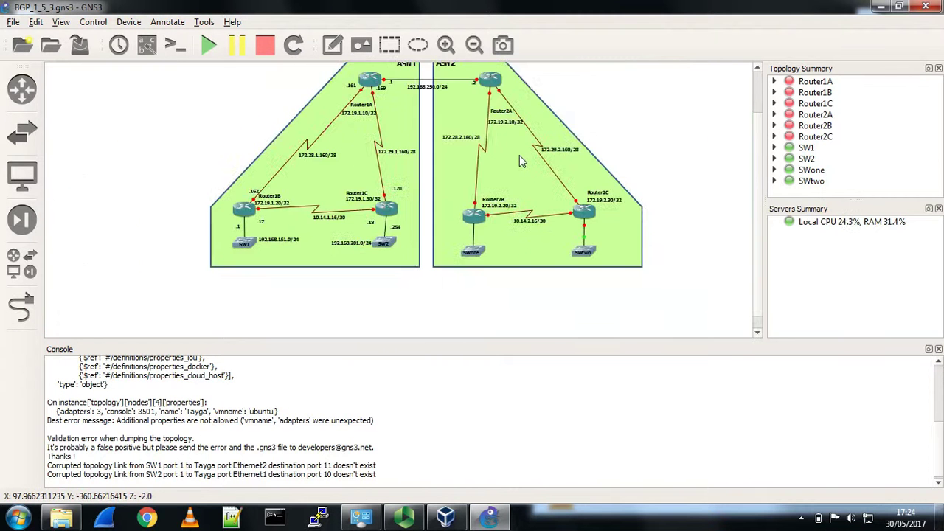
scroll(519, 159, up, 2)
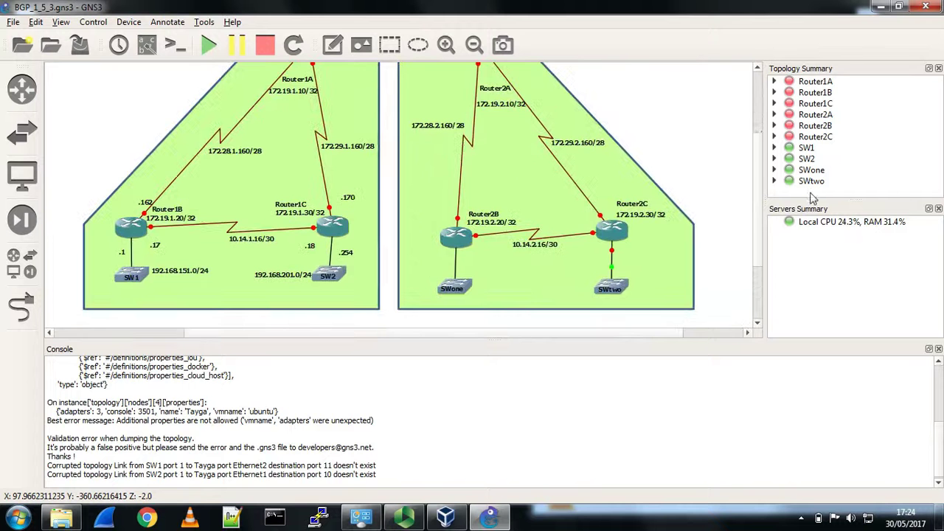
click(938, 349)
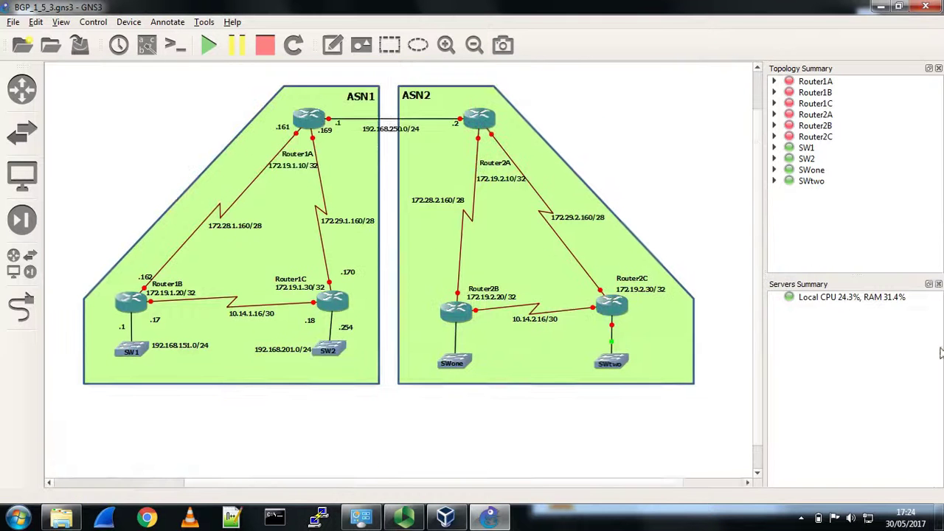
scroll(758, 140, up, 1)
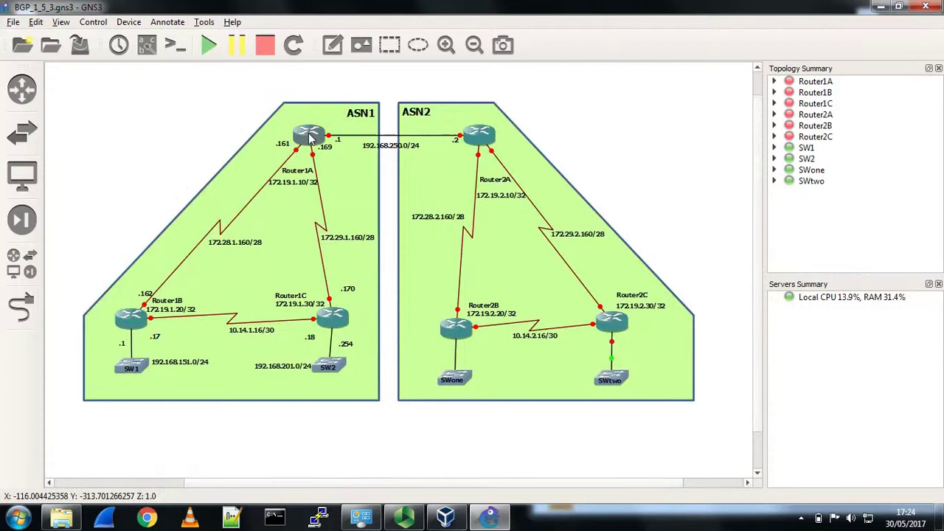
- Start all devices, then check and dismiss Router2A's context menu
click(209, 48)
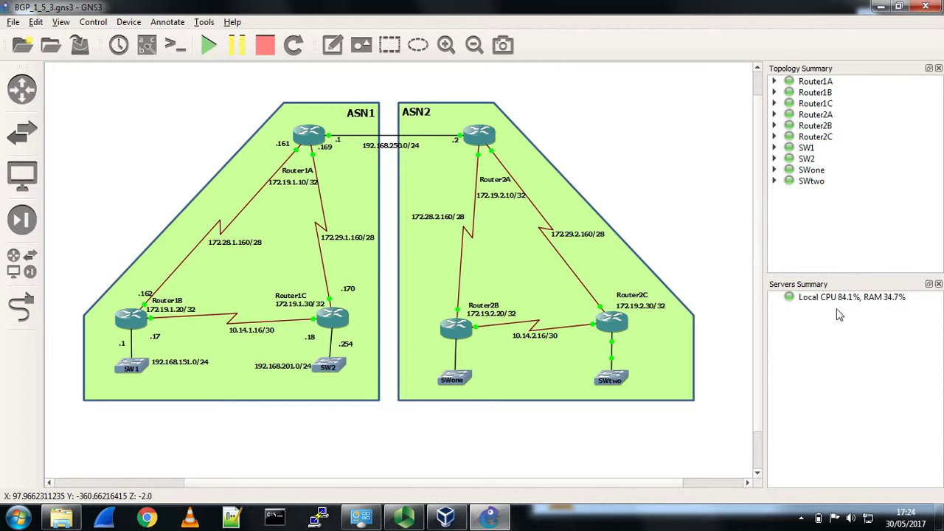
right_click(481, 135)
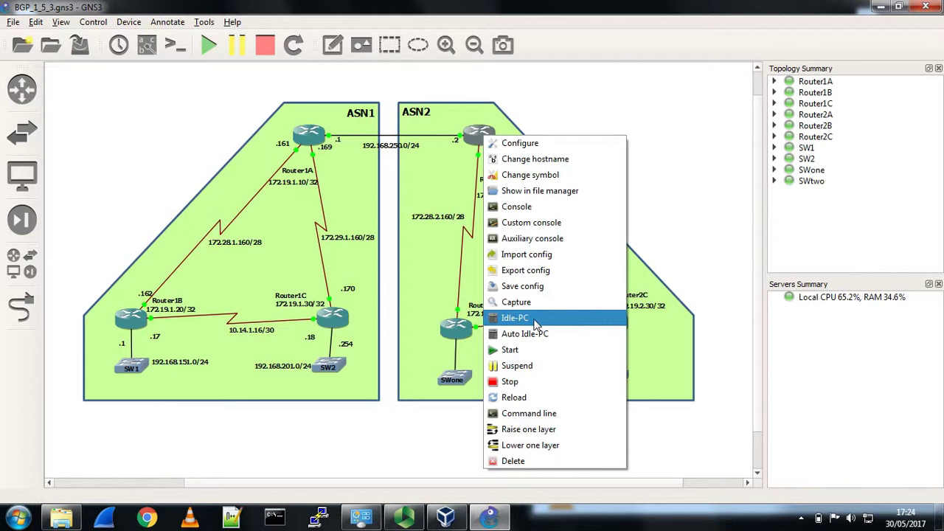
click(723, 268)
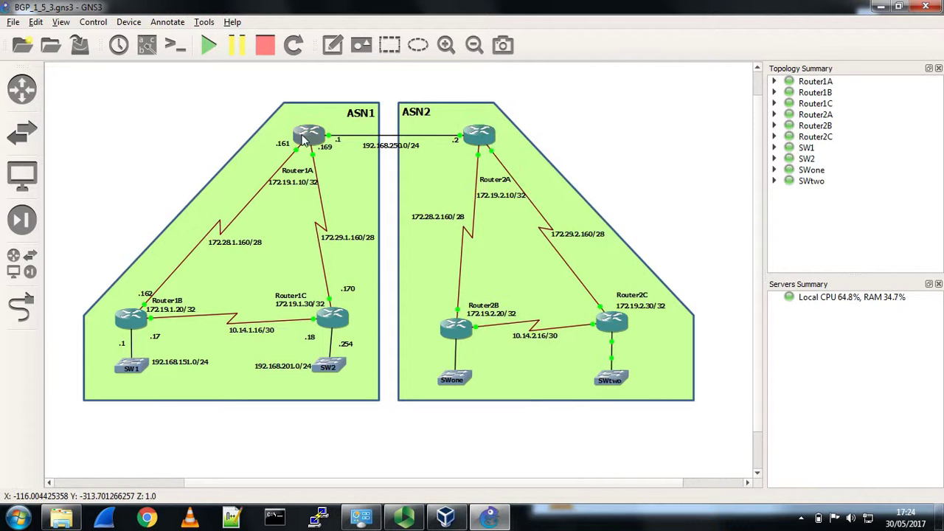
- Open Router1A's console and display its routing table with 'sh ip route'
double_click(305, 137)
key(Return)
key(Return)
key(Return)
key(Return)
key(Return)
key(Return)
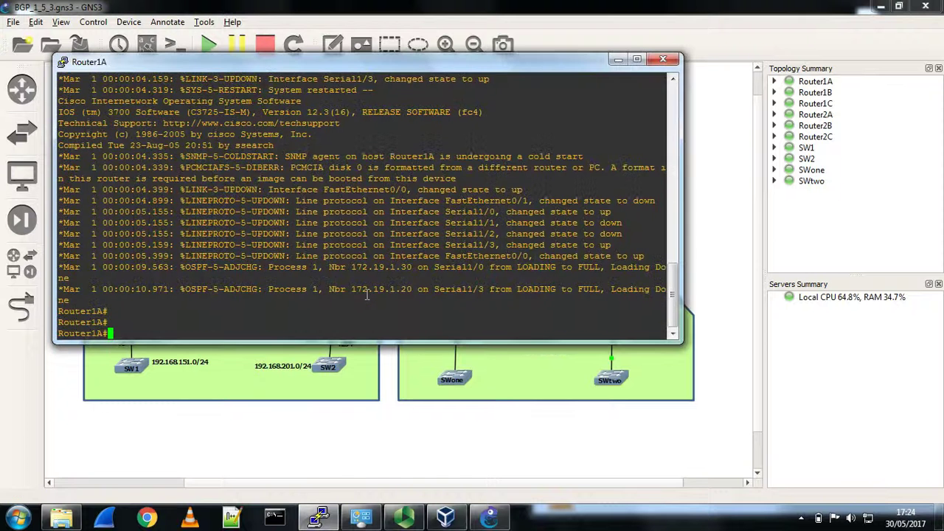
text(sh ip )
text(route)
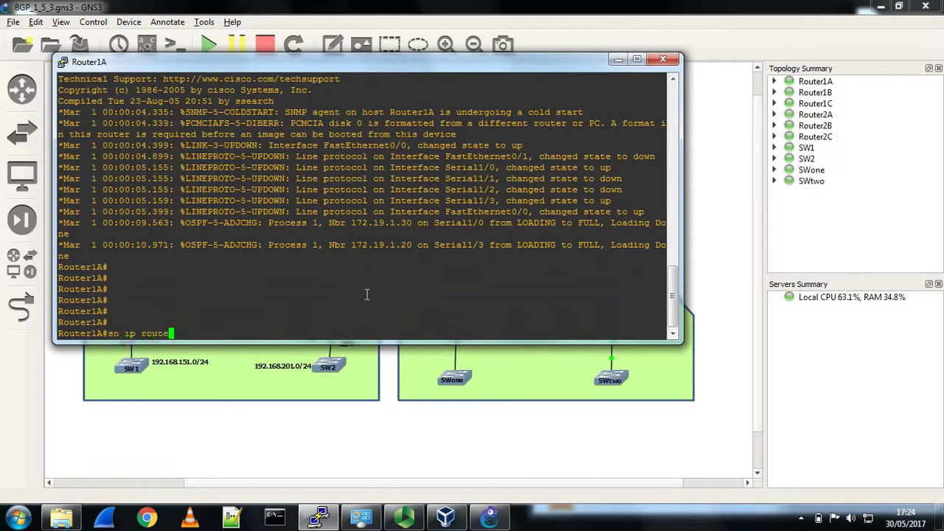
key(Return)
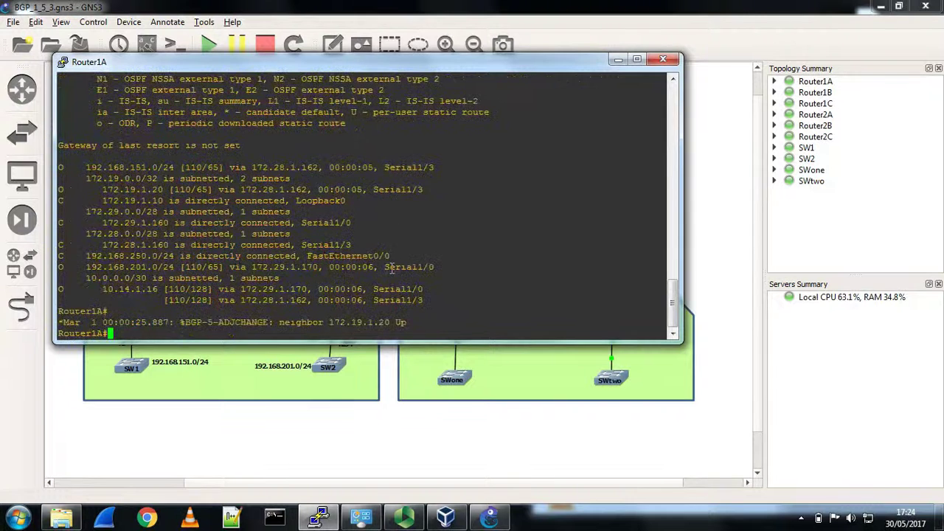
key(Return)
key(Return)
key(Return)
key(Return)
key(Up)
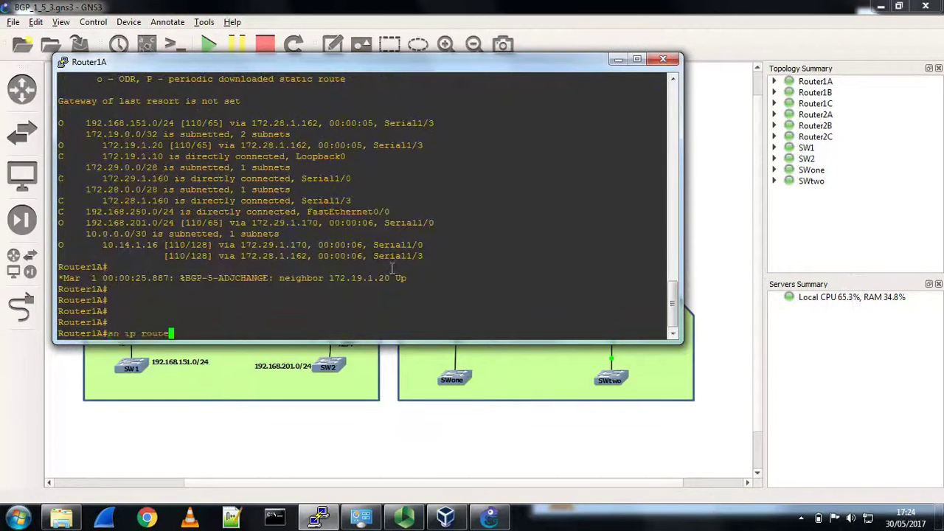
key(Return)
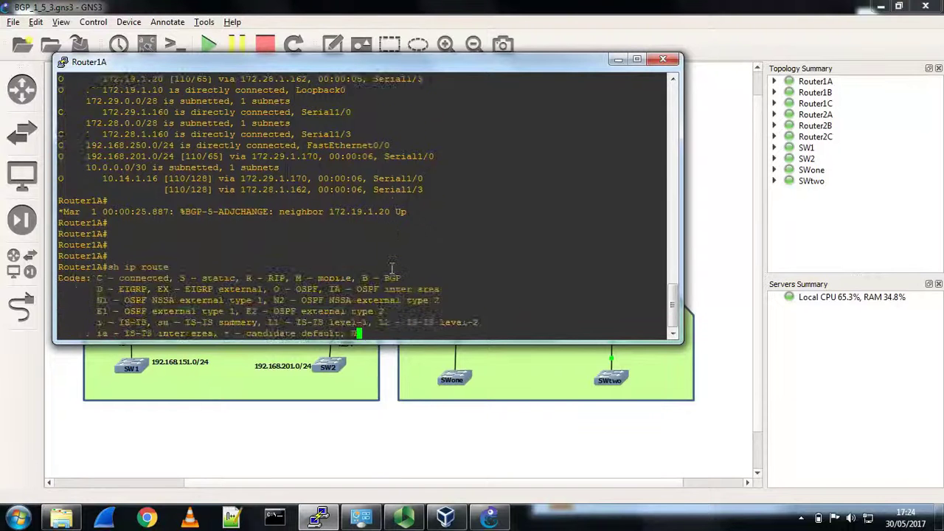
- Run 'sh ip bgp' and 'sh ip route' to confirm routes via 192.168.250.2, then close the console
key(Return)
key(Return)
key(Return)
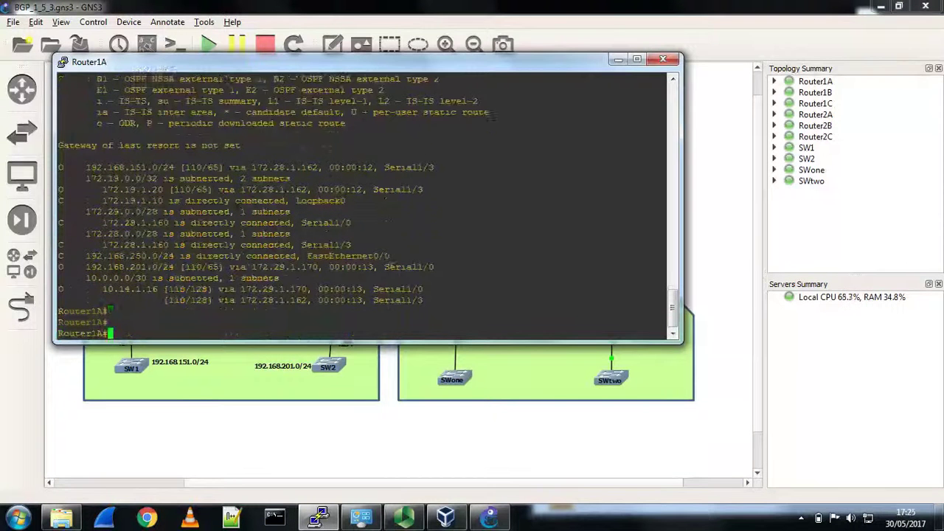
text(sh ip bgp)
key(Return)
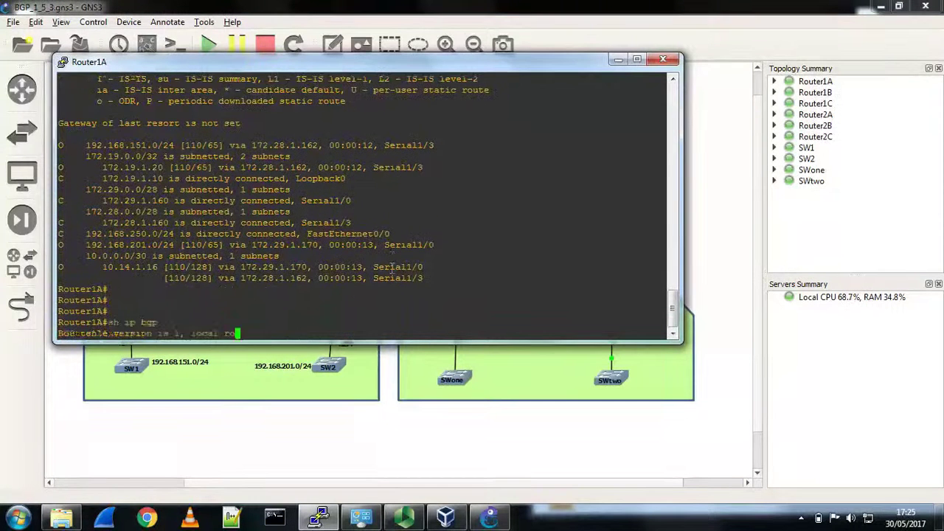
key(Return)
key(Return)
key(Return)
key(Return)
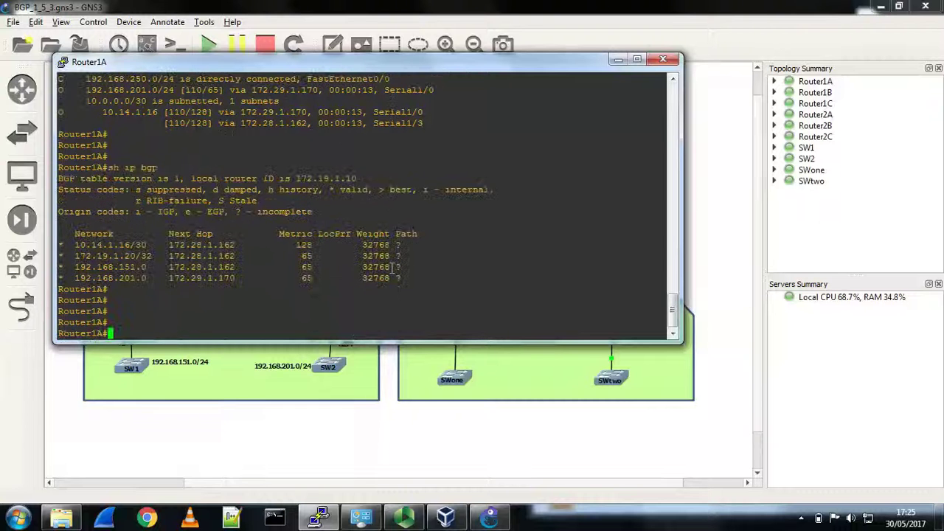
text(sh ip)
text( route)
key(Return)
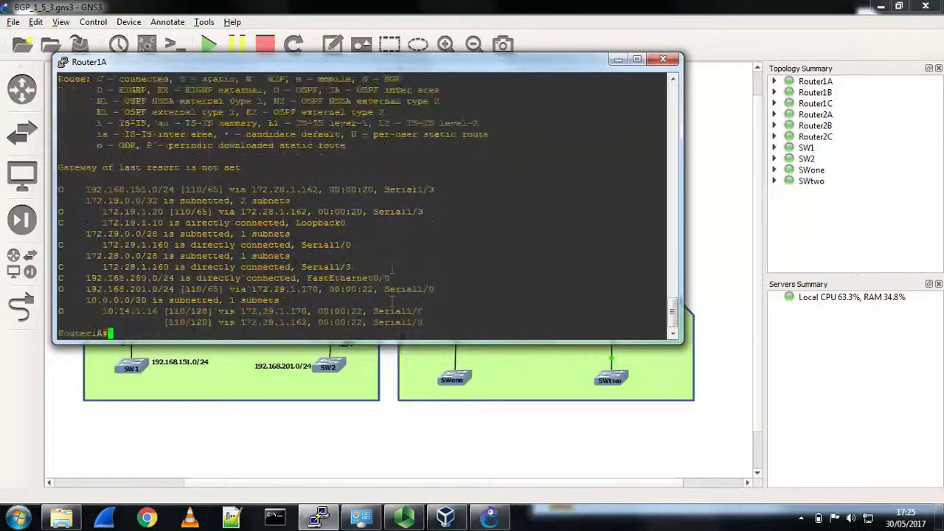
key(Return)
key(Return)
key(Return)
key(Up)
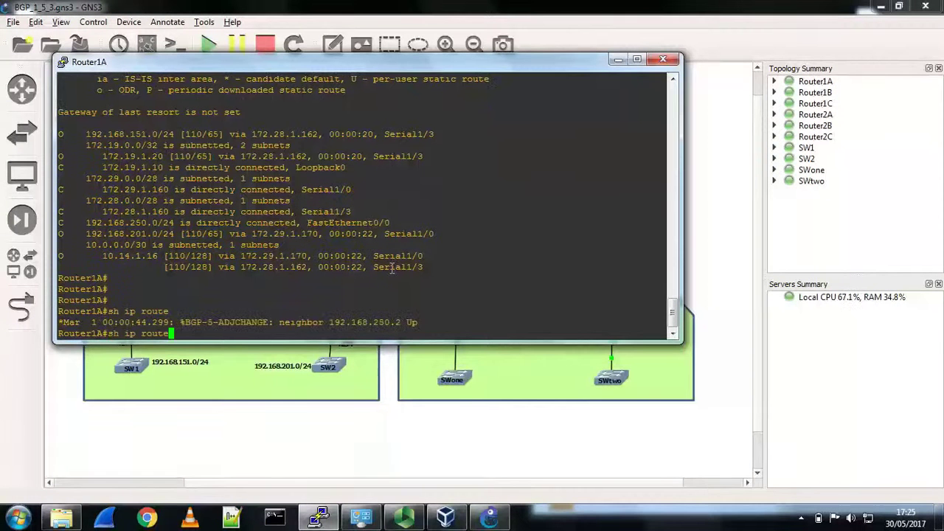
key(Return)
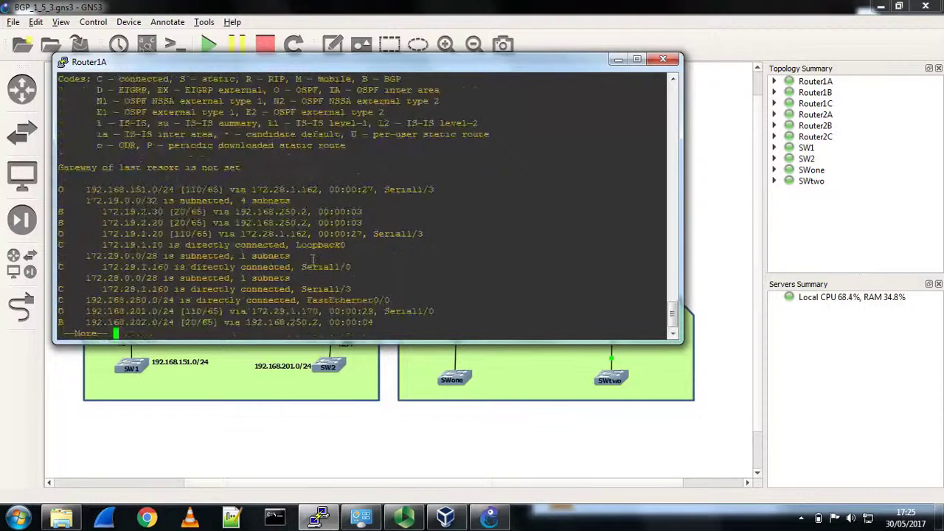
key(space)
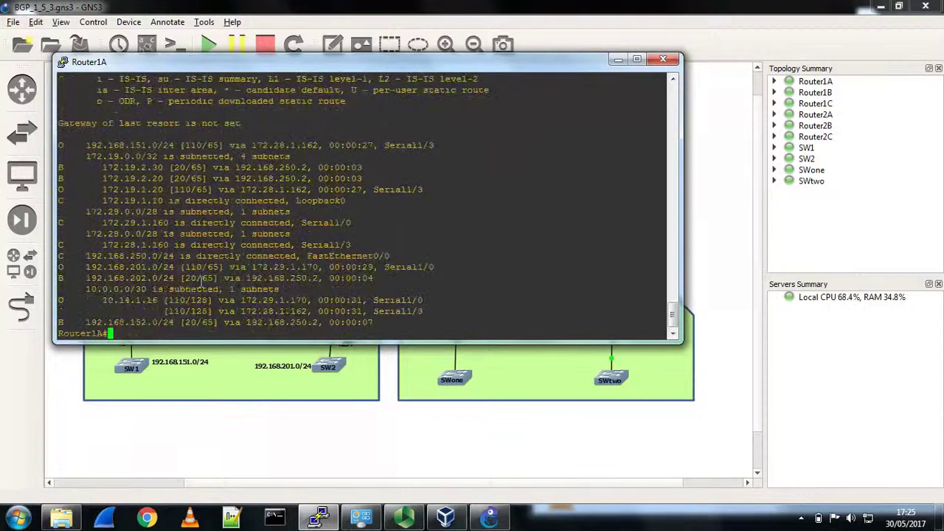
click(663, 59)
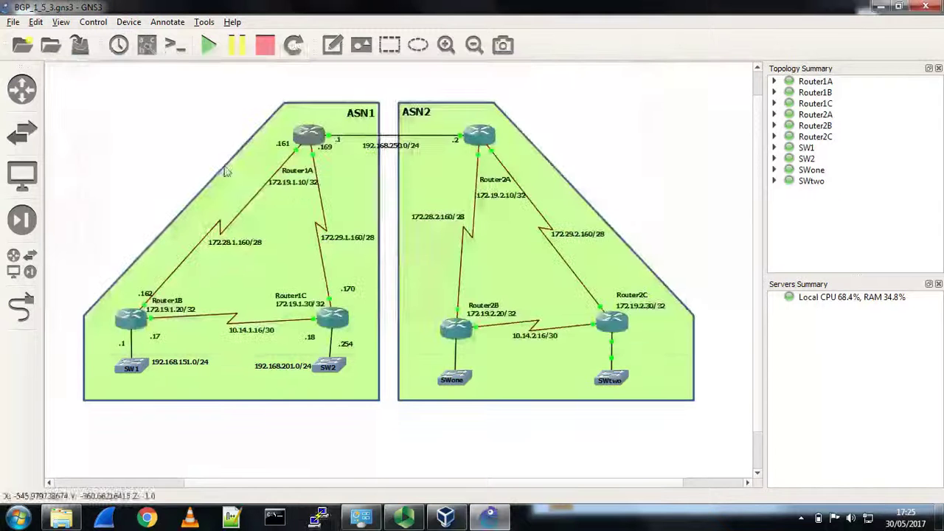
- Stop all devices, review VirtualBox VMs such as Ubuntu14, and return to GNS3
click(272, 47)
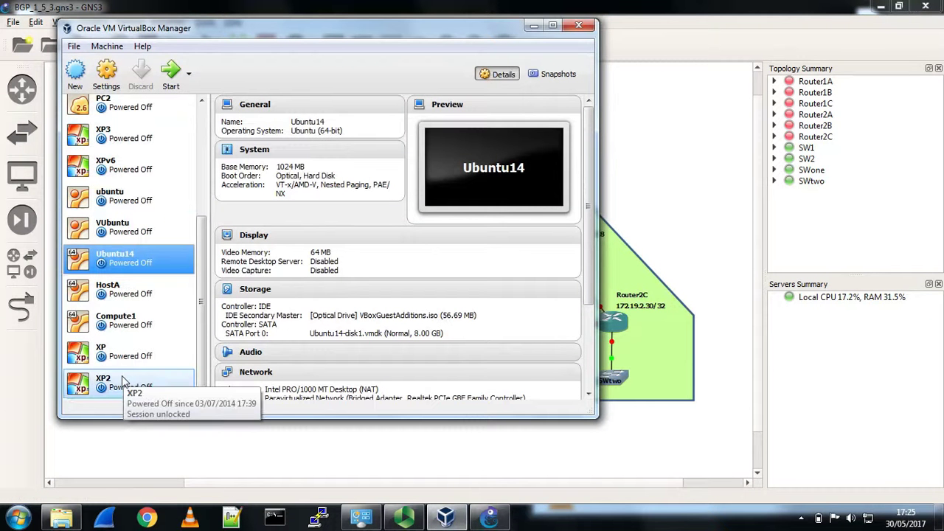
key(alt+Tab)
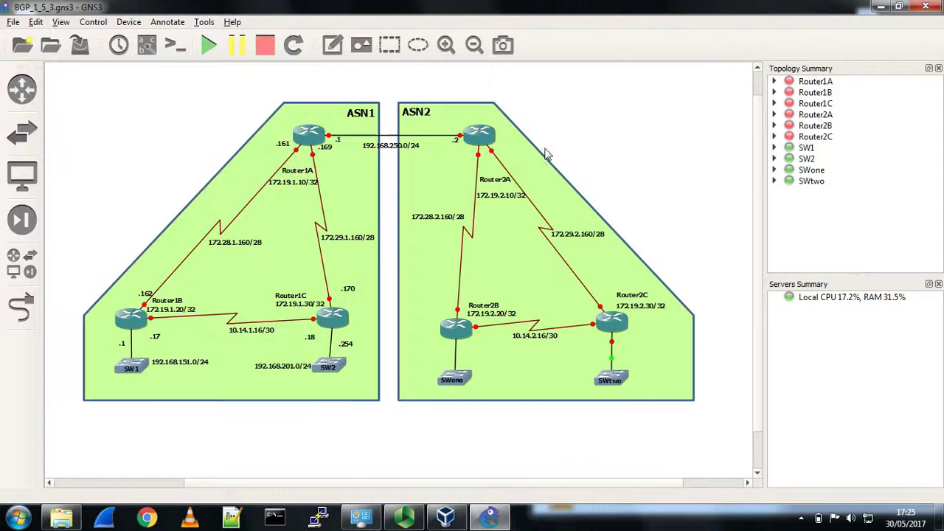
click(36, 22)
- In Preferences, view the VirtualBox VM templates, then the C2600-TE, C3725-IS and C7200-AD IOS router templates
click(59, 68)
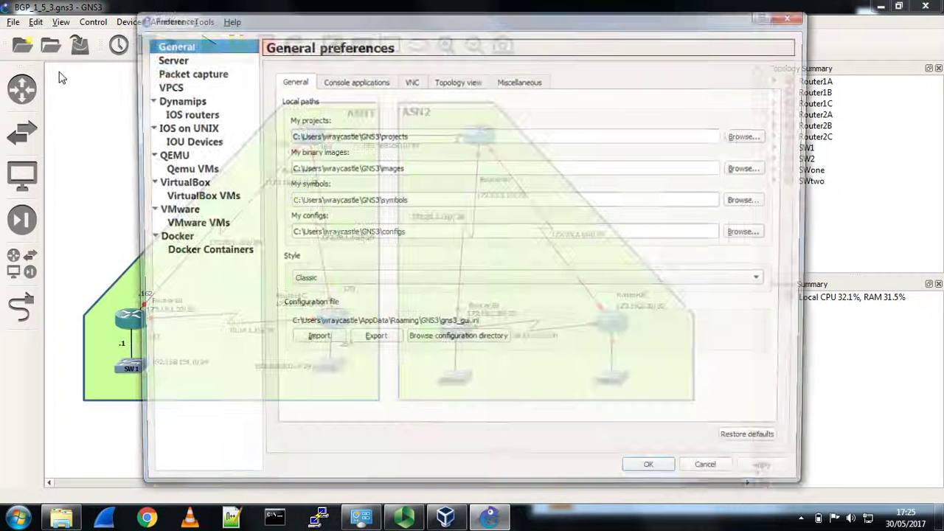
click(175, 198)
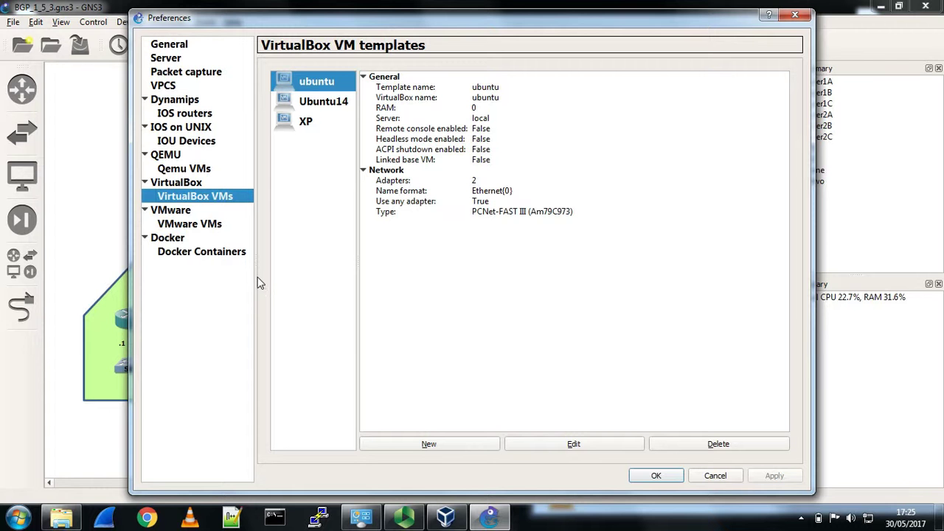
click(184, 114)
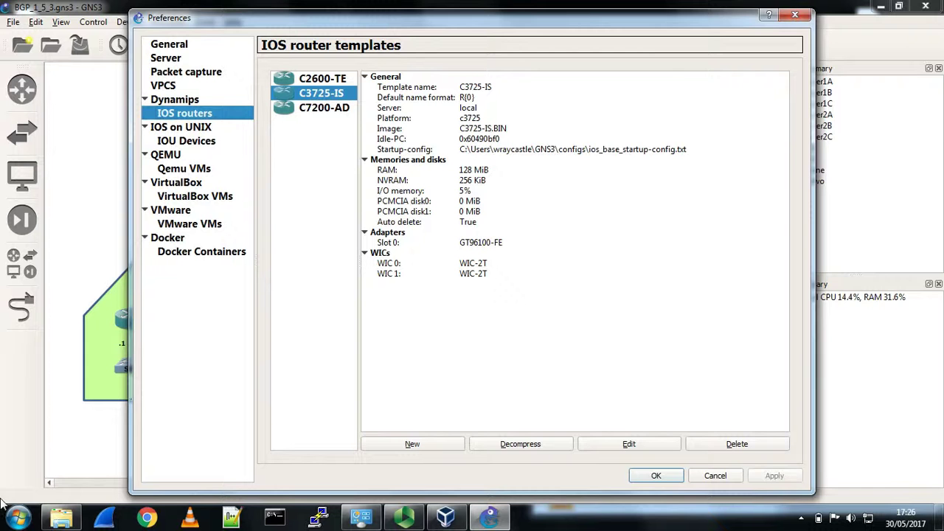
click(61, 516)
- Navigate Explorer from GNS3 into Projects > GNS3 Projects Version_1_5_3, showing 13 project folders
drag(727, 86, 640, 107)
click(639, 96)
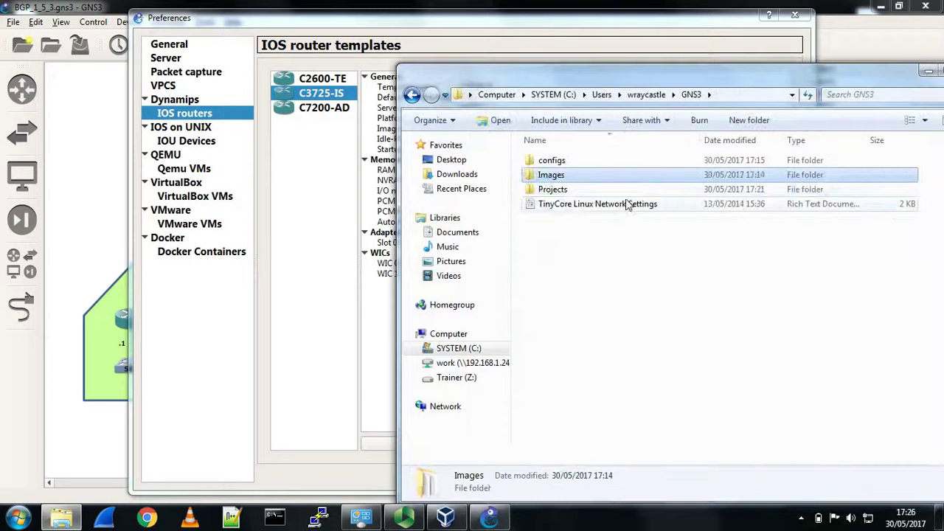
double_click(561, 188)
drag(604, 77, 428, 38)
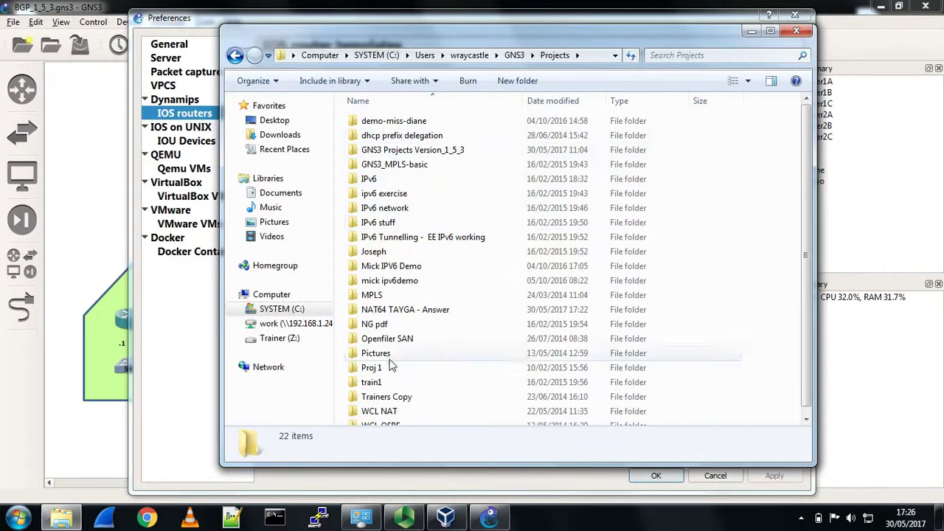
scroll(451, 383, down, 1)
scroll(453, 344, up, 1)
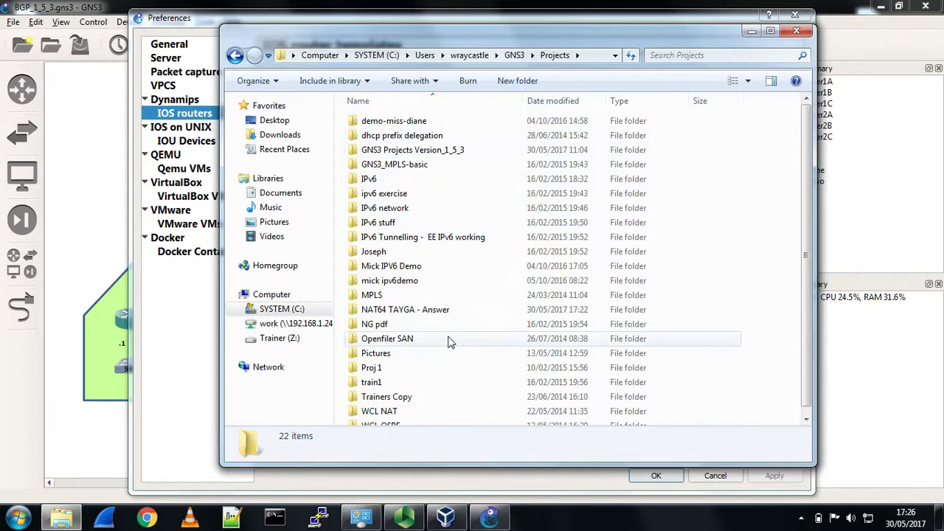
double_click(413, 150)
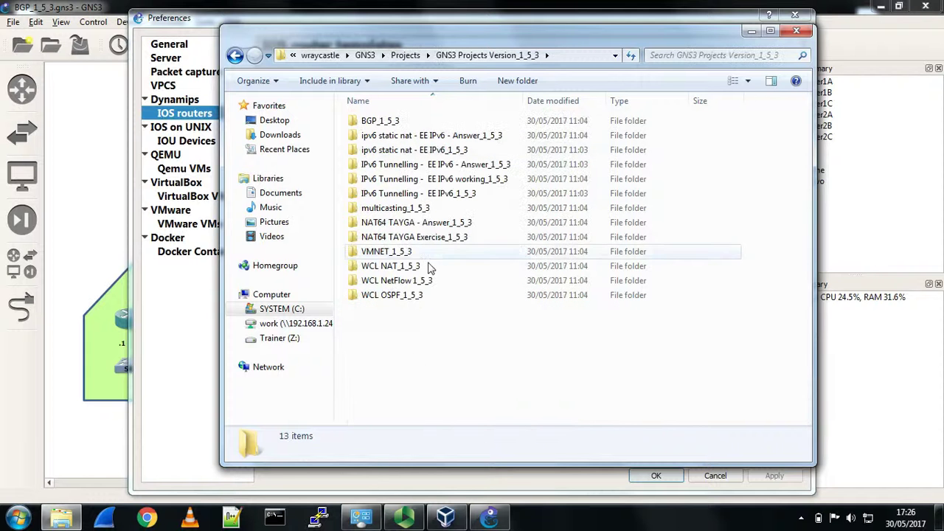